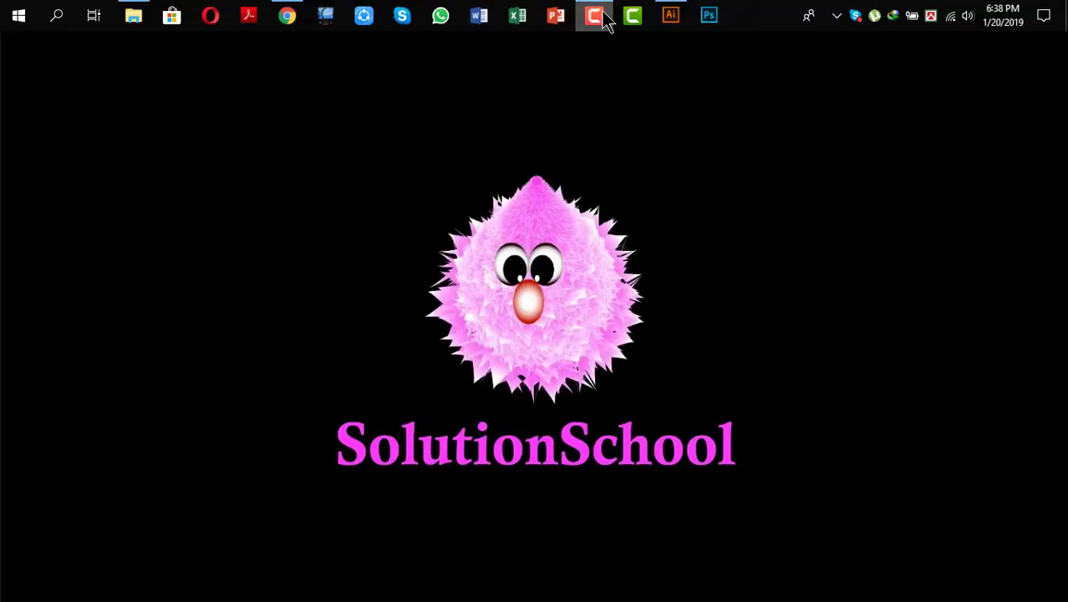
Bring up the Adobe Illustrator window showing ID Card Design.ai from the taskbar
left_click(671, 14)
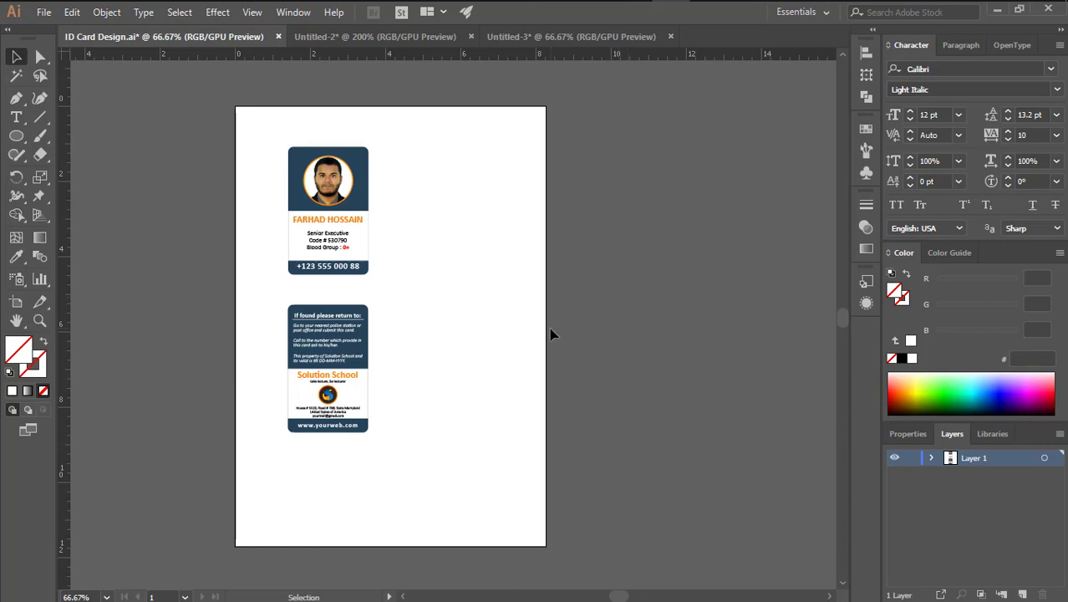
Zoom in to 150% on the sample front card, then pick the Rectangle tool
key("z")
left_click(367, 232)
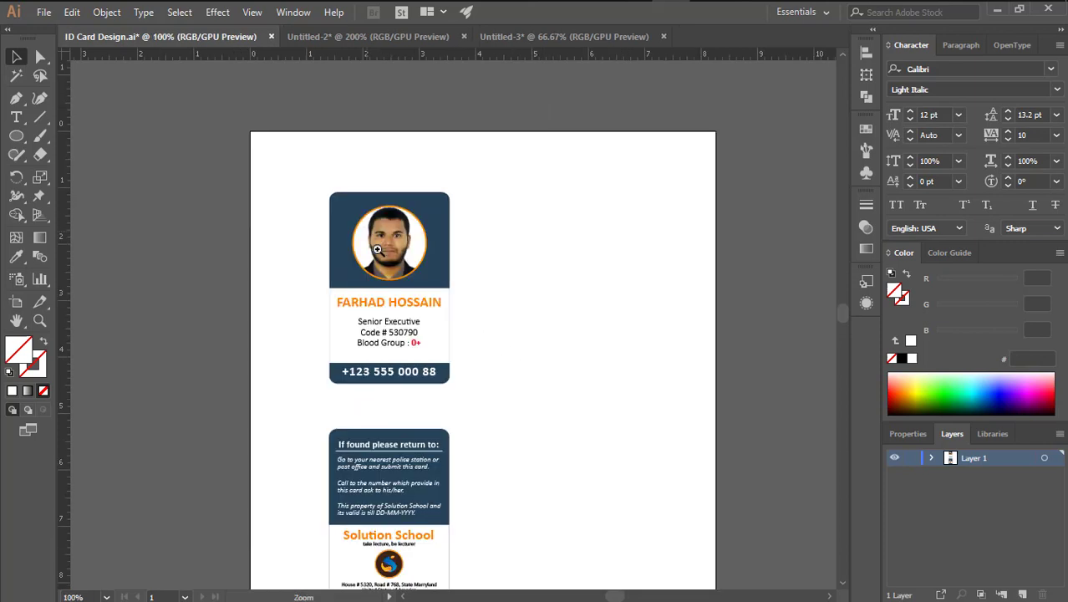
left_click(422, 298)
left_click_drag(508, 341, 548, 322)
left_click_drag(553, 408, 544, 225)
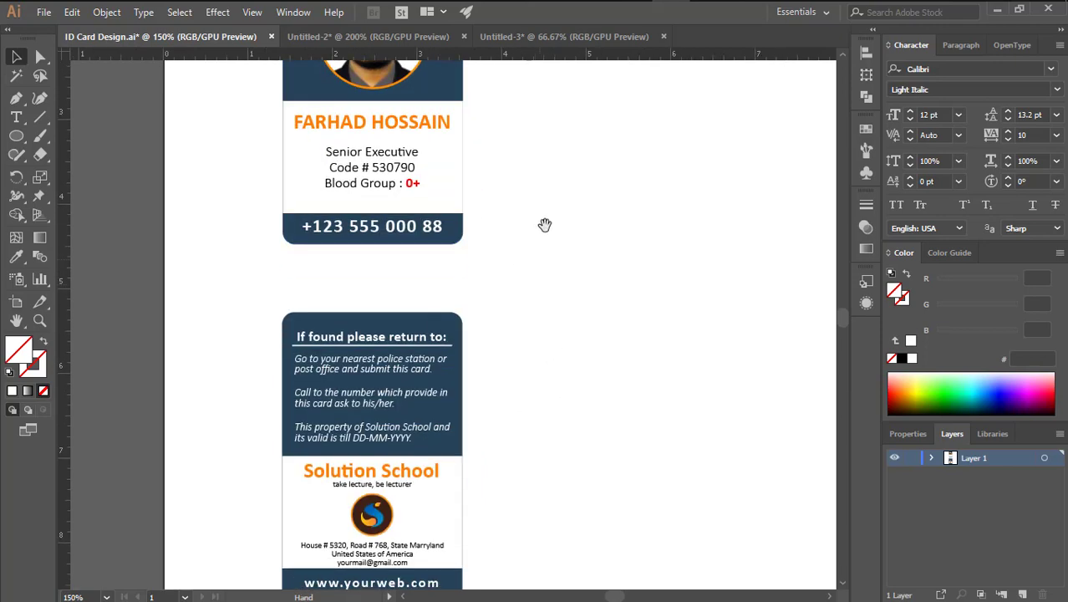
left_click_drag(525, 356, 529, 234)
left_click_drag(513, 290, 510, 487)
left_click_drag(529, 195, 437, 288)
left_click(17, 140)
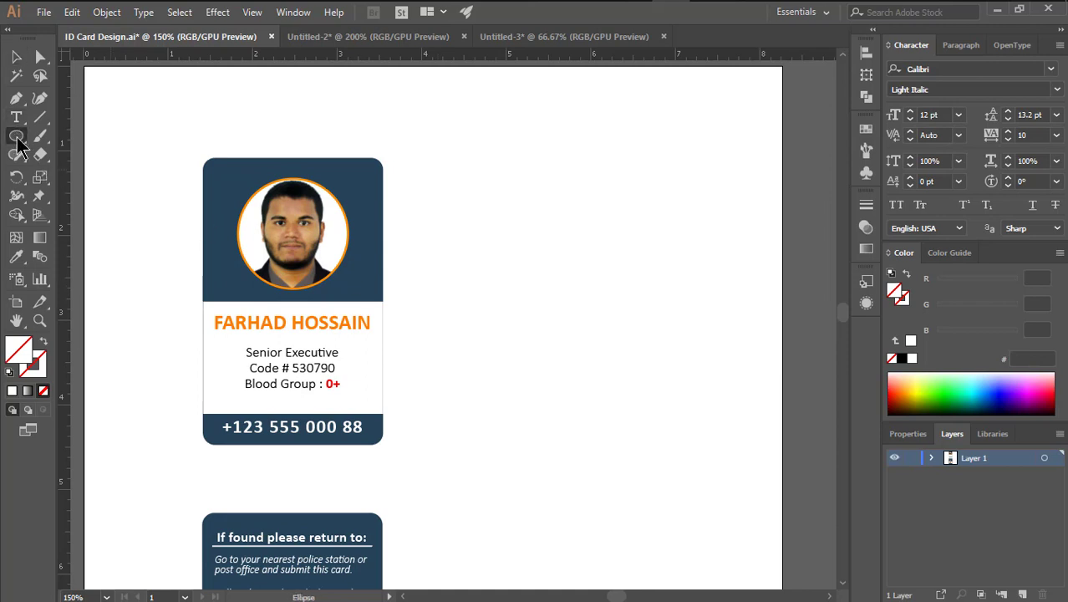
left_click_drag(17, 143, 95, 138)
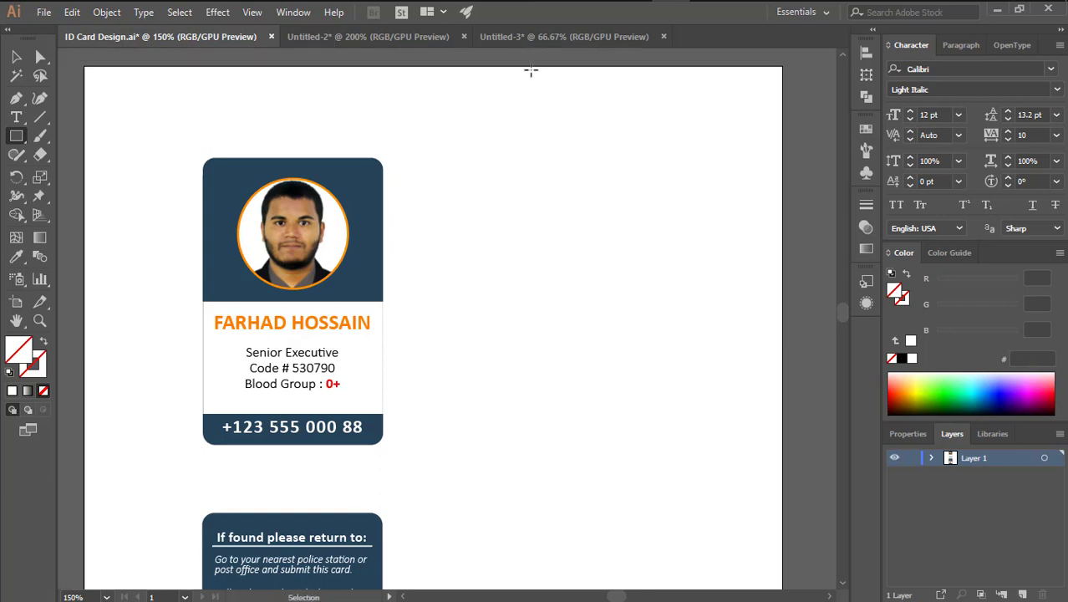
Show the rulers and set their units to millimetres
key("ctrl+r")
right_click(550, 63)
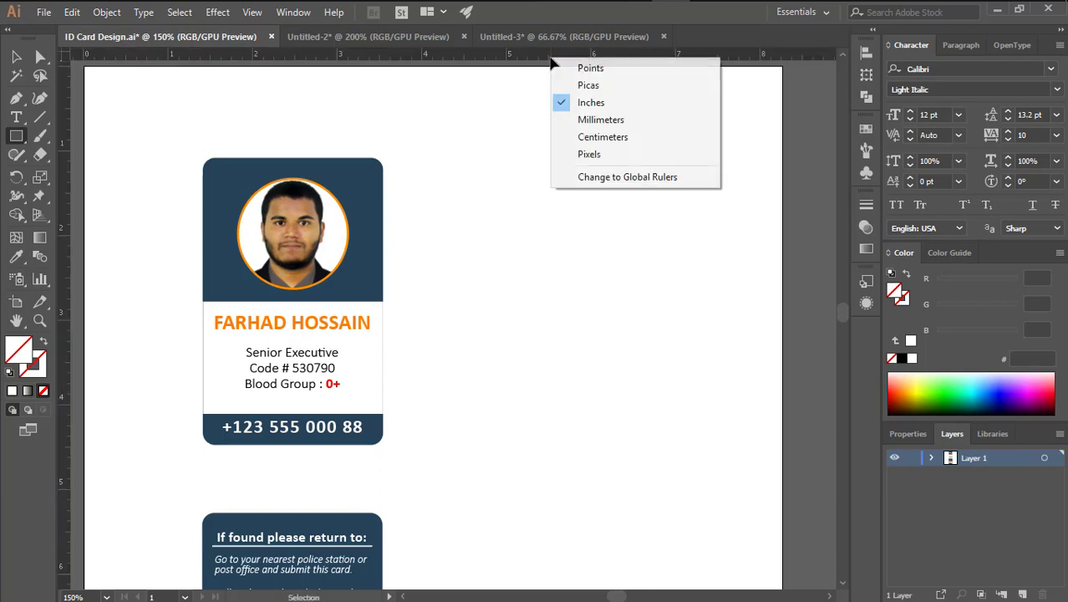
left_click(591, 118)
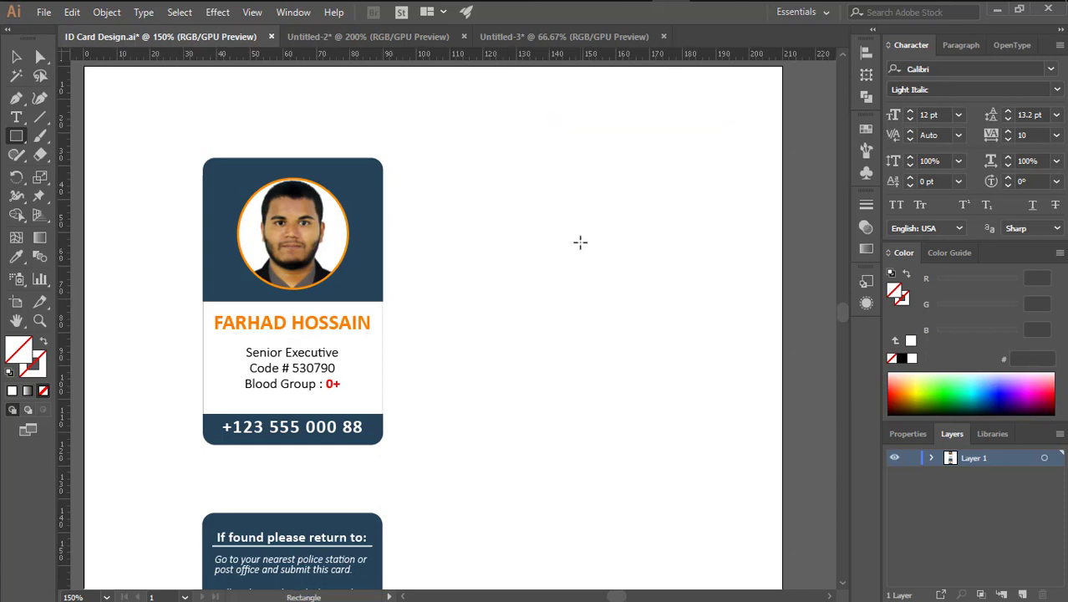
Create a 54 mm by 86 mm rectangle beside the front card
left_click(580, 242)
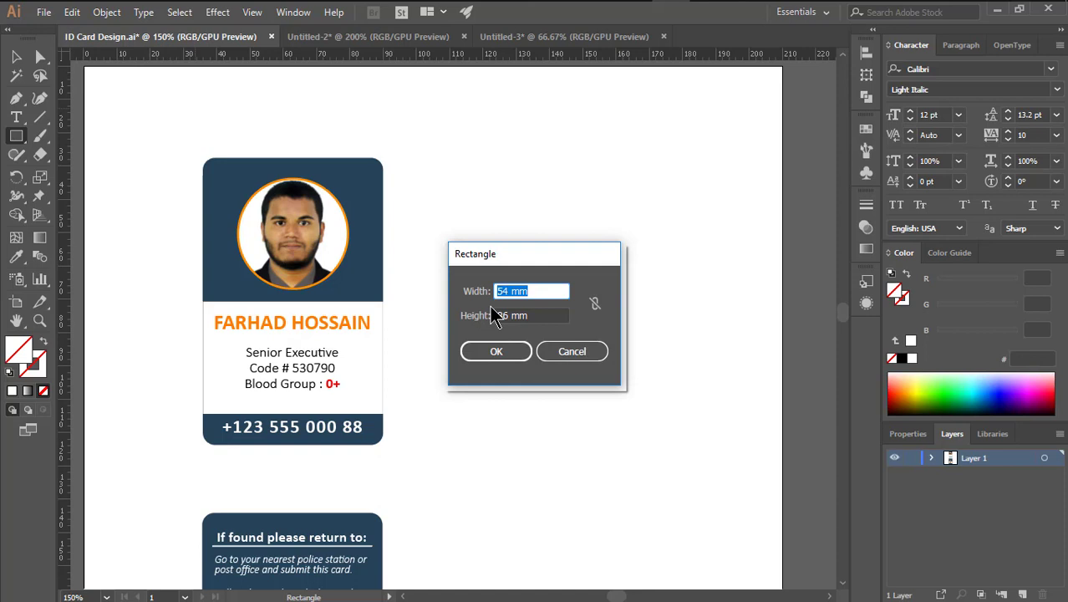
type("54")
key("Tab")
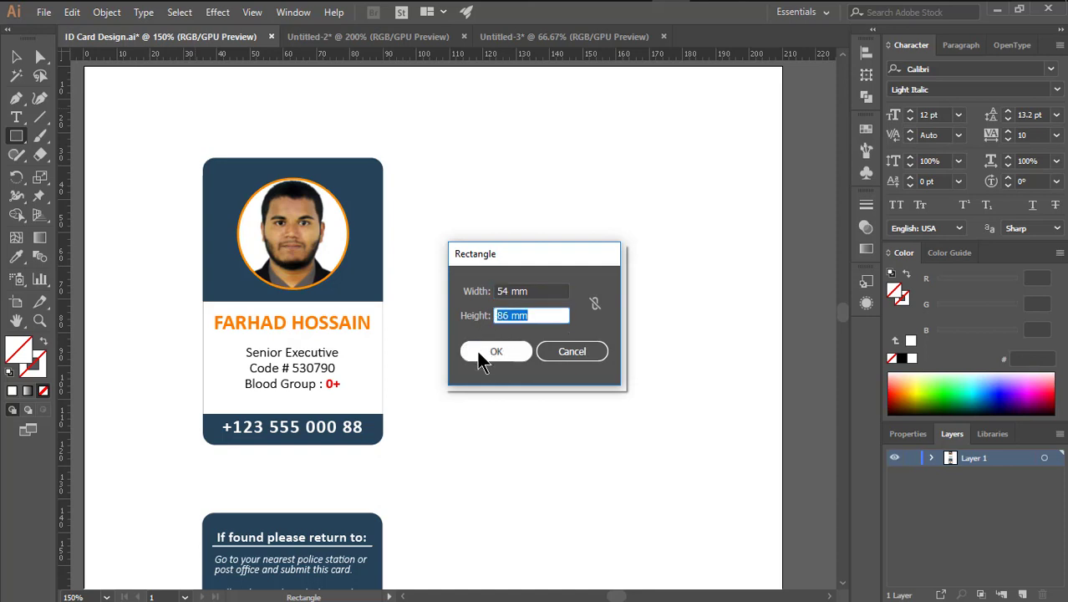
type("86")
left_click(479, 354)
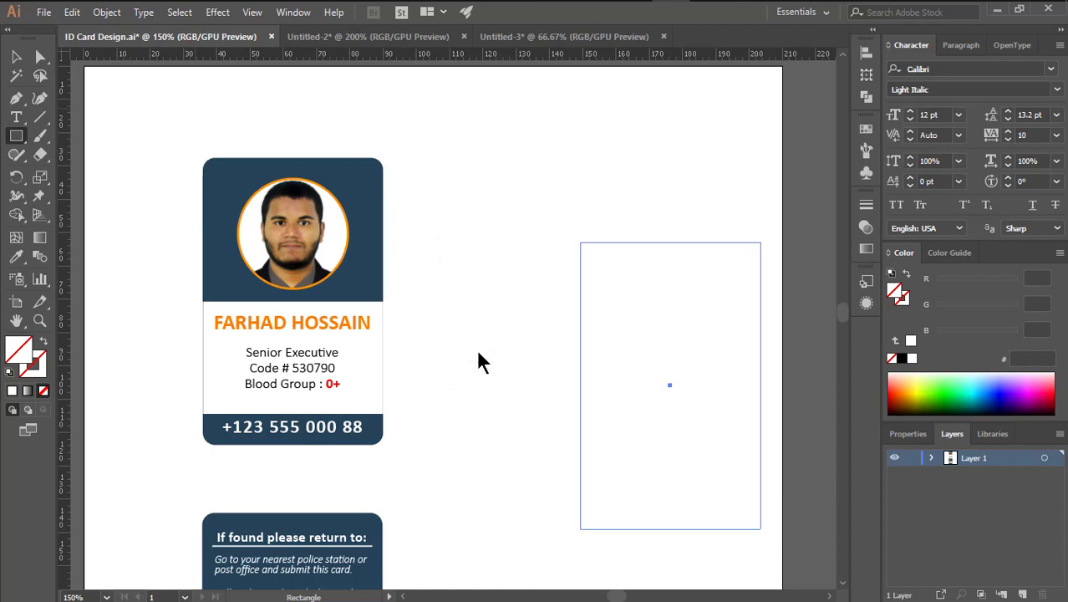
left_click(15, 57)
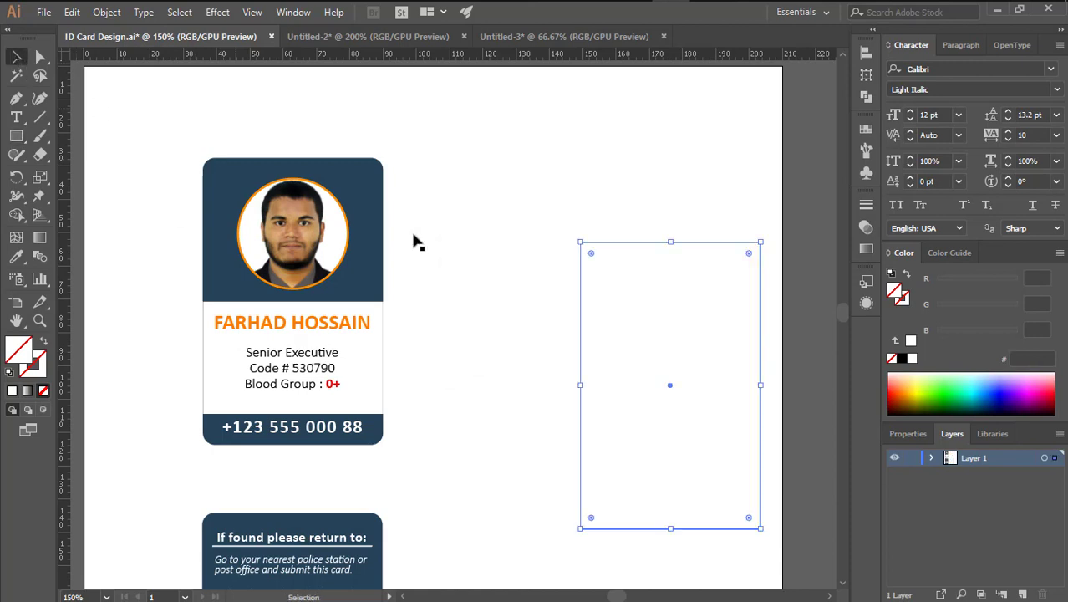
Move the new rectangle up beside the card and set its fill to None
left_click_drag(553, 289, 644, 310)
key("d")
mouse_move(655, 301)
left_mouse_down()
mouse_move(543, 274)
mouse_move(531, 244)
mouse_move(551, 224)
mouse_move(562, 229)
left_mouse_up()
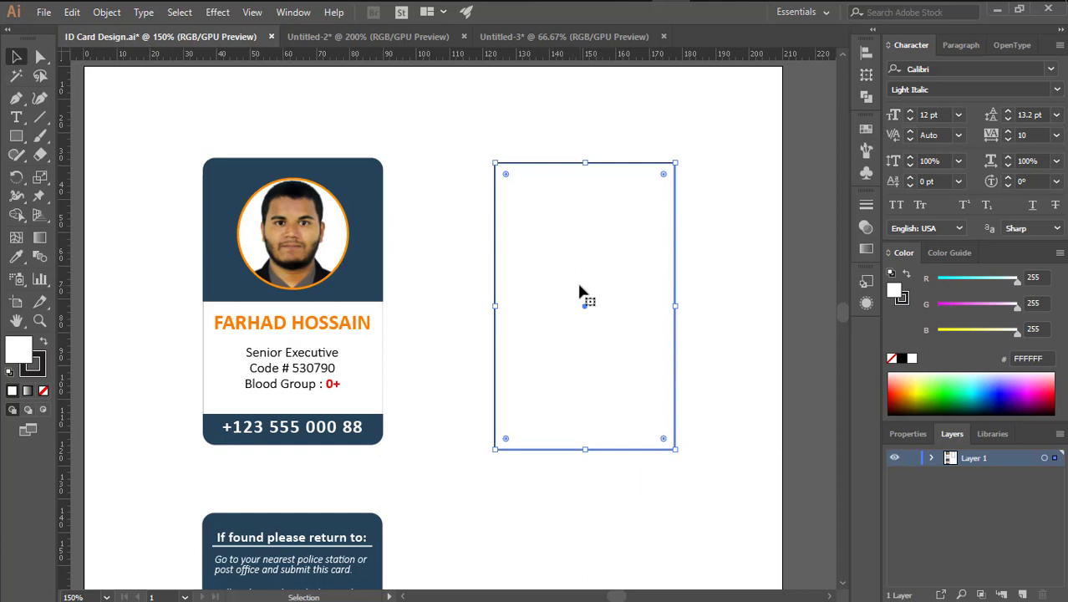
left_click(44, 390)
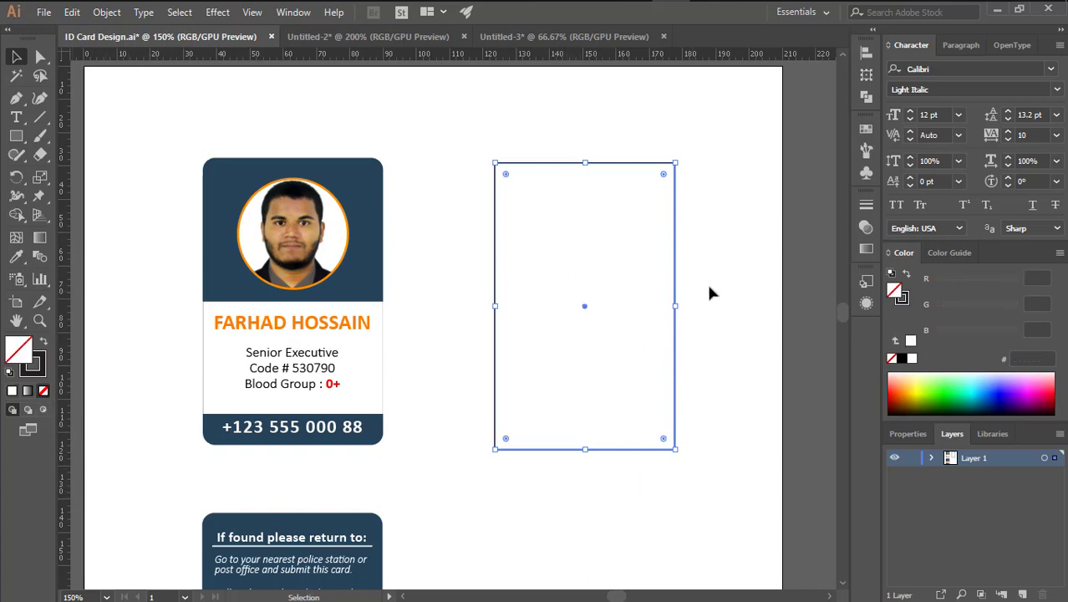
left_click(710, 284)
left_click_drag(710, 224, 642, 237)
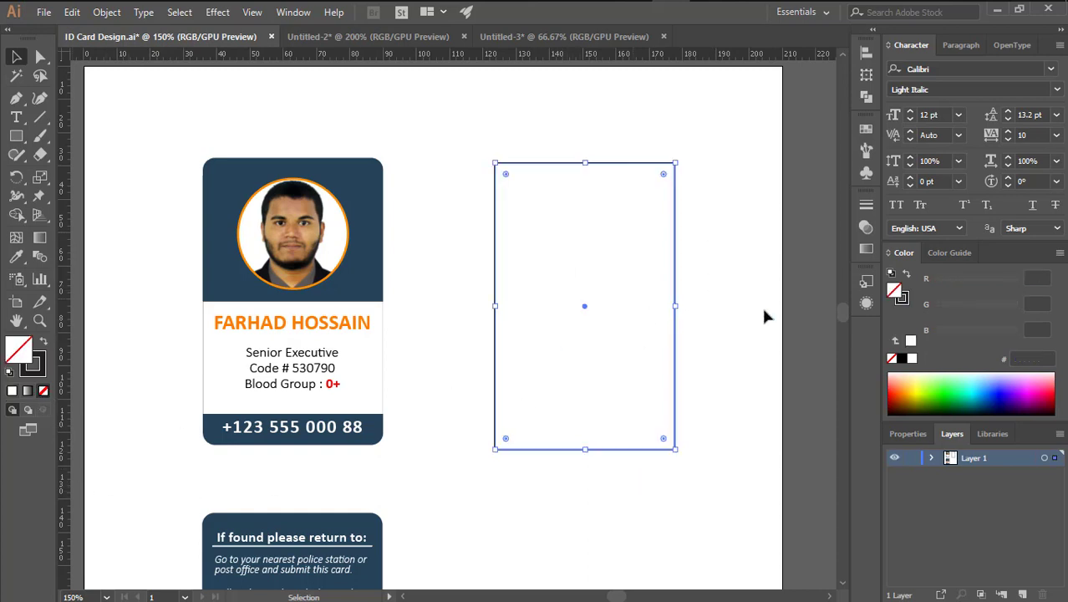
Give the rectangle a 0.2 pt stroke weight
left_click(867, 204)
left_click(702, 223)
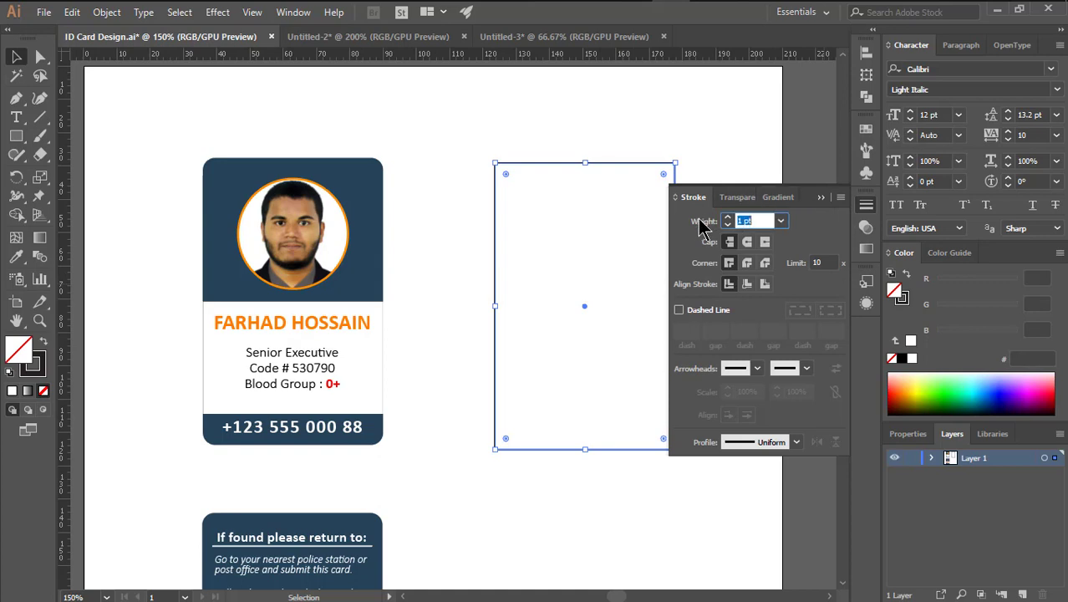
type("0.2")
key("Return")
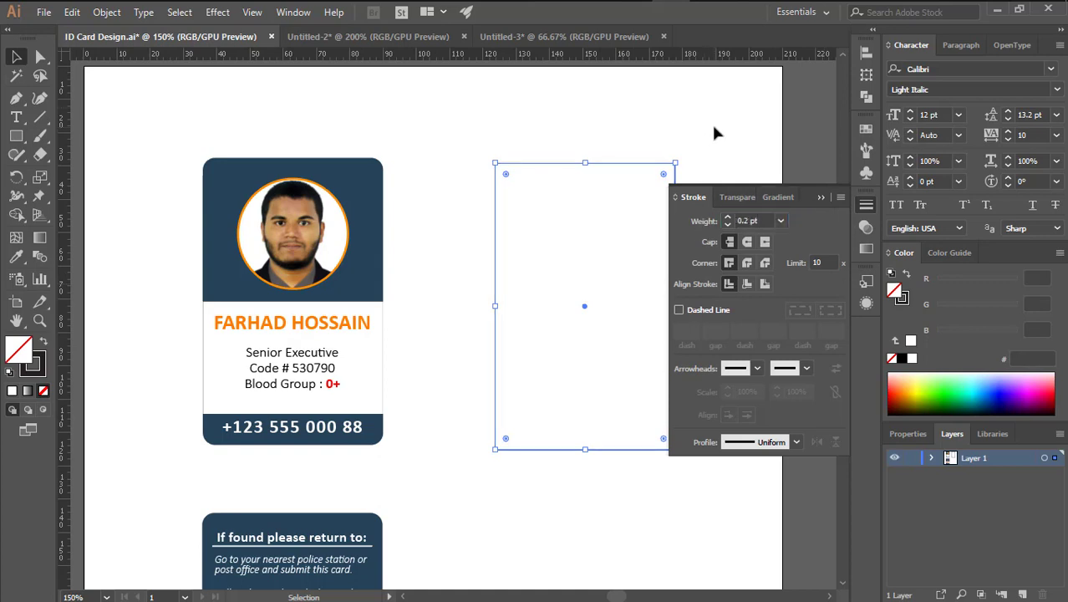
left_click(821, 198)
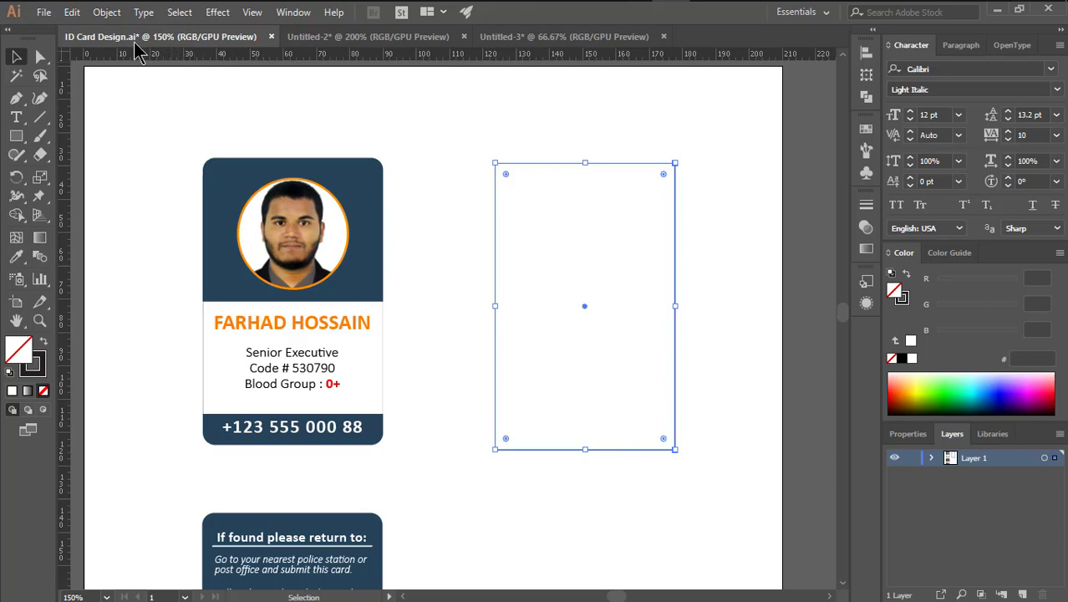
Create an Offset Path of -3 mm inside the card outline
left_click(107, 12)
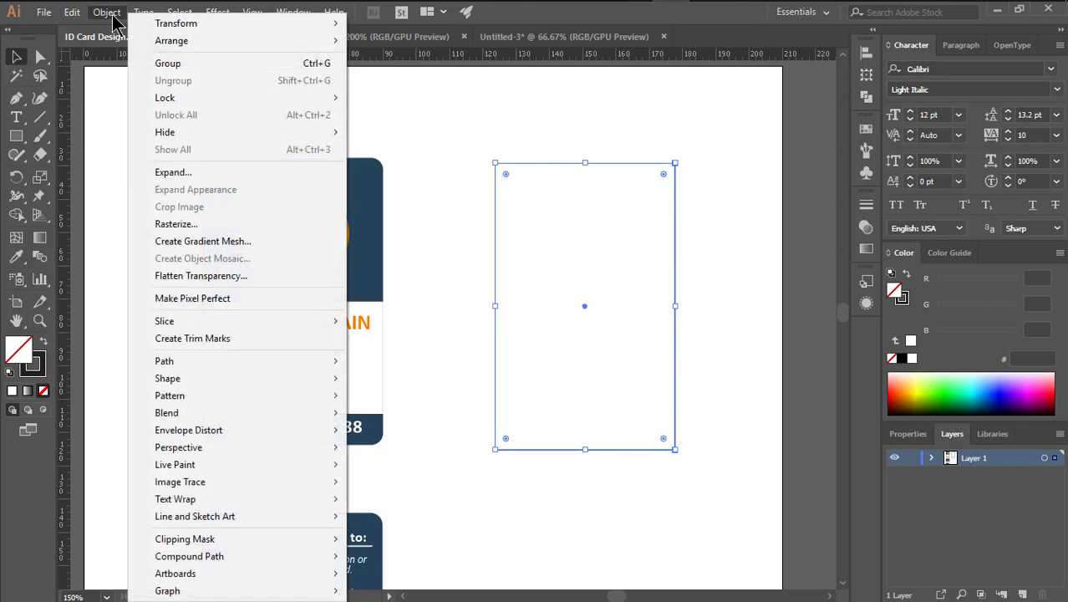
mouse_move(328, 368)
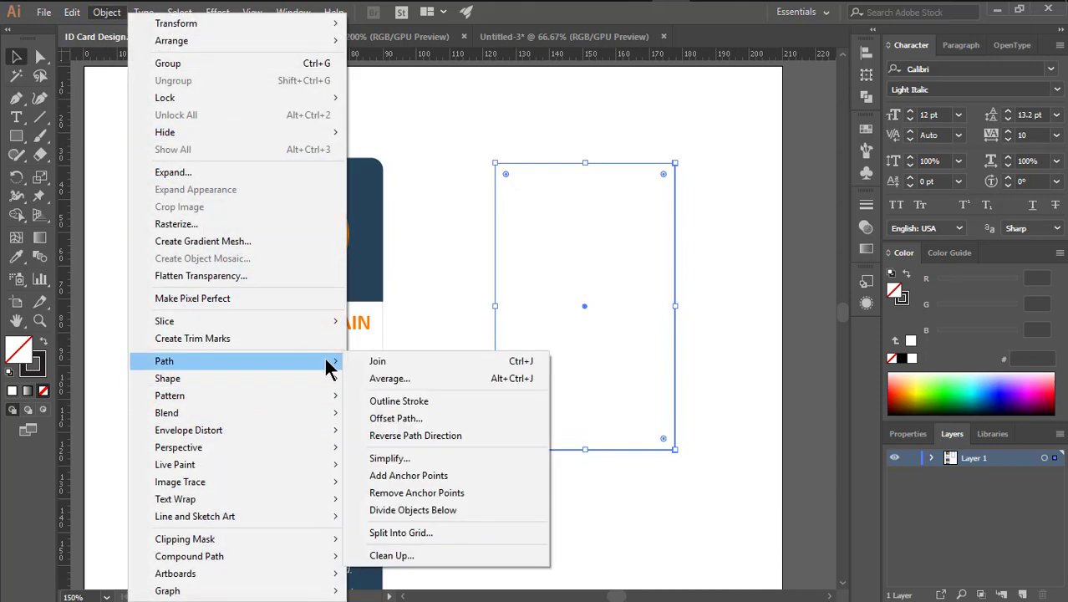
left_click(399, 418)
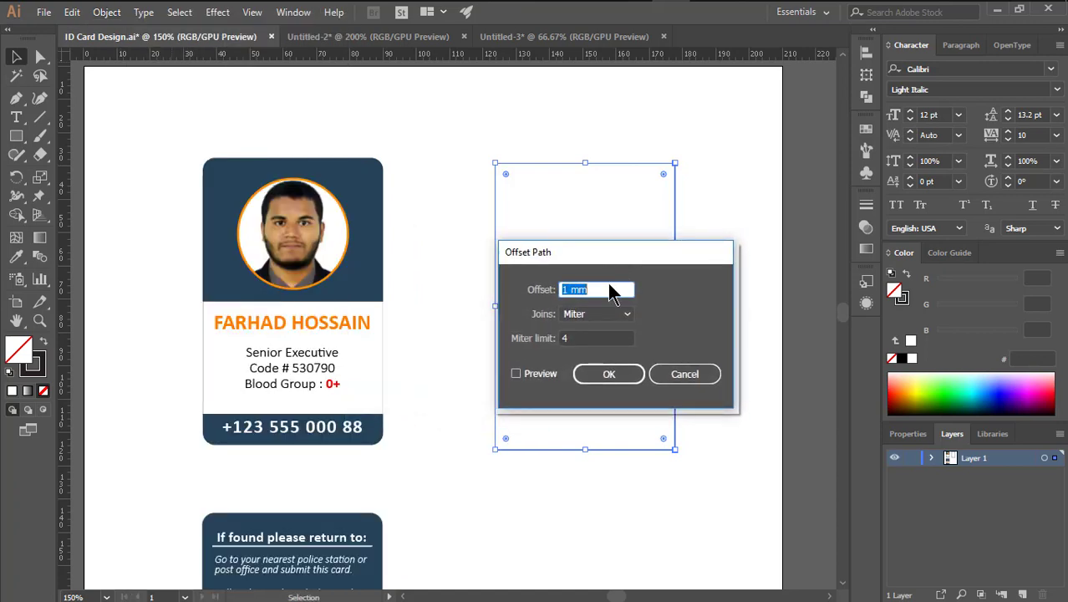
type("-3")
key("Return")
left_click(728, 203)
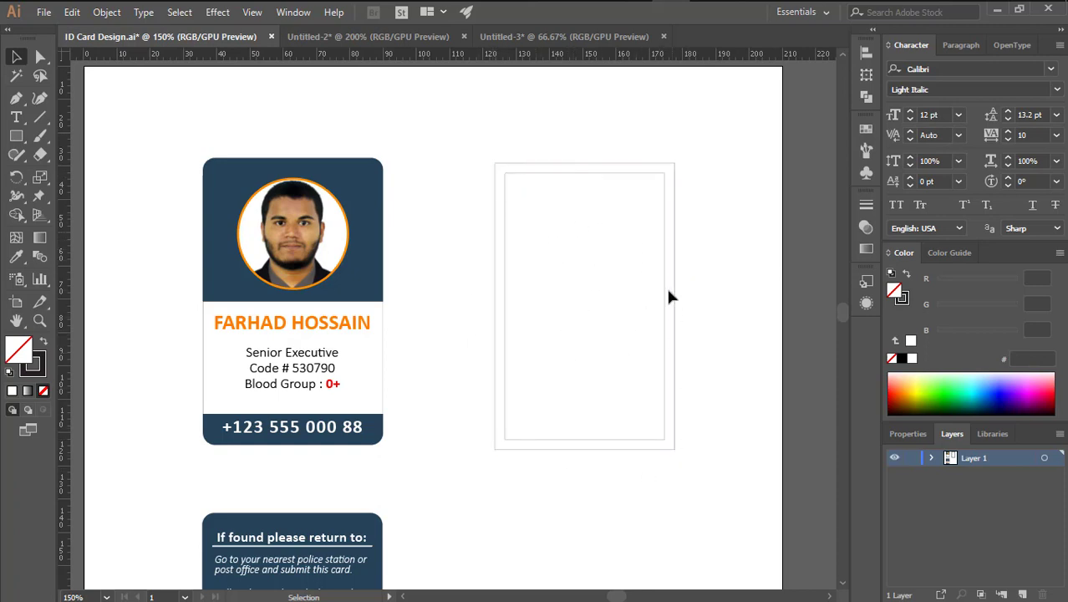
Select the new inner inset rectangle
left_click(675, 207)
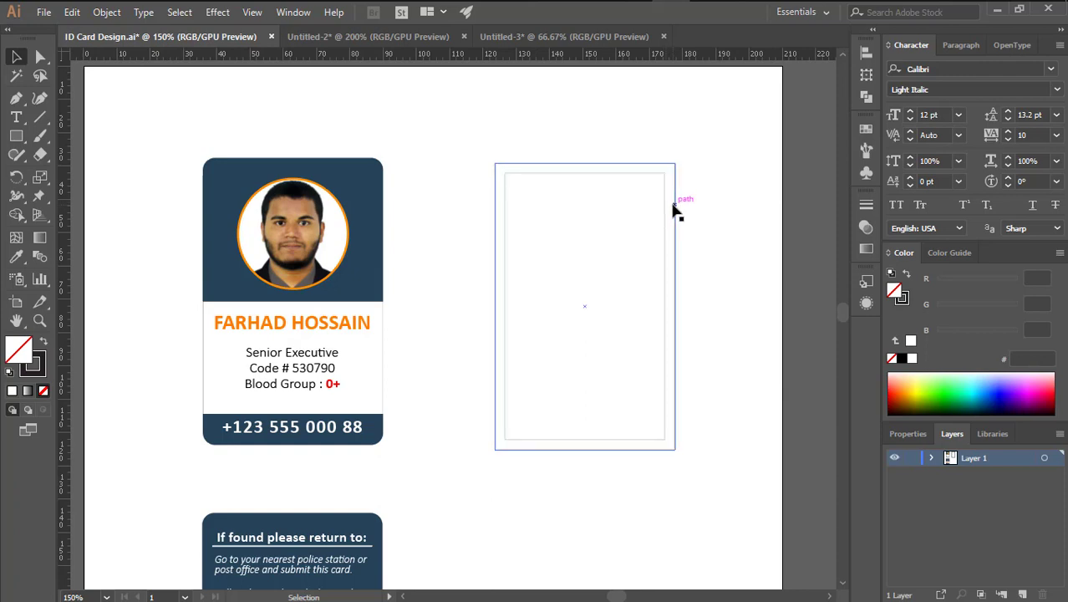
left_click(674, 207)
left_click(666, 204)
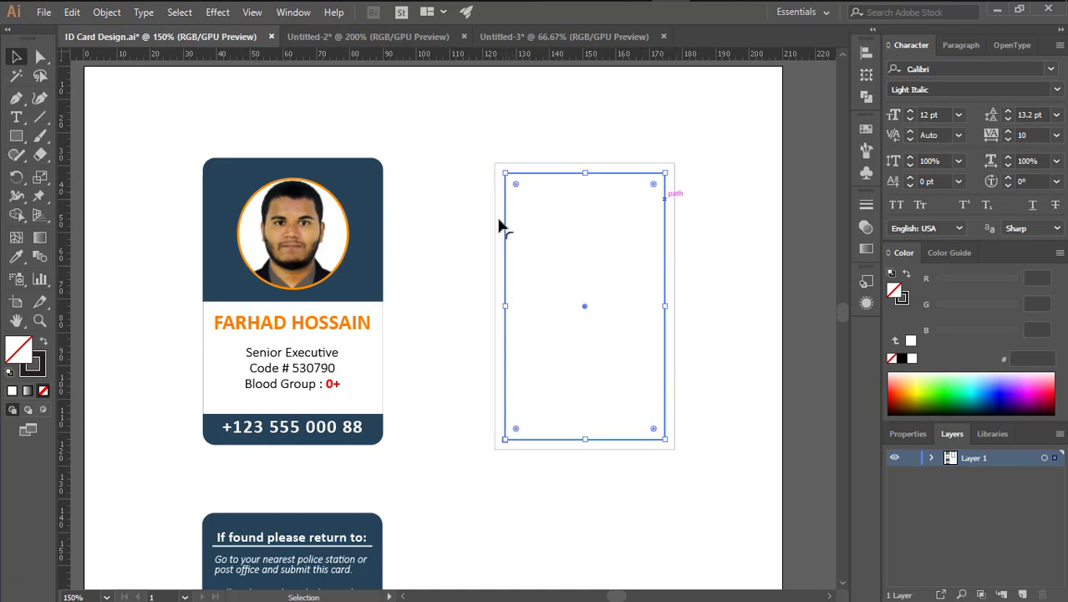
Place horizontal and vertical guides through the card rectangles' centre and lock them
left_click(728, 244)
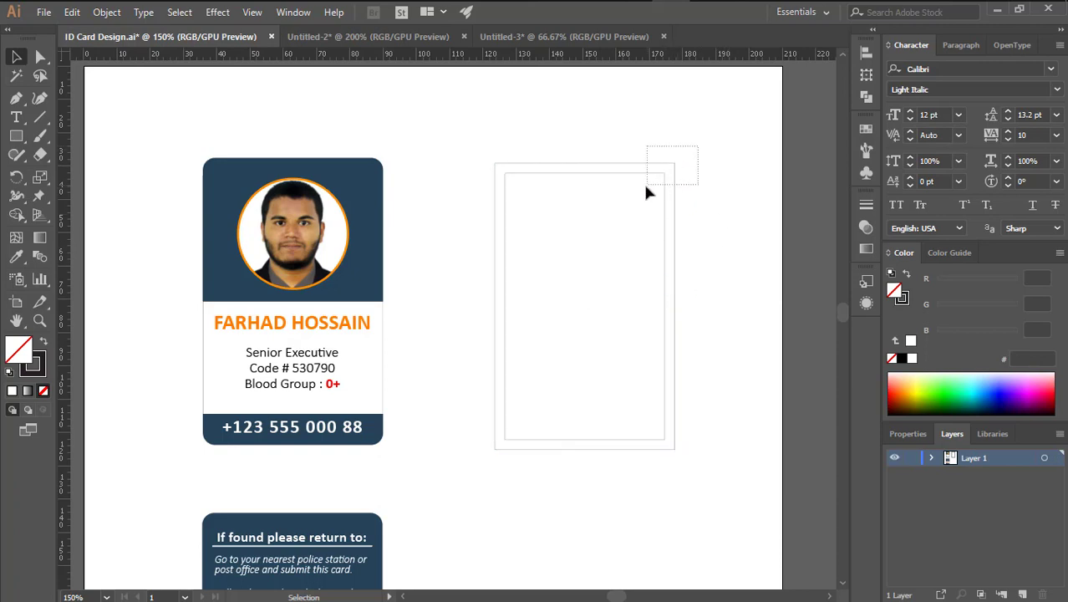
left_click_drag(646, 187, 646, 185)
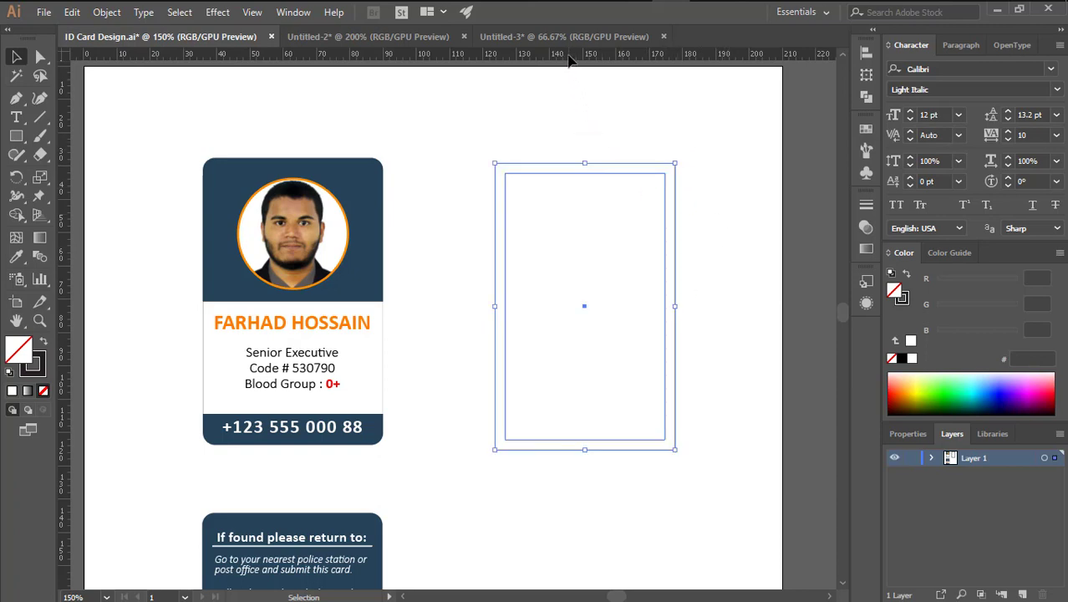
left_click_drag(568, 56, 609, 307)
left_click_drag(458, 160, 505, 197)
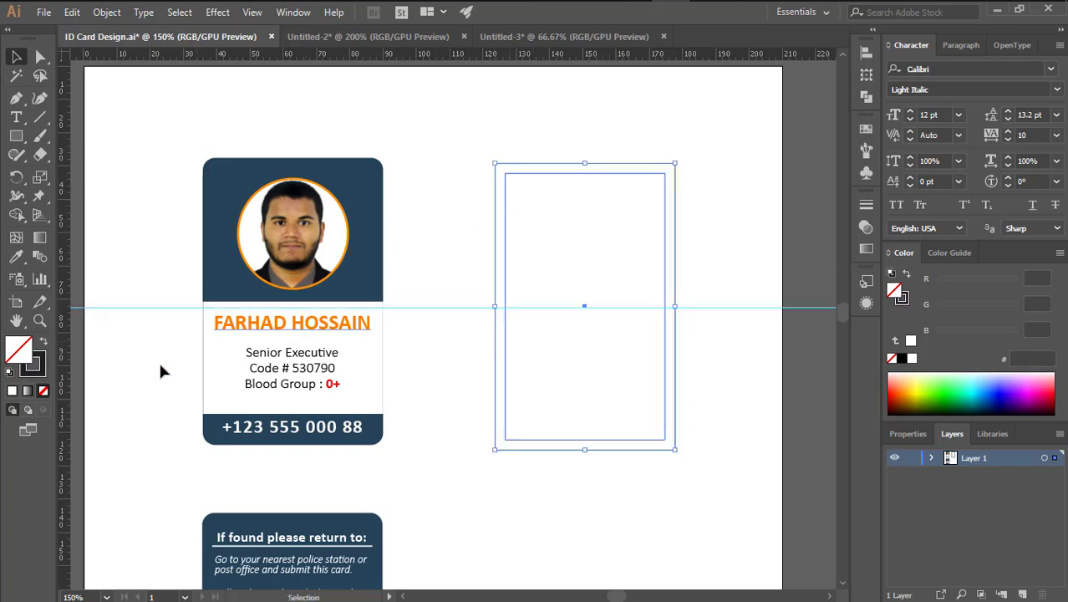
left_click_drag(67, 436, 586, 312)
left_click_drag(705, 279, 739, 332)
left_click(719, 260)
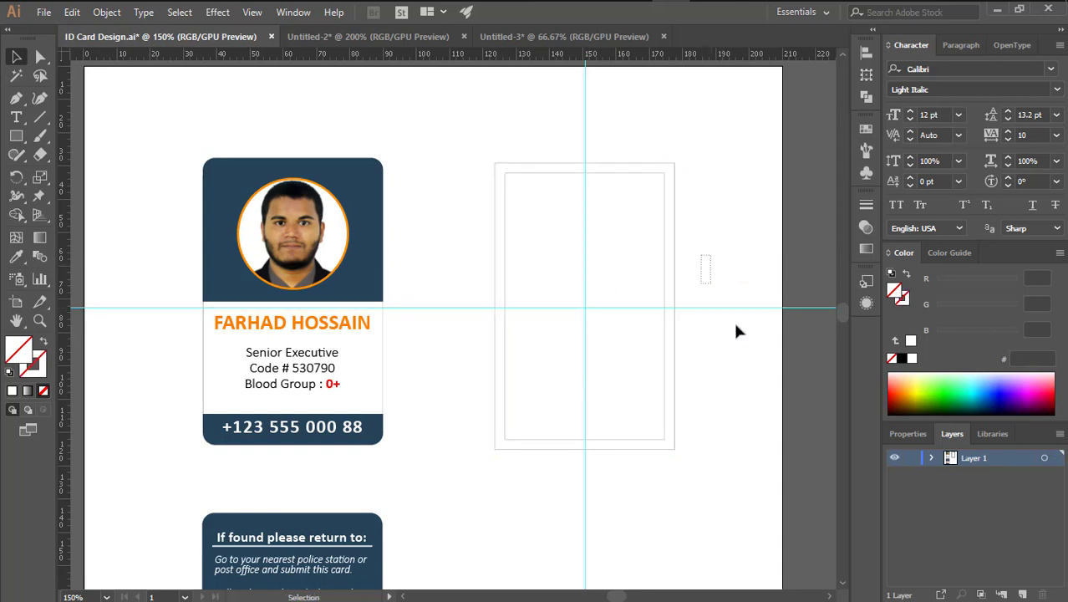
right_click(720, 272)
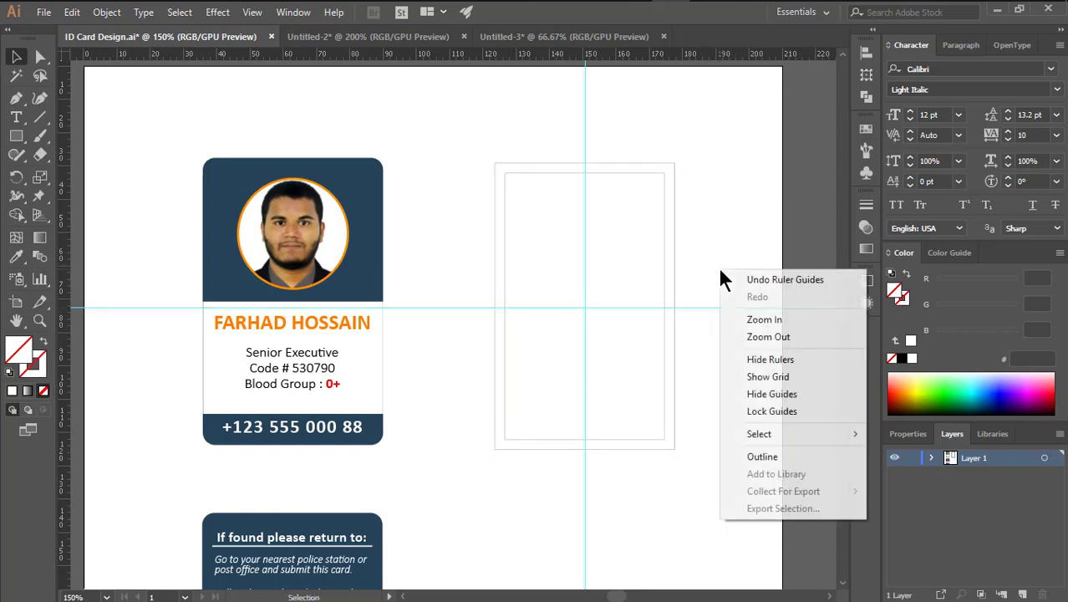
left_click(757, 411)
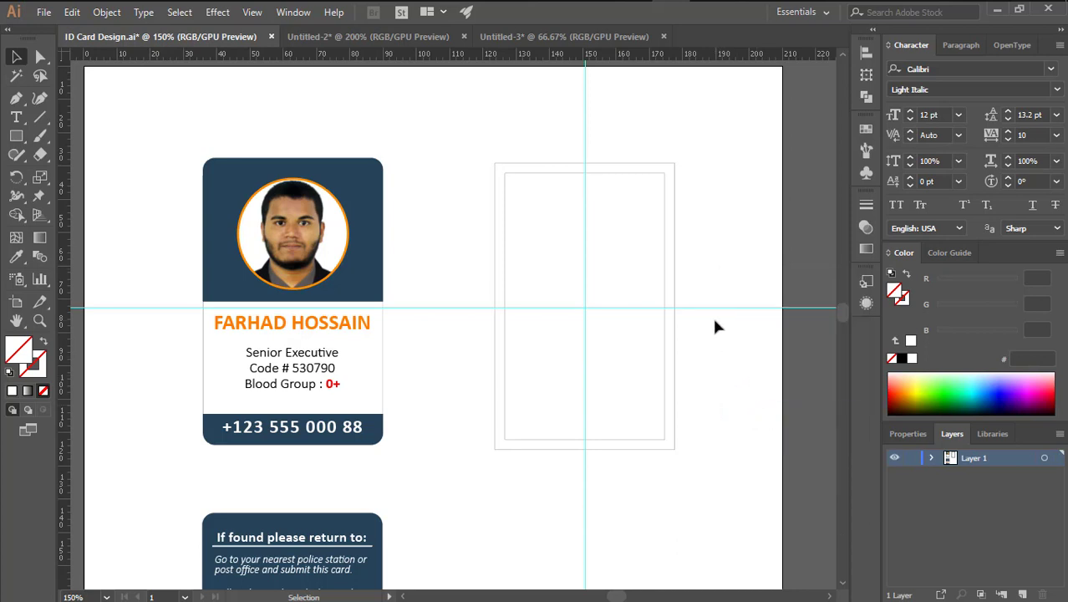
Try shortening the back-card rectangle to the horizontal guide, then undo the resize
left_click_drag(706, 263, 699, 245)
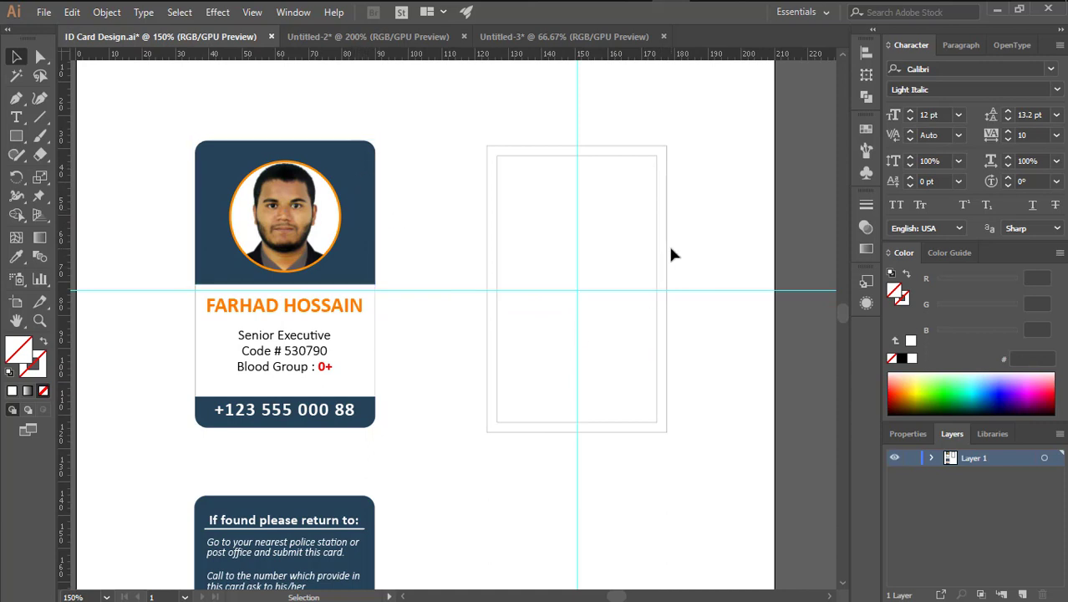
left_click(668, 249)
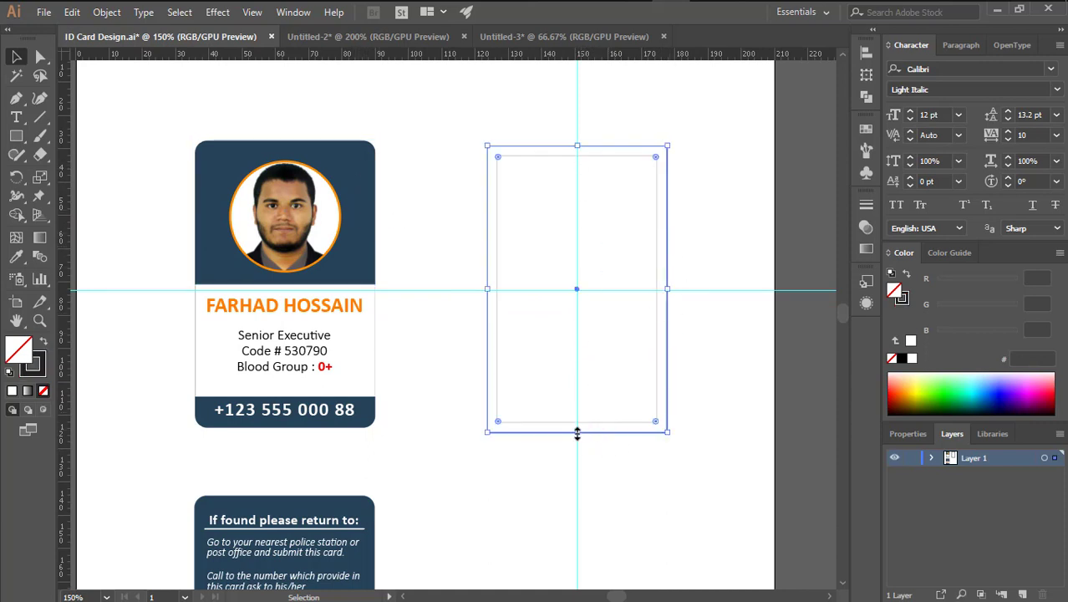
left_click_drag(576, 432, 581, 290)
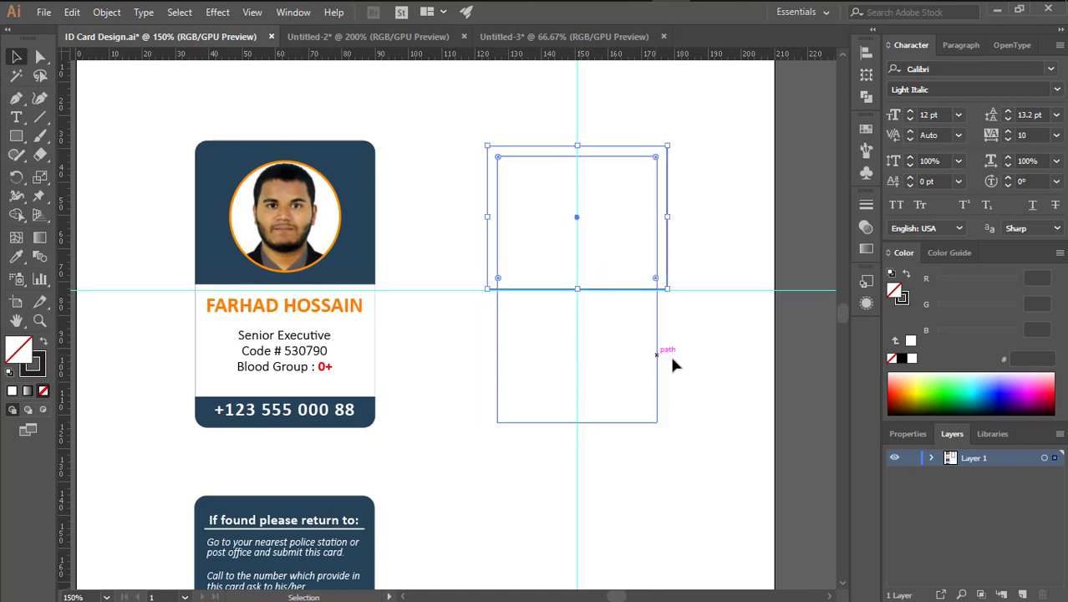
left_click(670, 308)
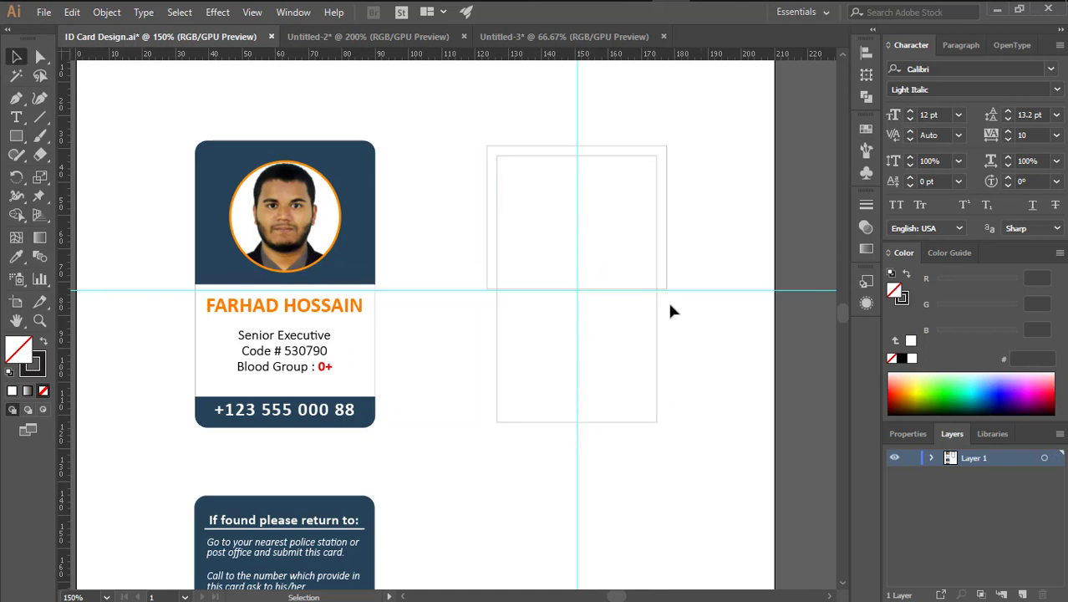
key("ctrl+z")
left_click(681, 370)
Shorten the back-card rectangle so its bottom ends at the horizontal centre guide
left_click(669, 360)
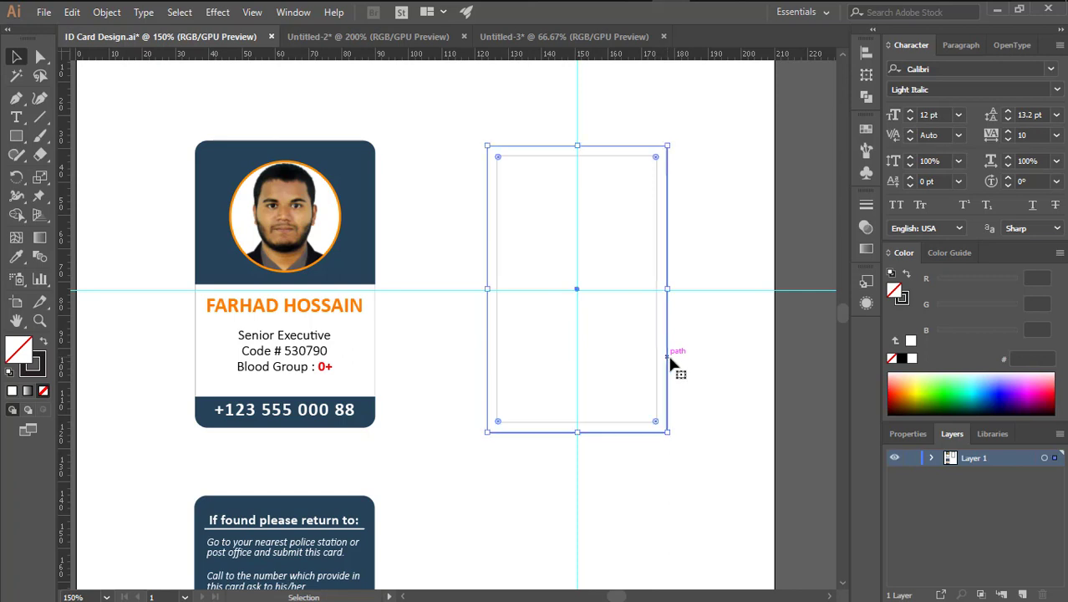
key("a")
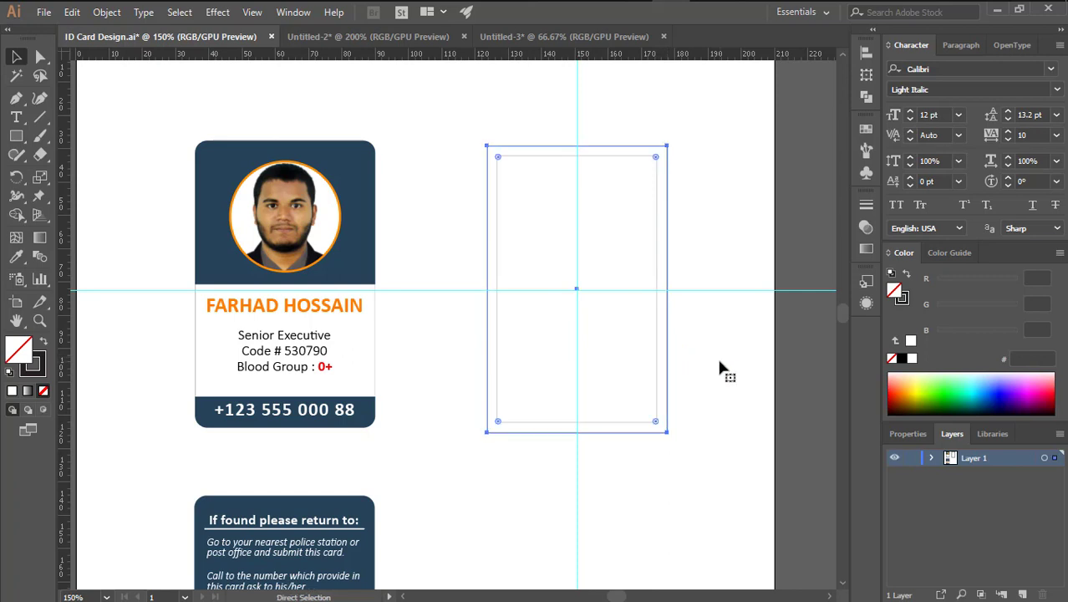
key("v")
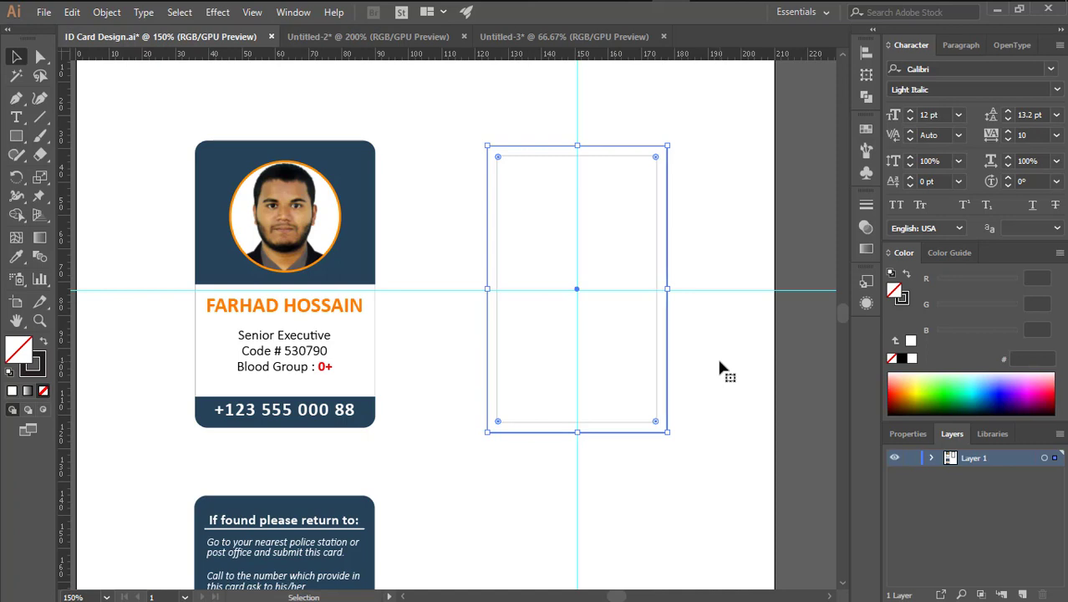
left_click(721, 368)
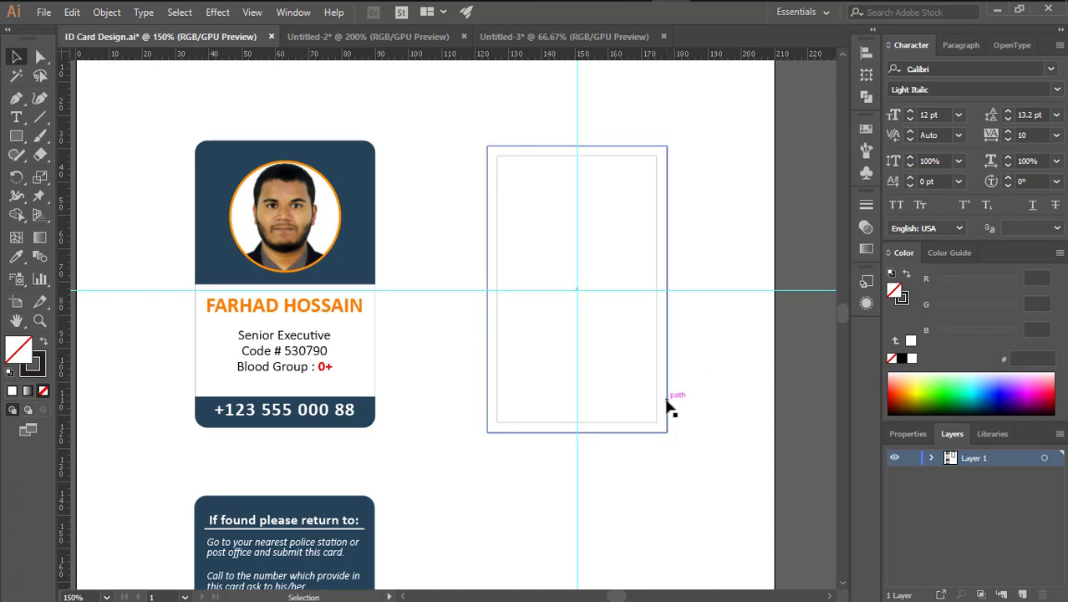
left_click(668, 406)
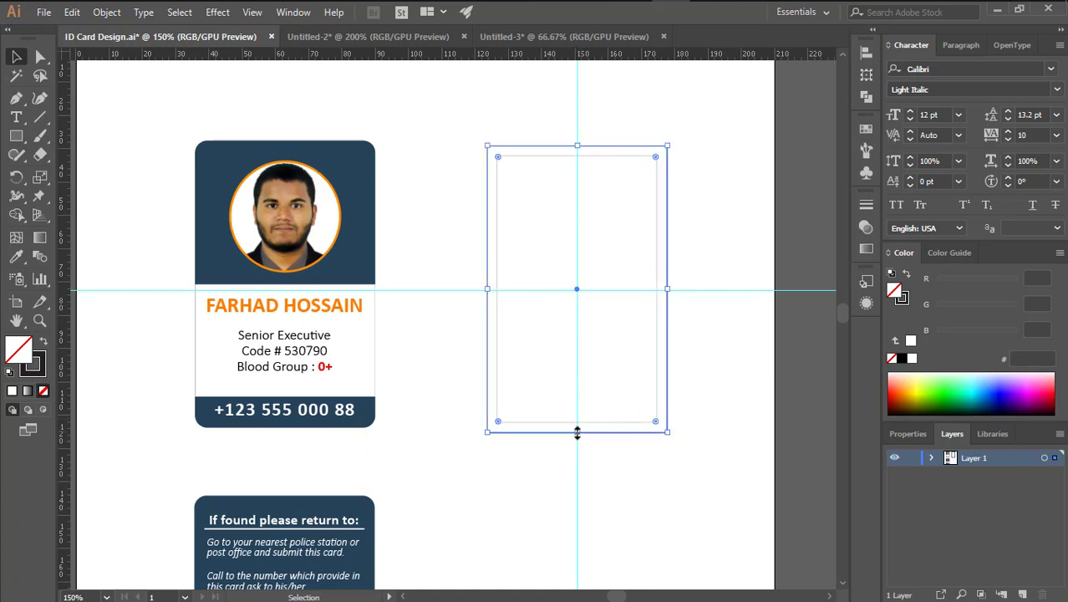
left_click_drag(576, 432, 576, 289)
left_click(708, 429)
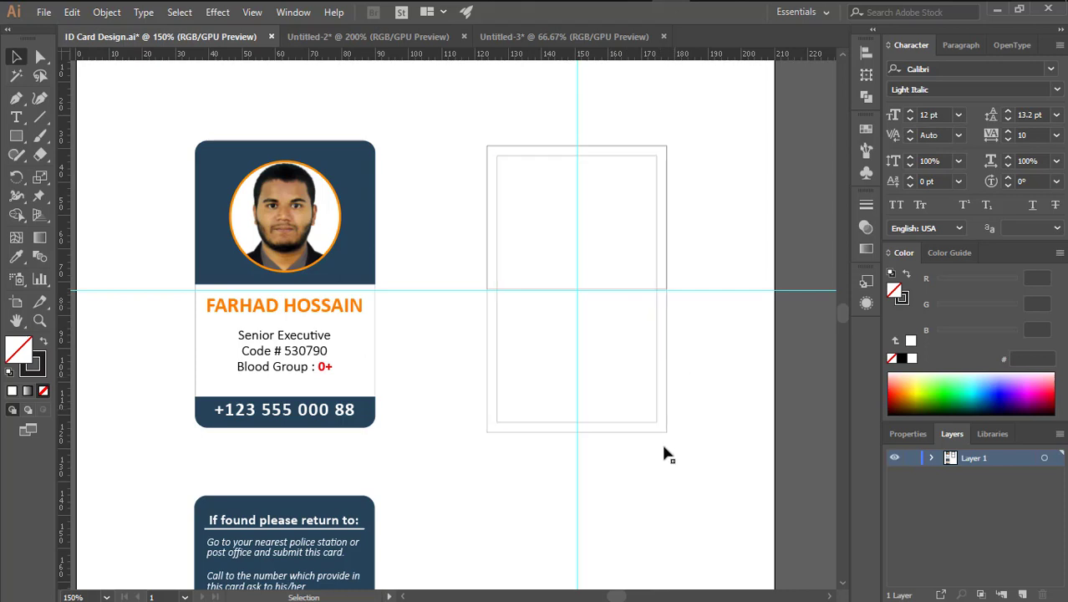
Paste a copy of the back-card rectangle in front of the original
left_click(667, 423)
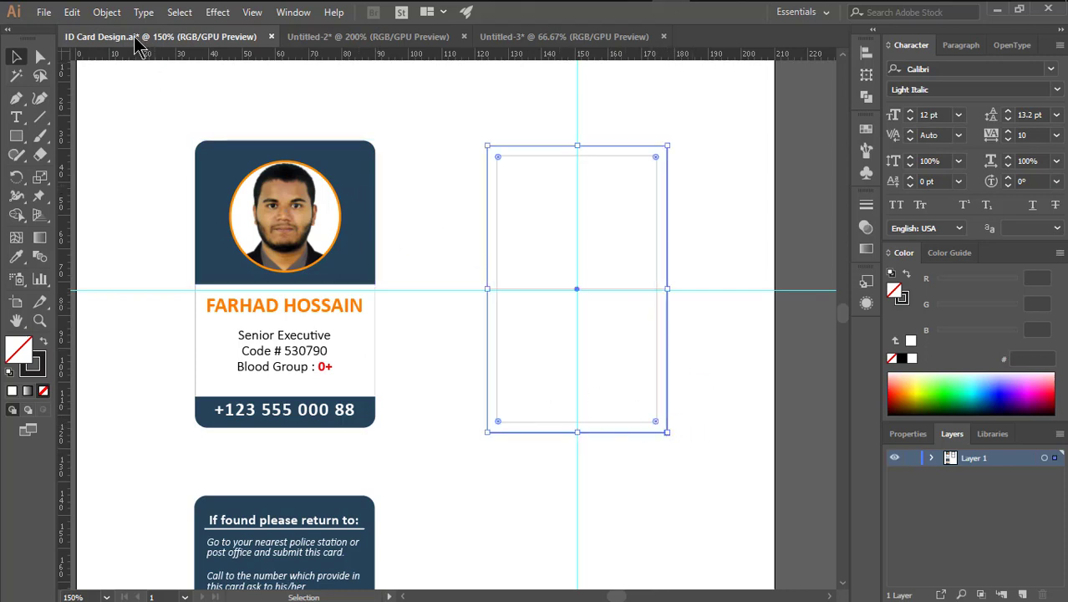
left_click(107, 13)
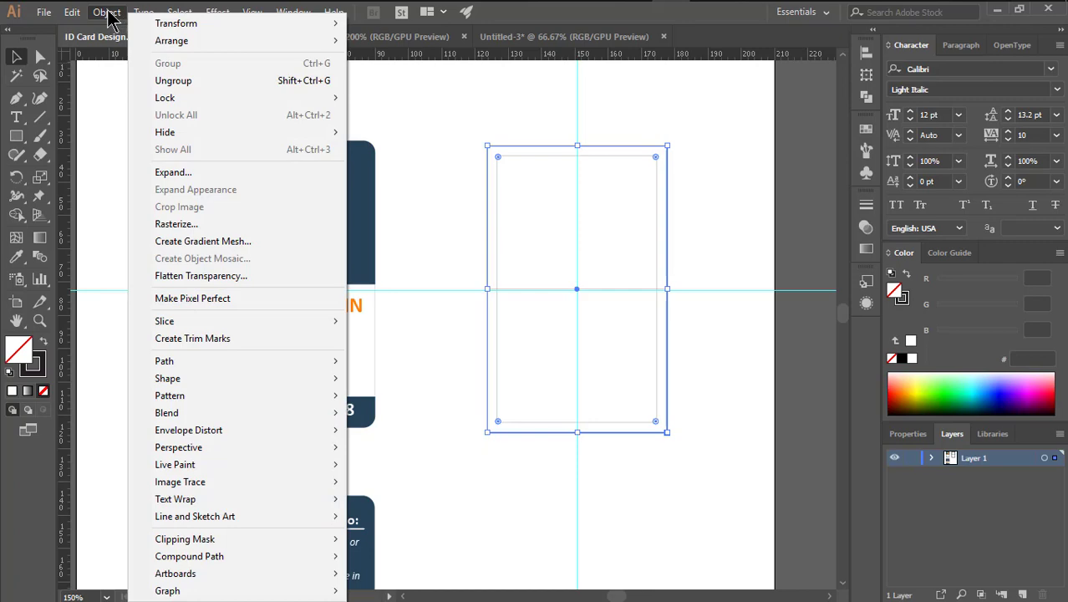
mouse_move(72, 13)
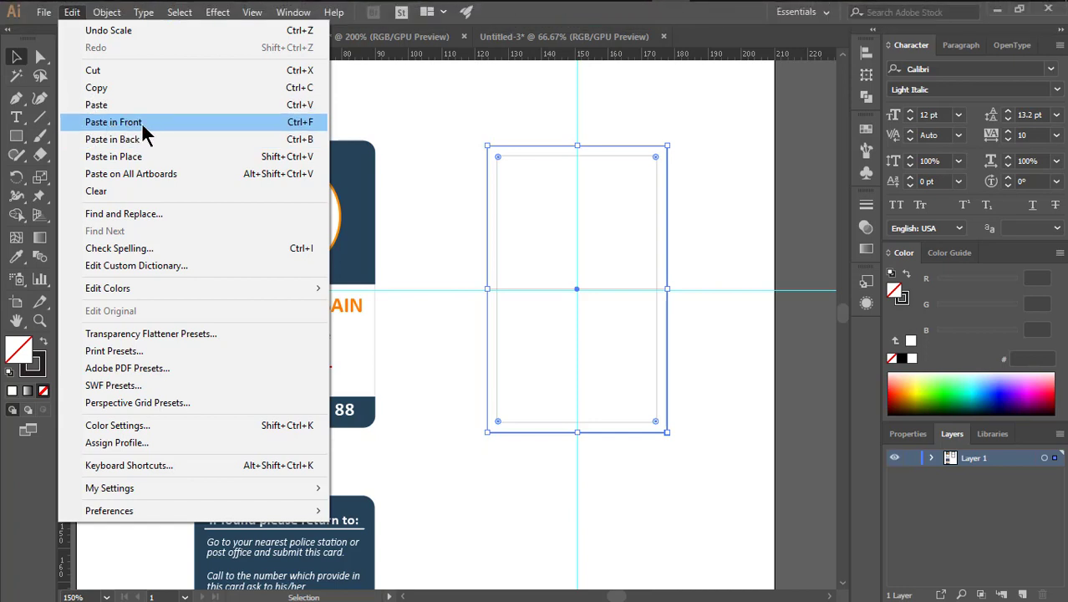
left_click(422, 148)
Try colouring the top rectangle by sampling the navy, then by adjusting colour sliders
left_click(622, 290)
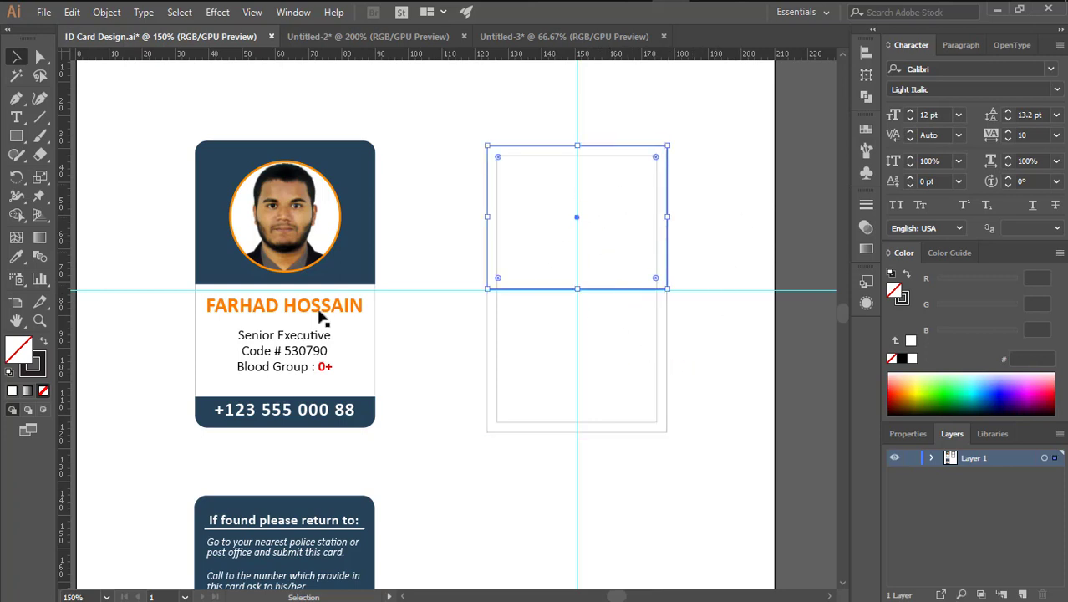
left_click(16, 257)
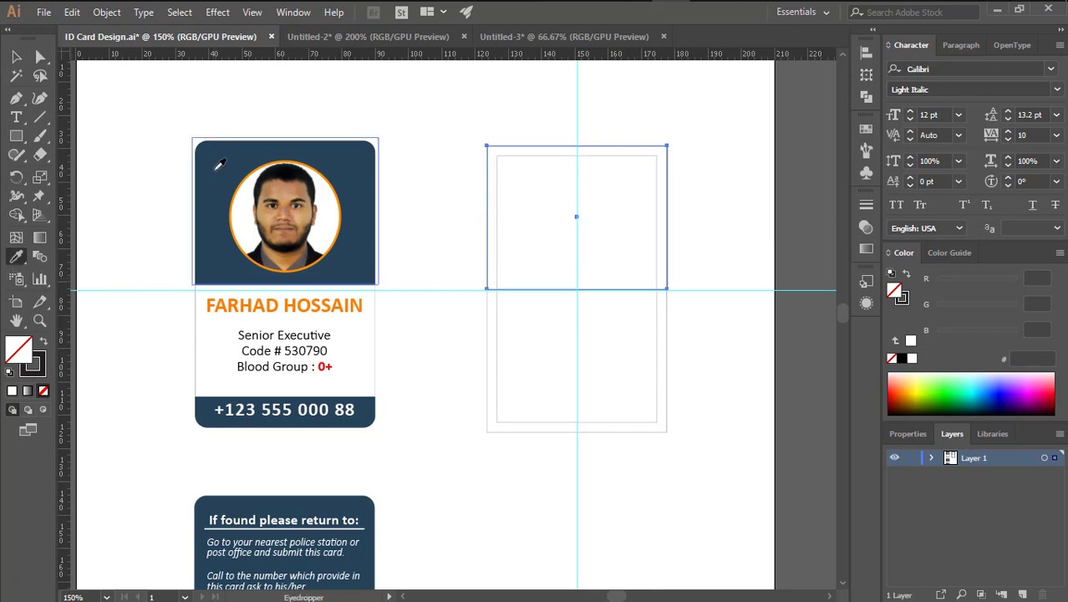
left_click(219, 164)
key("ctrl+z")
left_click(16, 57)
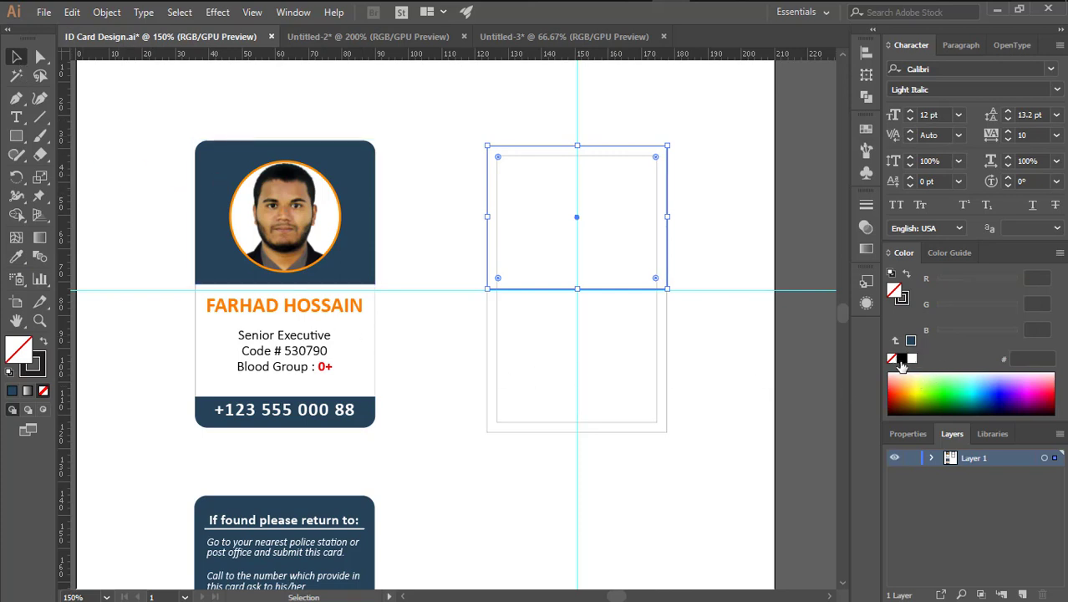
left_click(900, 360)
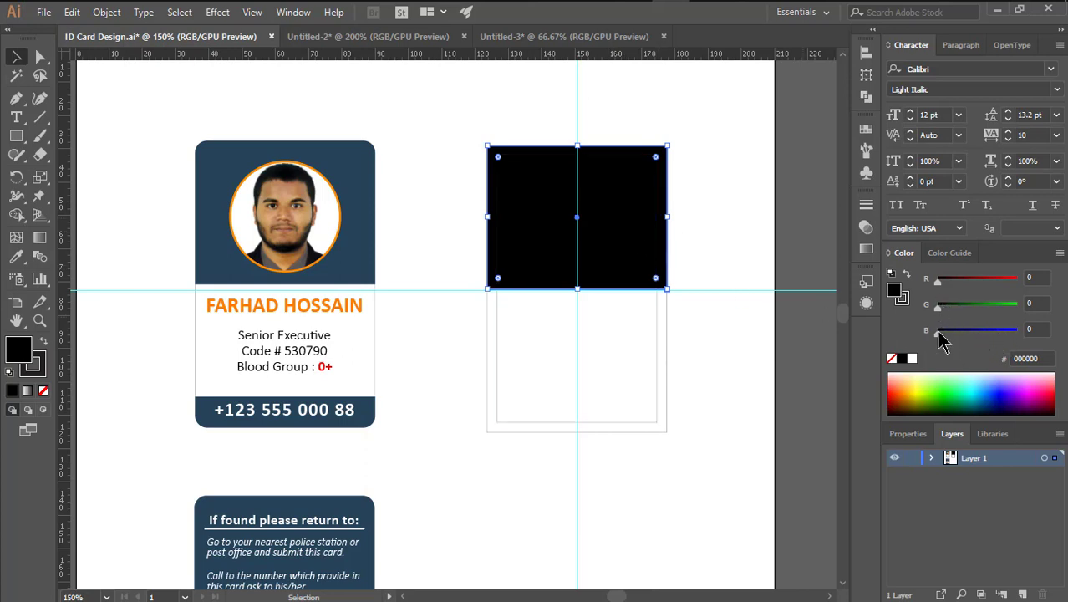
left_click_drag(938, 331, 947, 301)
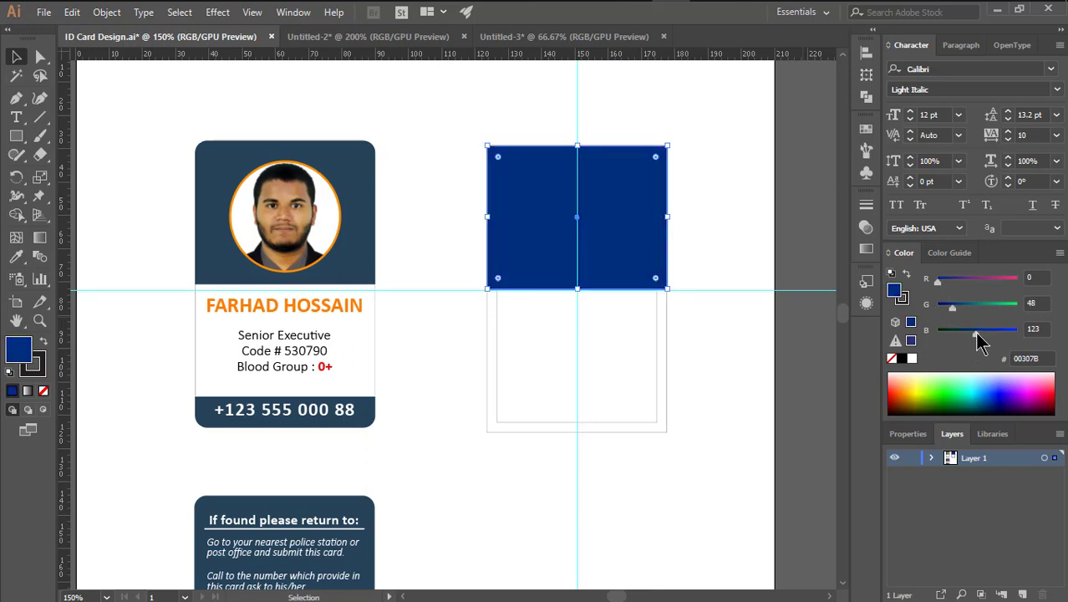
left_click_drag(953, 307, 988, 341)
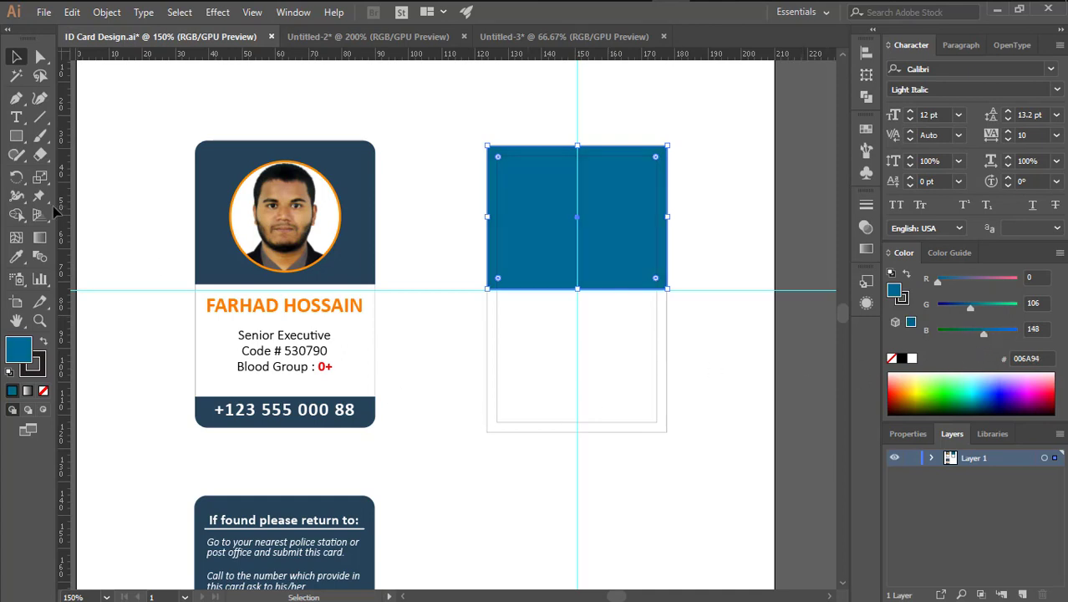
Check the front card's navy photo panel colour value (26445A)
left_click(15, 255)
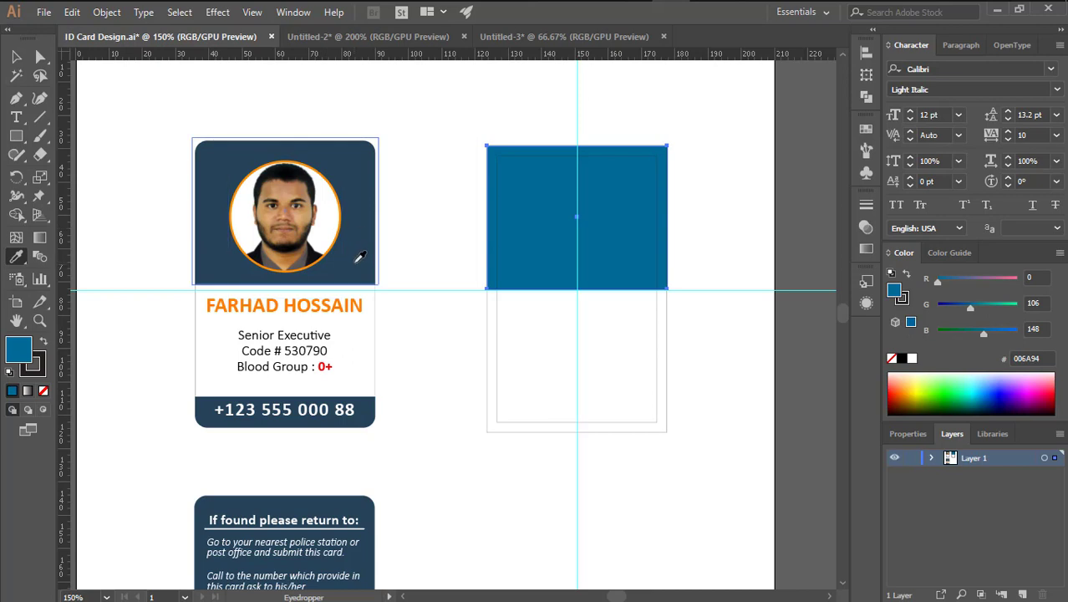
key("ctrl+shift+a")
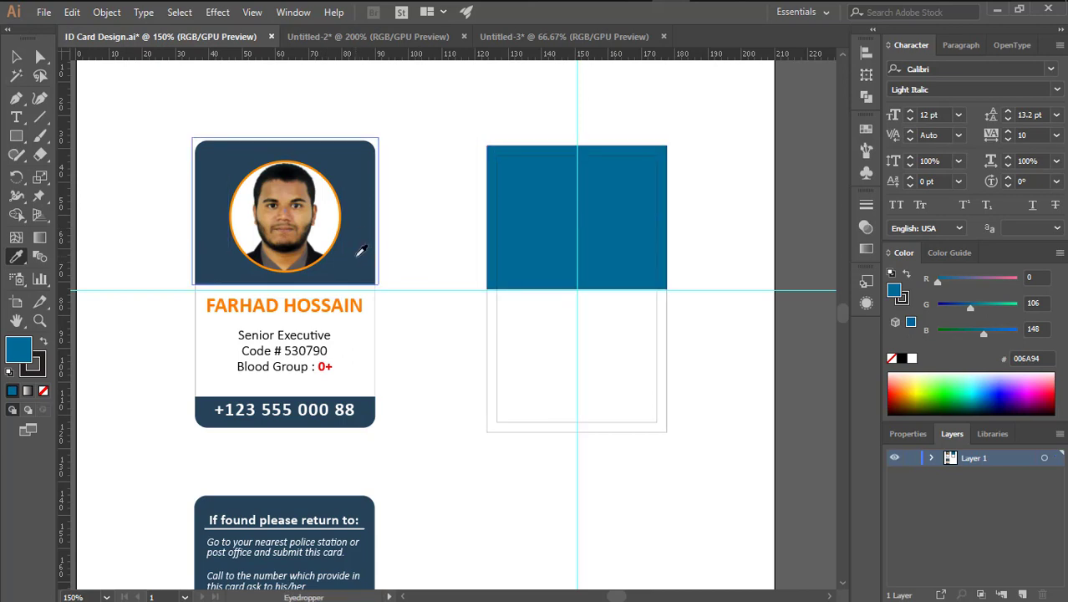
key("a")
left_click(358, 262)
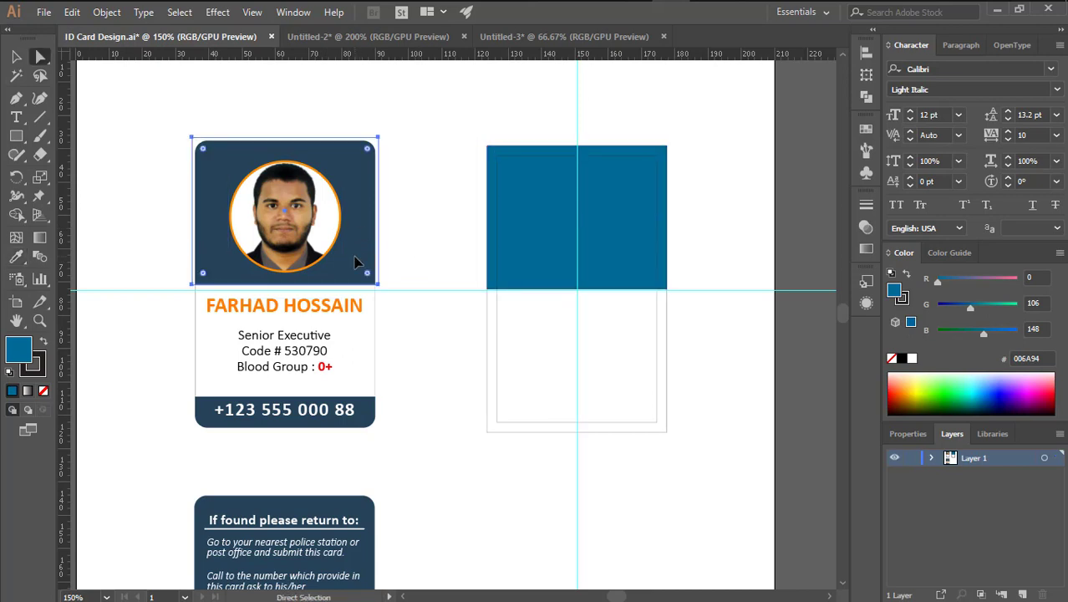
left_click(1050, 358)
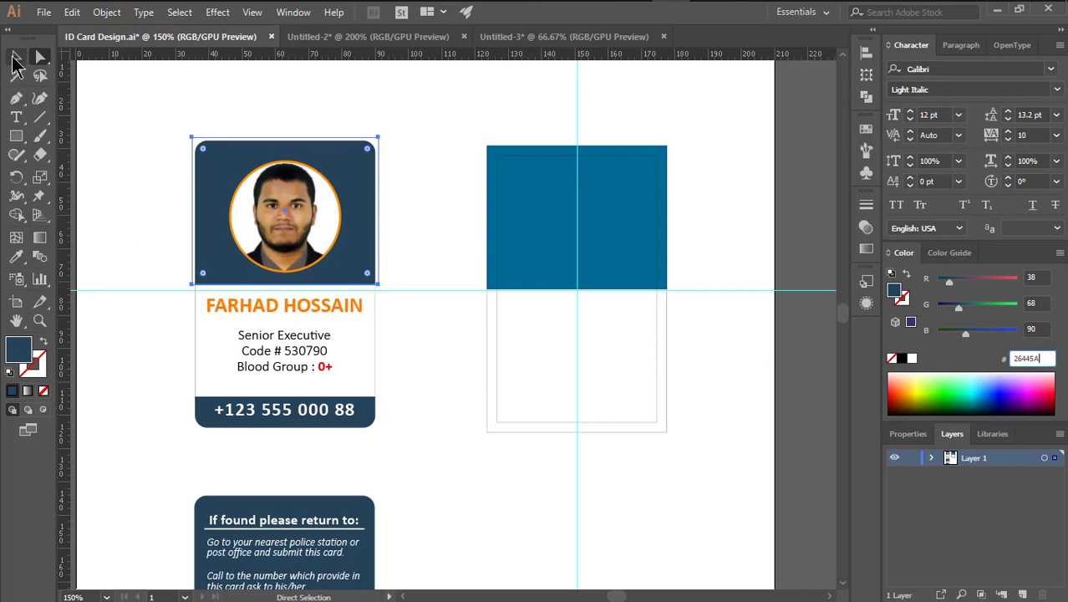
left_click(16, 56)
Fill the back card's top rectangle with R 38, G 68, B 90 navy
left_click(645, 236)
left_click(1032, 277)
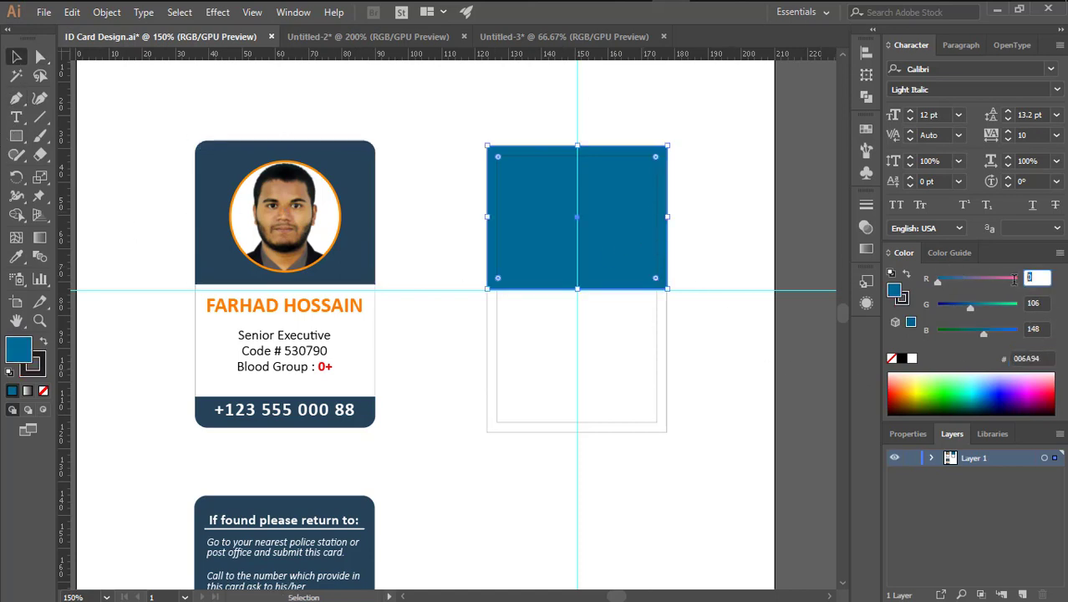
type("38")
key("Tab")
type("68")
key("Tab")
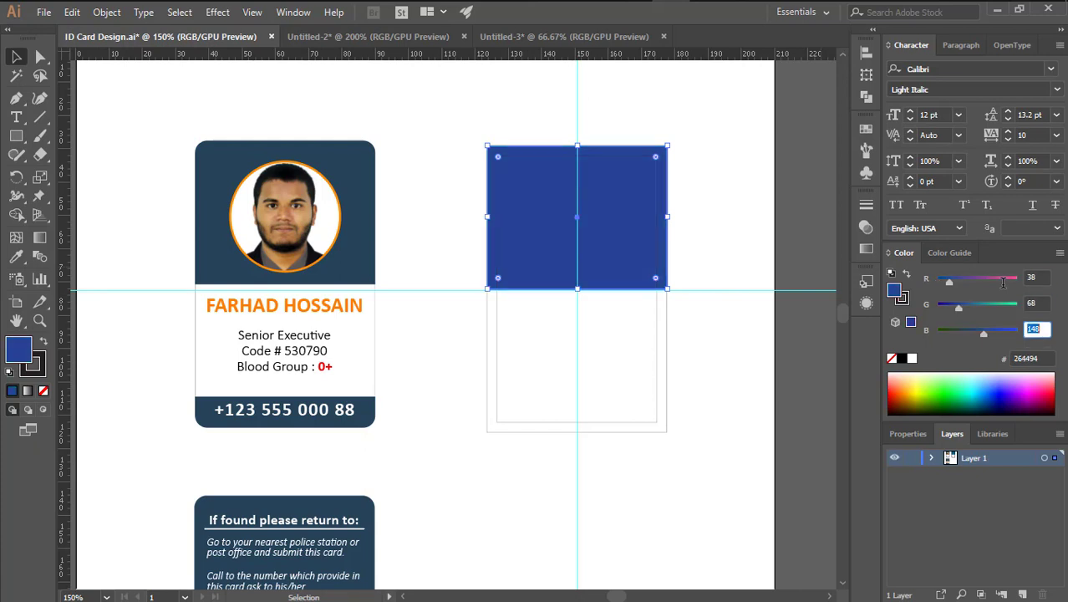
type("90")
key("Return")
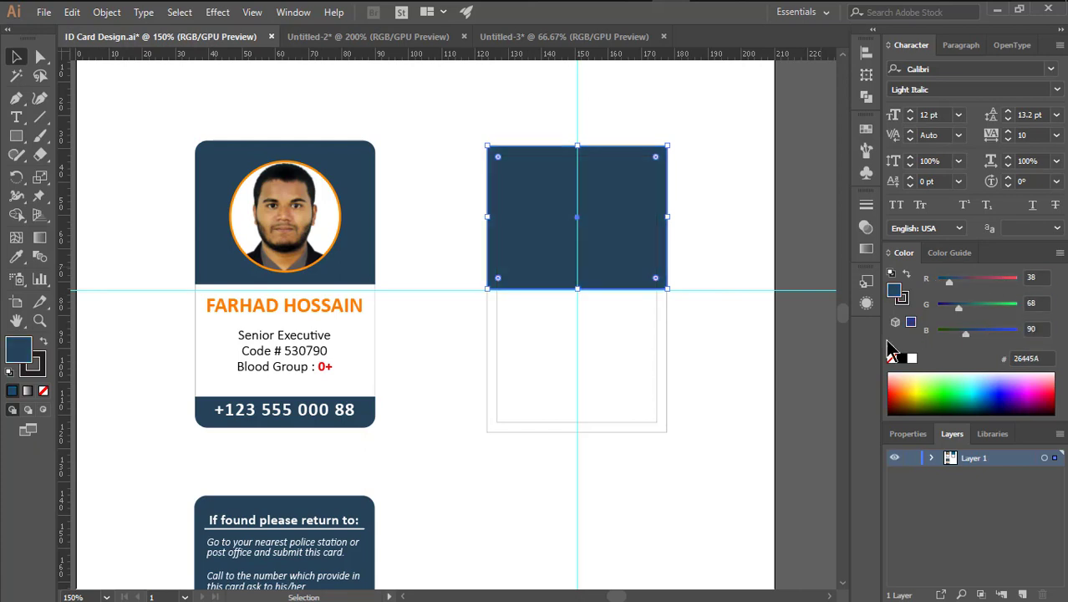
left_click(704, 393)
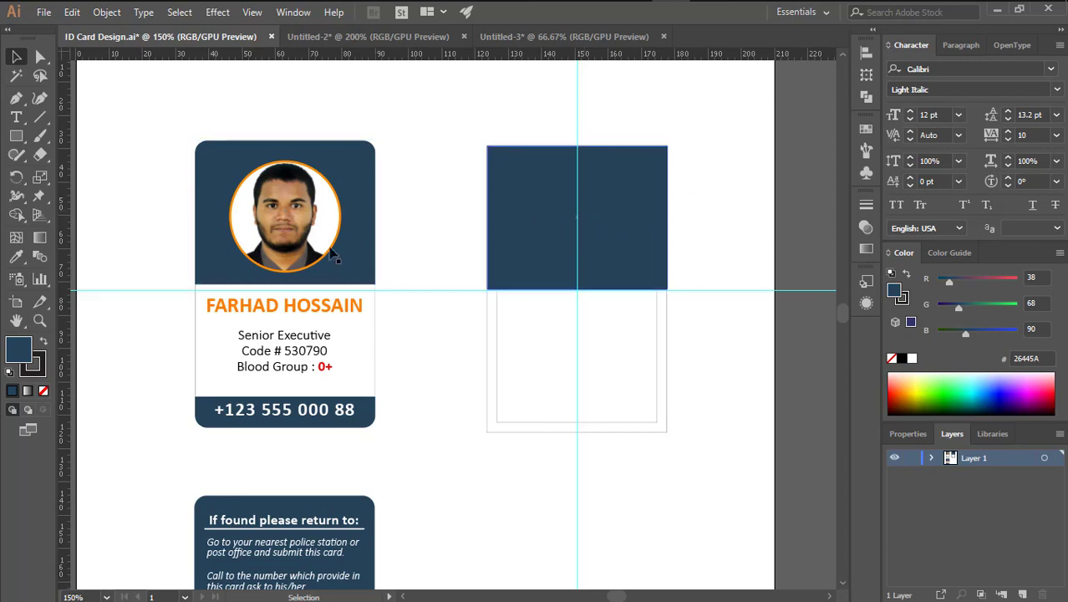
Move a copy of the navy rectangle down and shorten it into a bottom bar
key("space")
left_click_drag(521, 392, 521, 333)
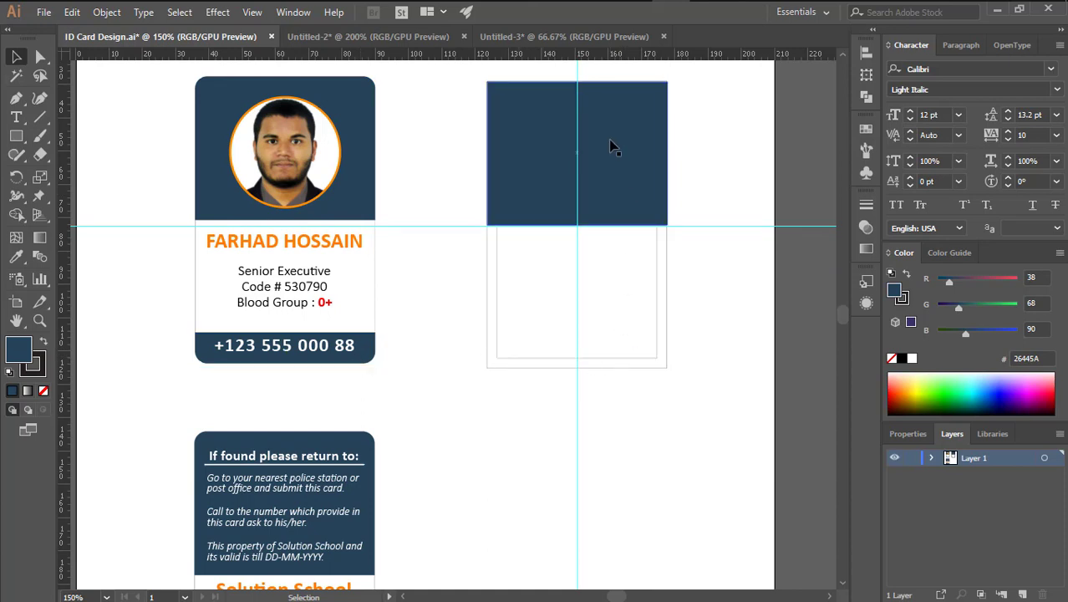
left_click_drag(610, 145, 611, 286)
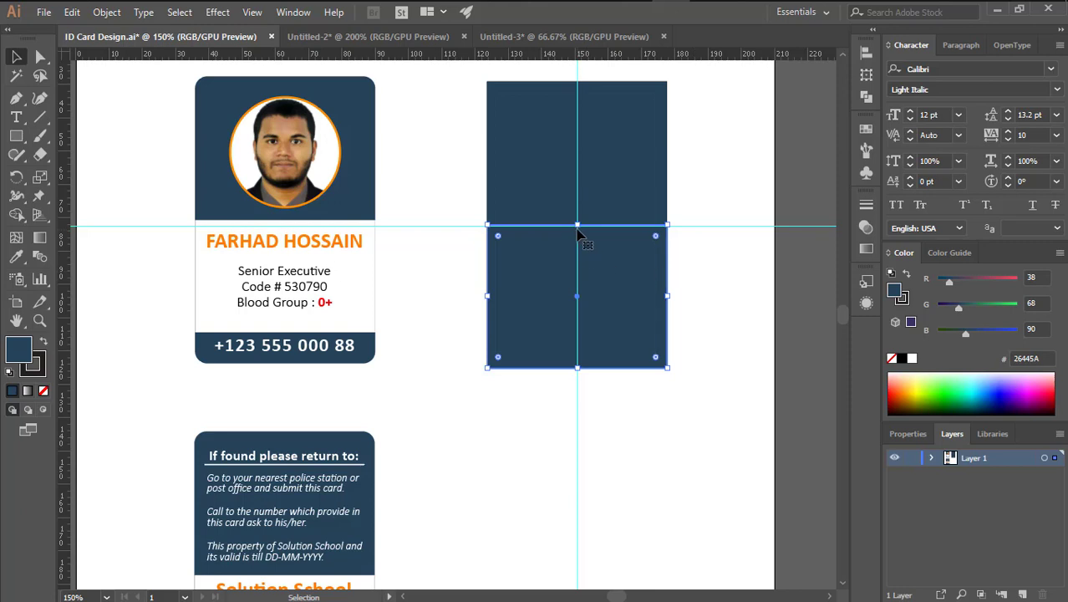
left_click_drag(576, 225, 576, 332)
left_click(719, 280)
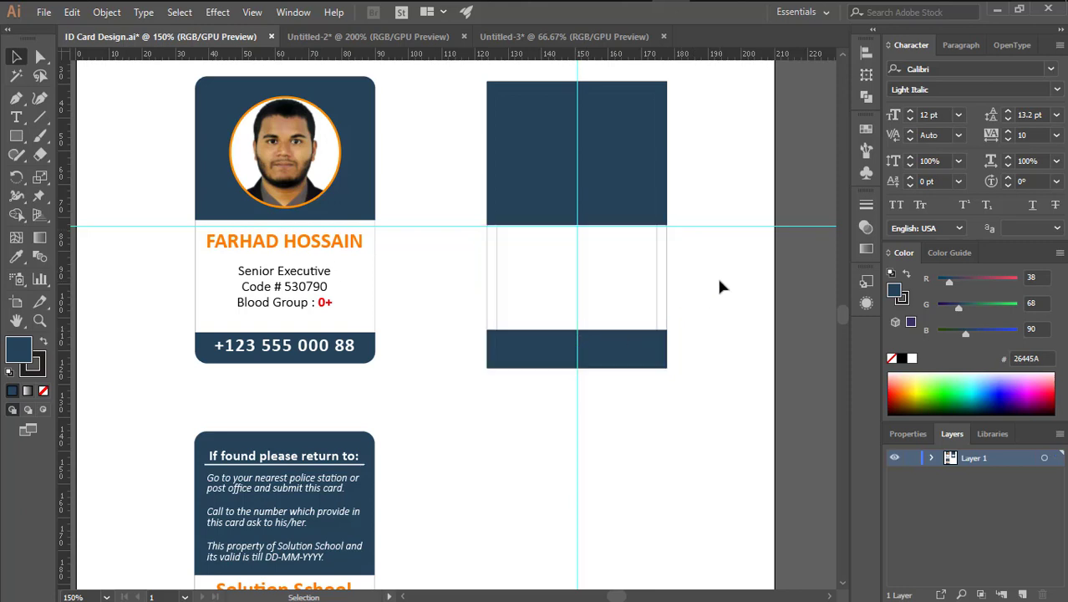
Widen both navy panels past the card edges and extend each outward
left_click(642, 350)
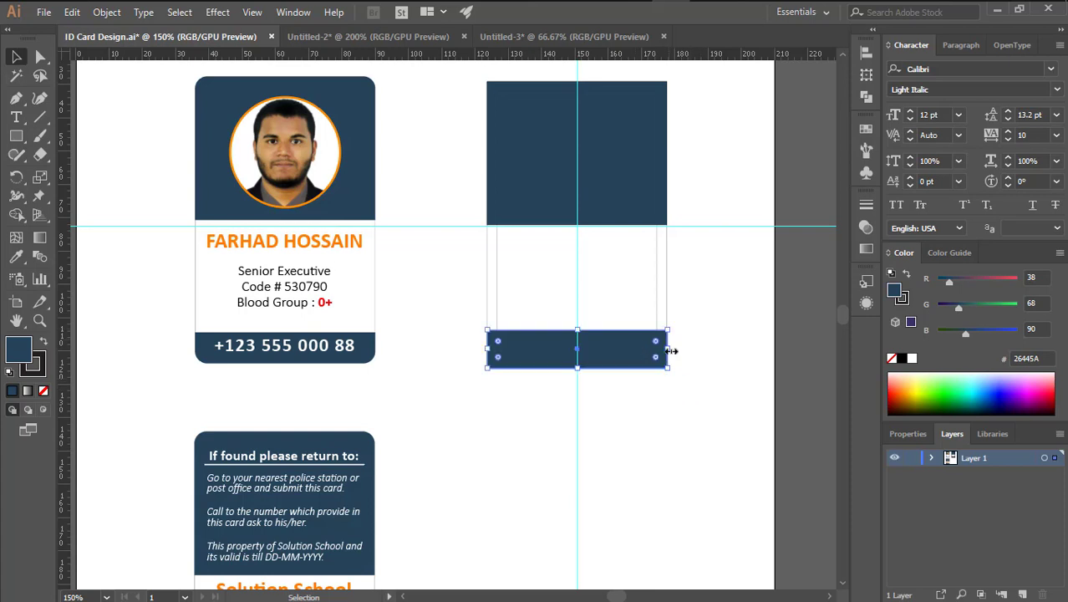
left_click_drag(671, 351, 677, 352)
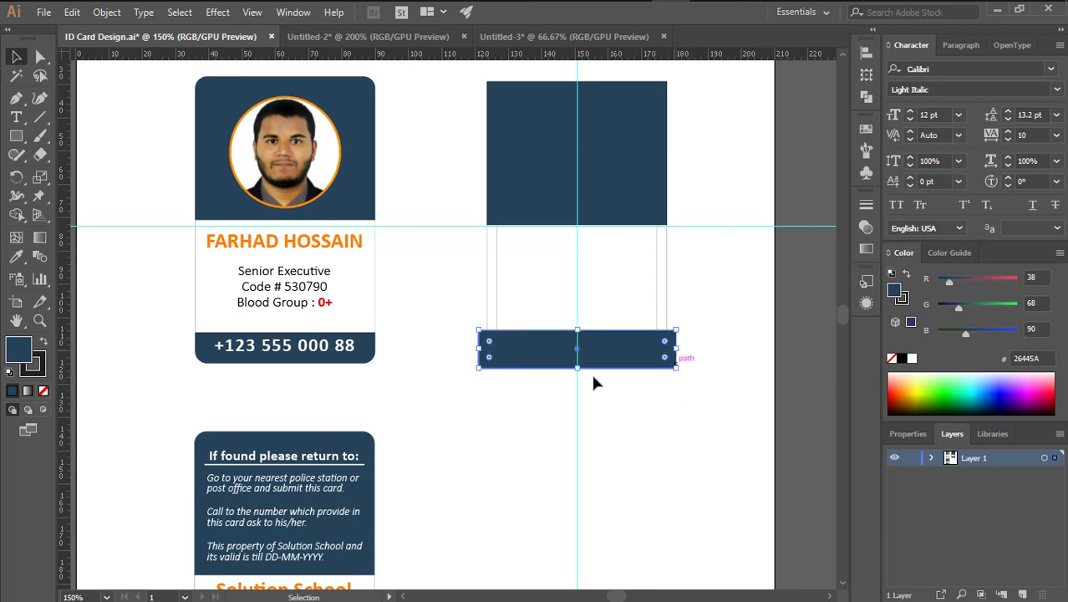
left_click_drag(577, 370, 578, 378)
left_click(700, 298)
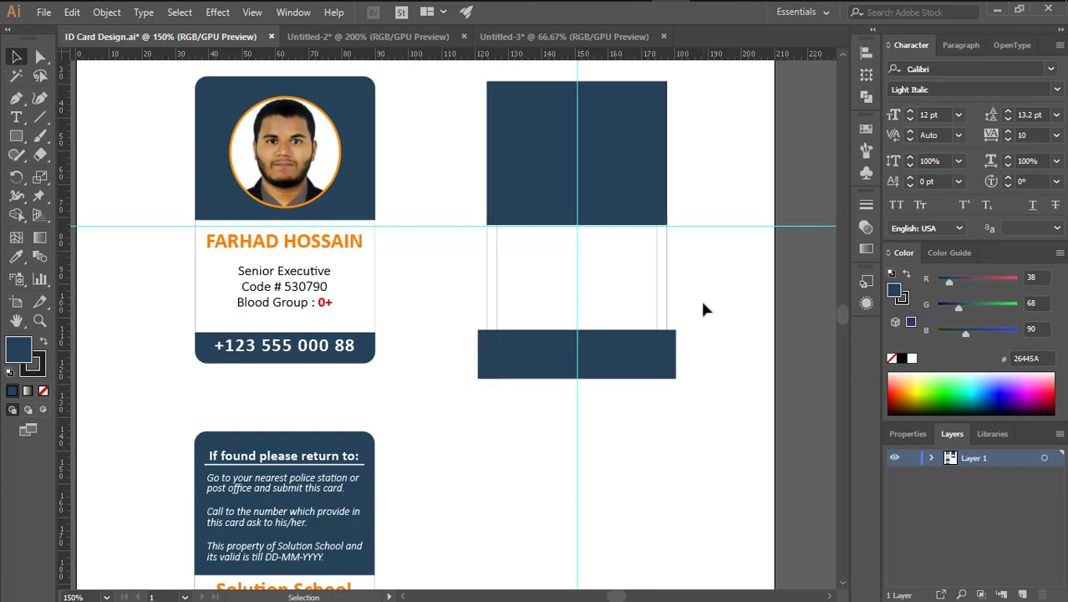
left_click(637, 184)
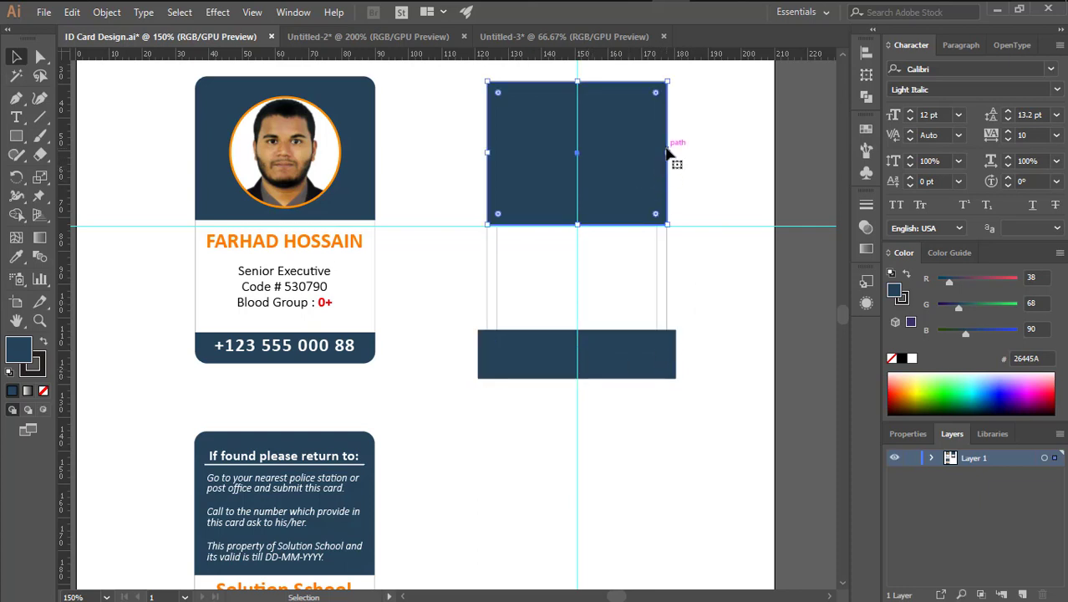
left_click_drag(668, 156, 676, 157)
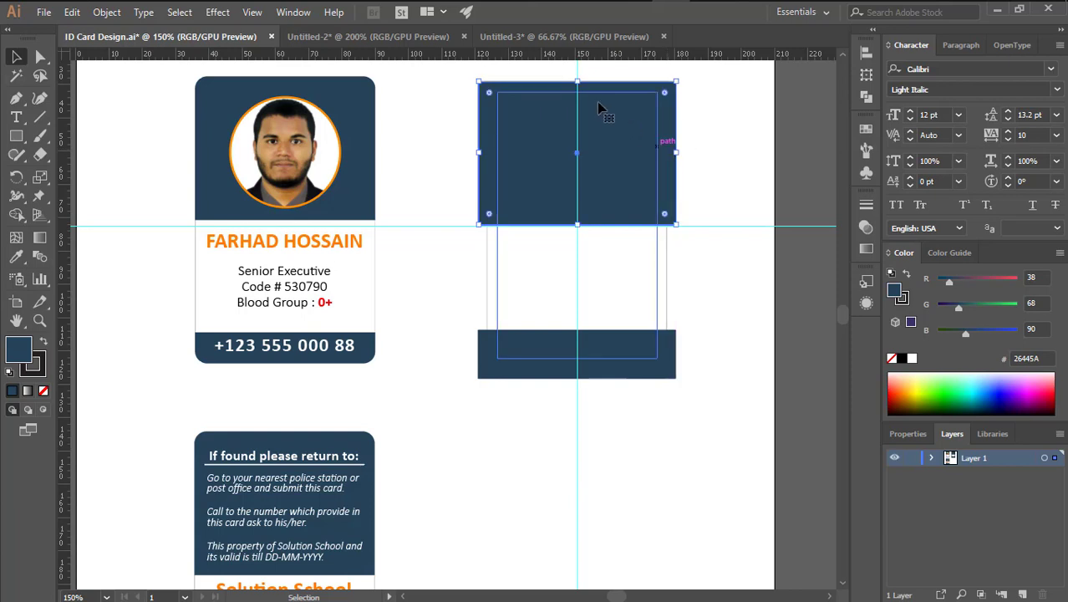
left_click_drag(580, 82, 578, 72)
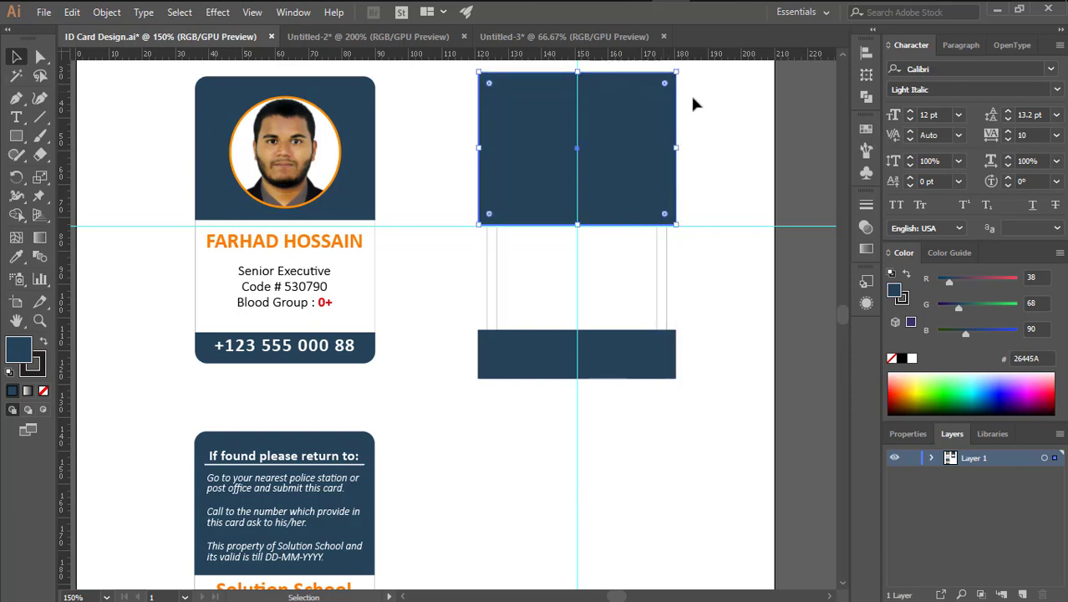
Select the thin unfilled card outline path
left_click(736, 132)
scroll(620, 187, "up", 2)
scroll(620, 186, "right", 1)
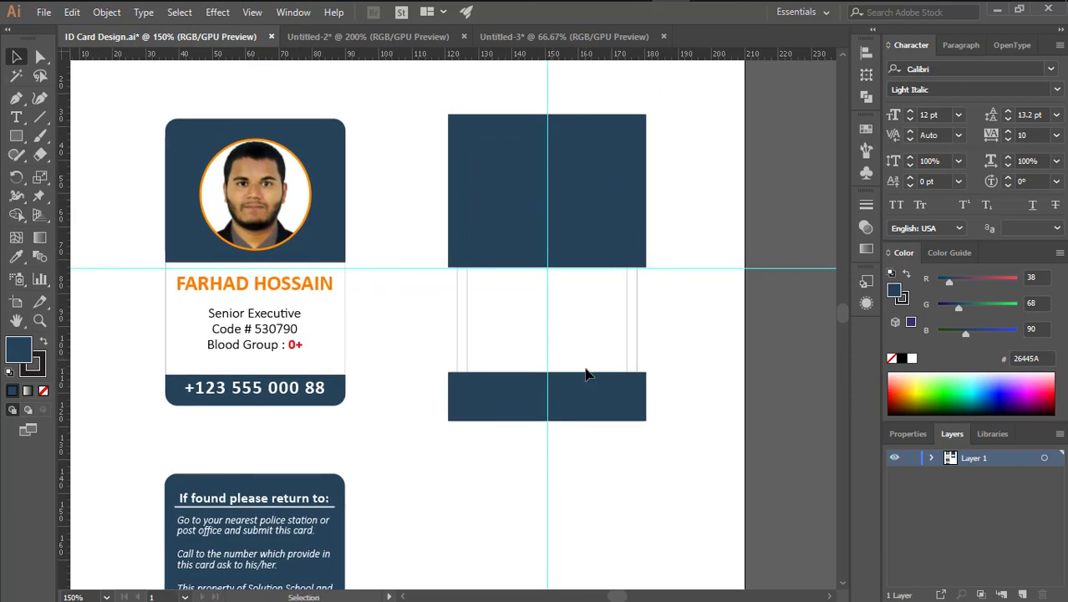
left_click(638, 308)
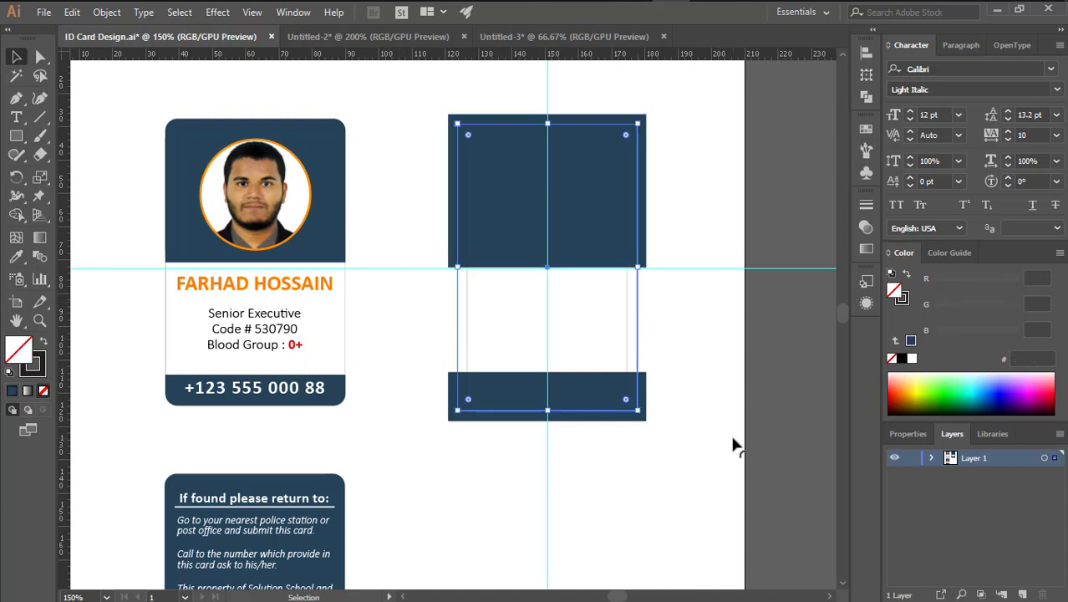
key("a")
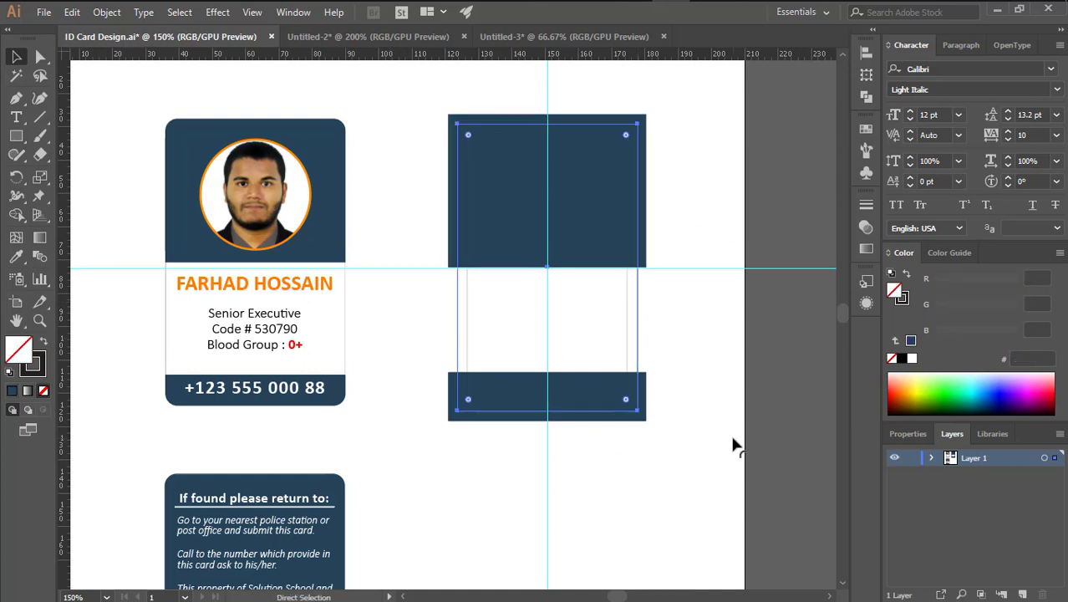
key("ctrl")
key("v")
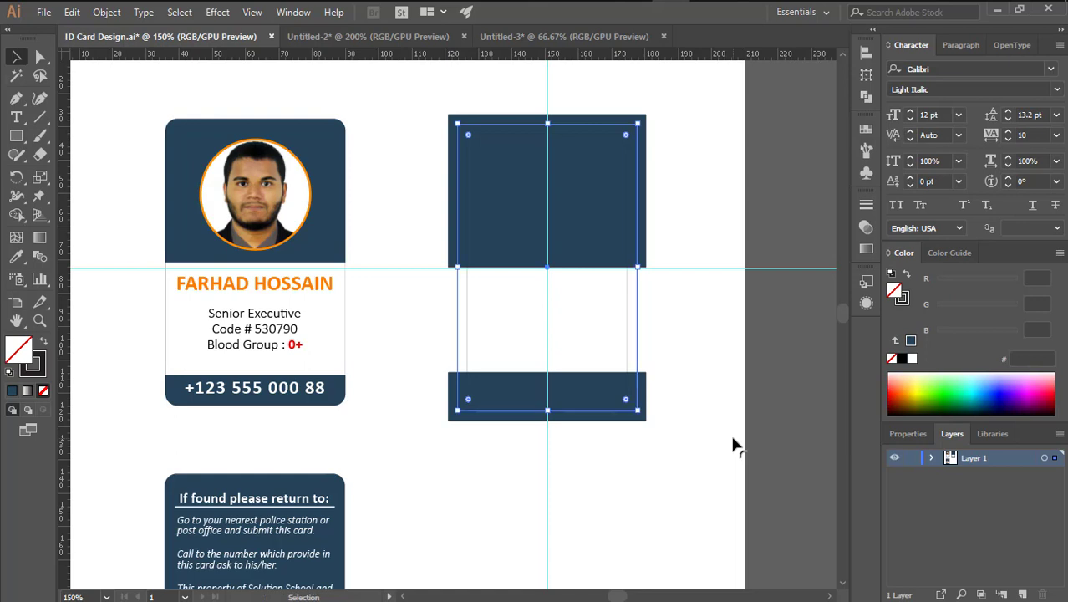
left_click(733, 444)
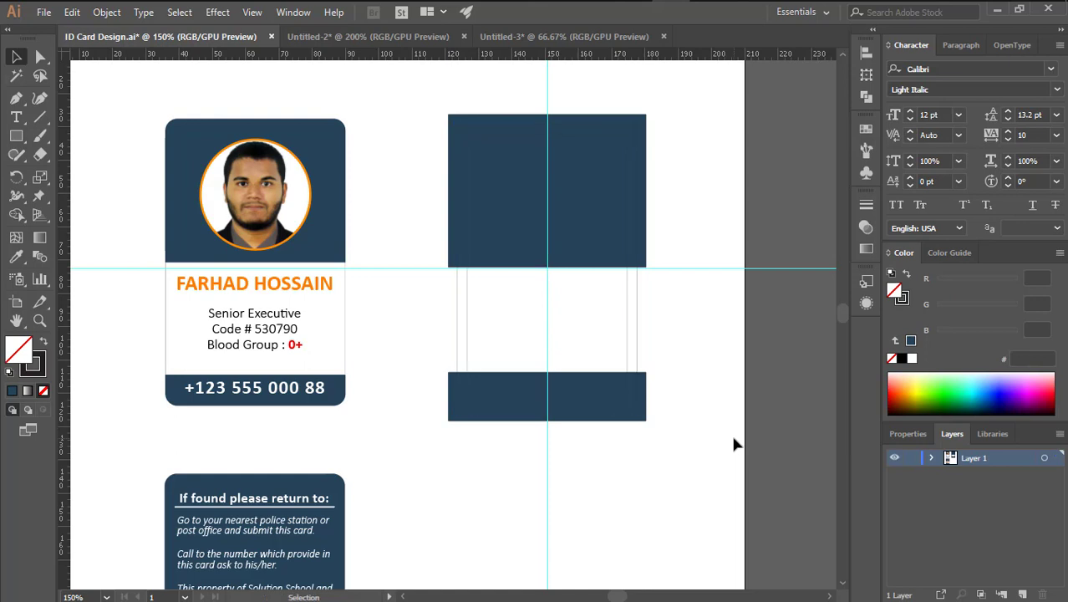
left_click(635, 287)
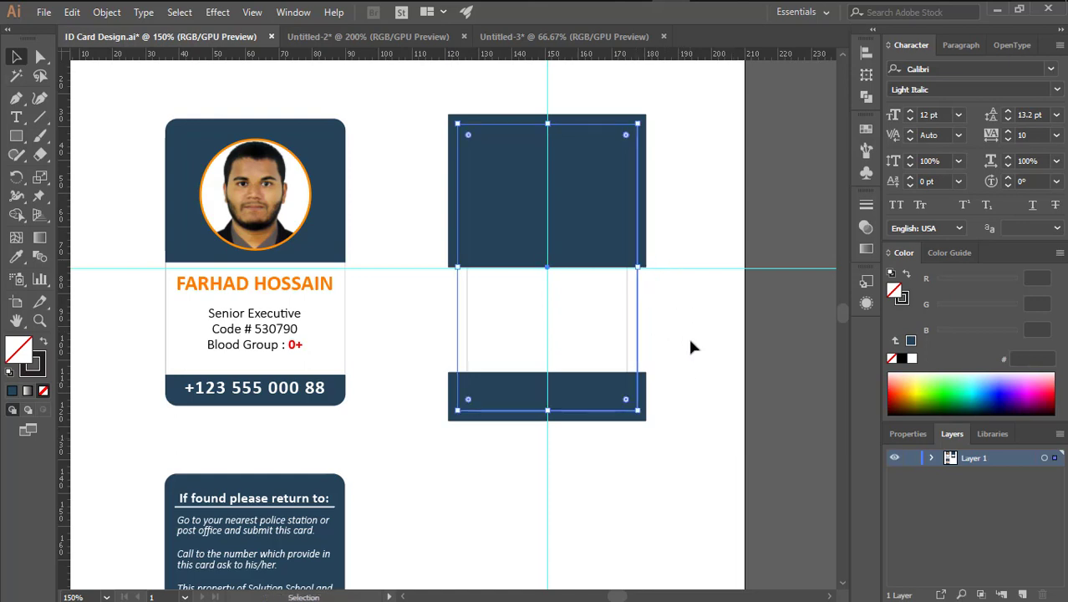
left_click(667, 355)
Bring the card outline to the front, over the navy panels
left_click(531, 216)
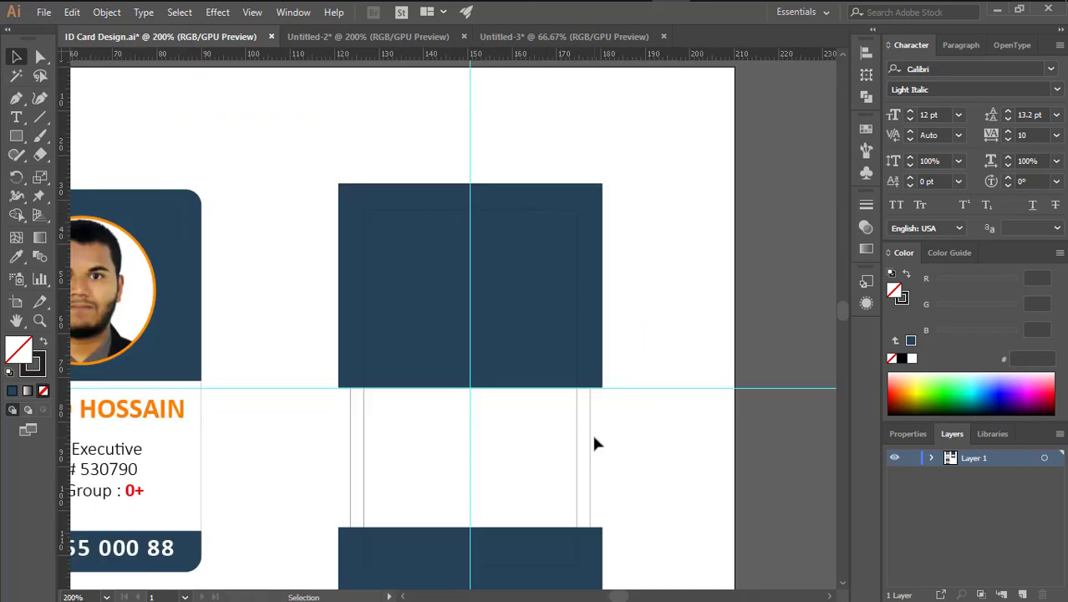
left_click(592, 425)
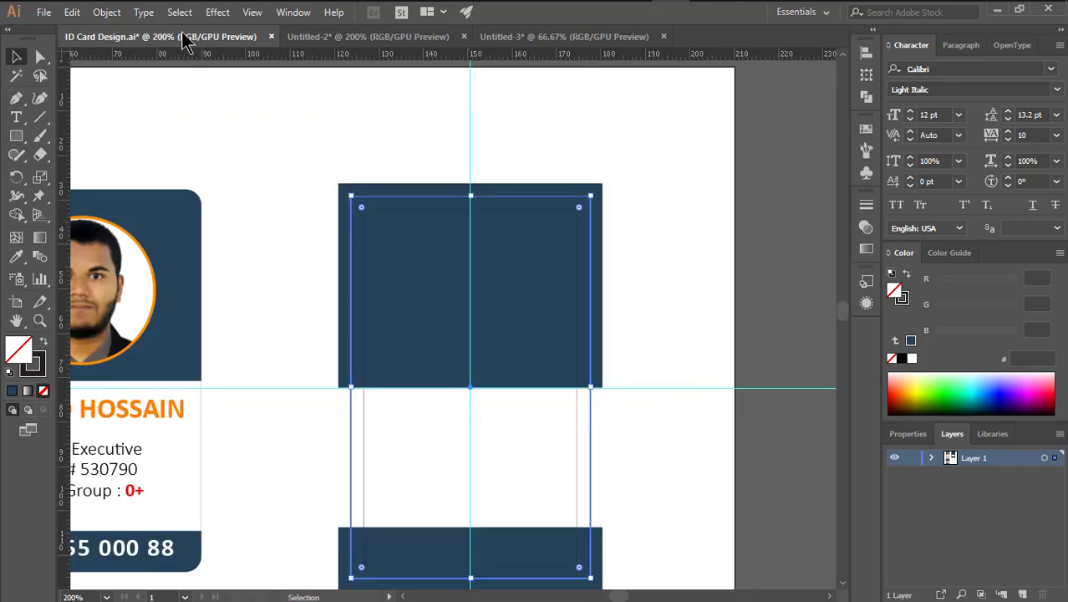
left_click(107, 12)
mouse_move(300, 41)
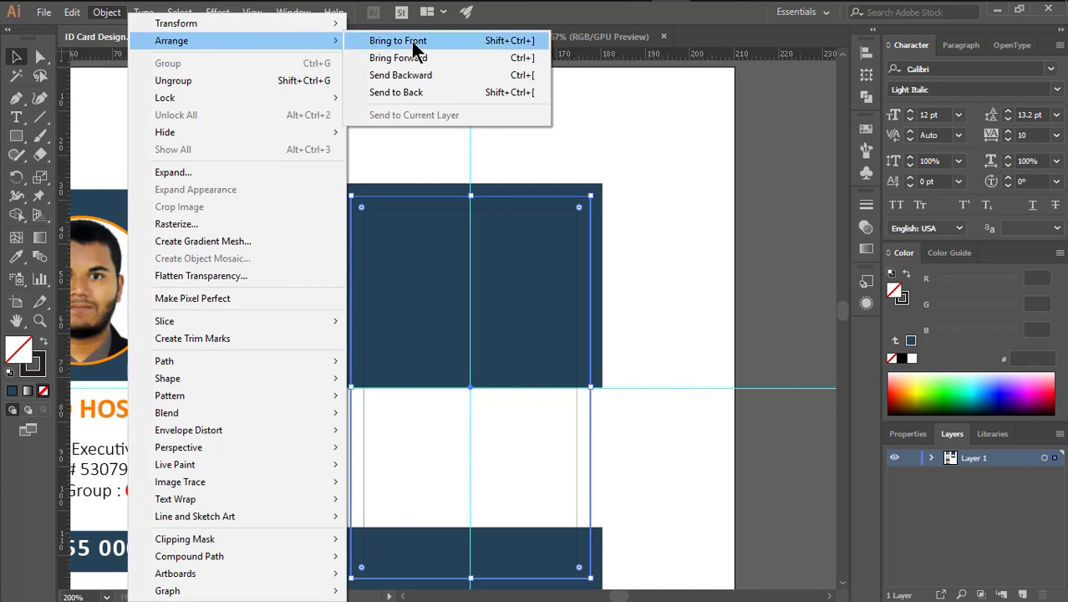
left_click(413, 46)
left_click(641, 257)
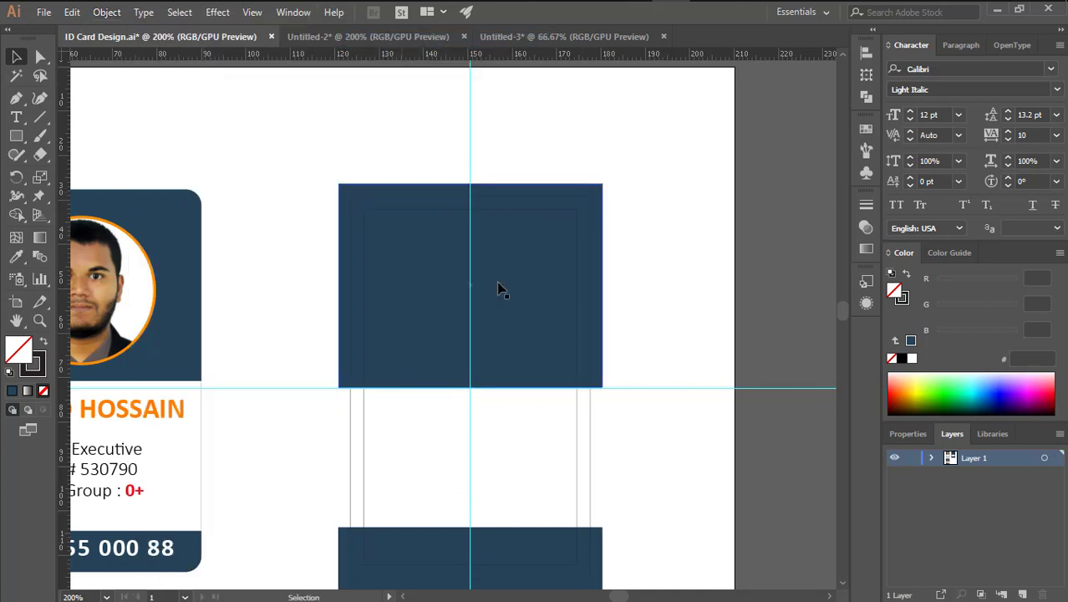
Draw a circle with the Ellipse tool, centred in the second card's top navy panel
left_click_drag(651, 327, 681, 240)
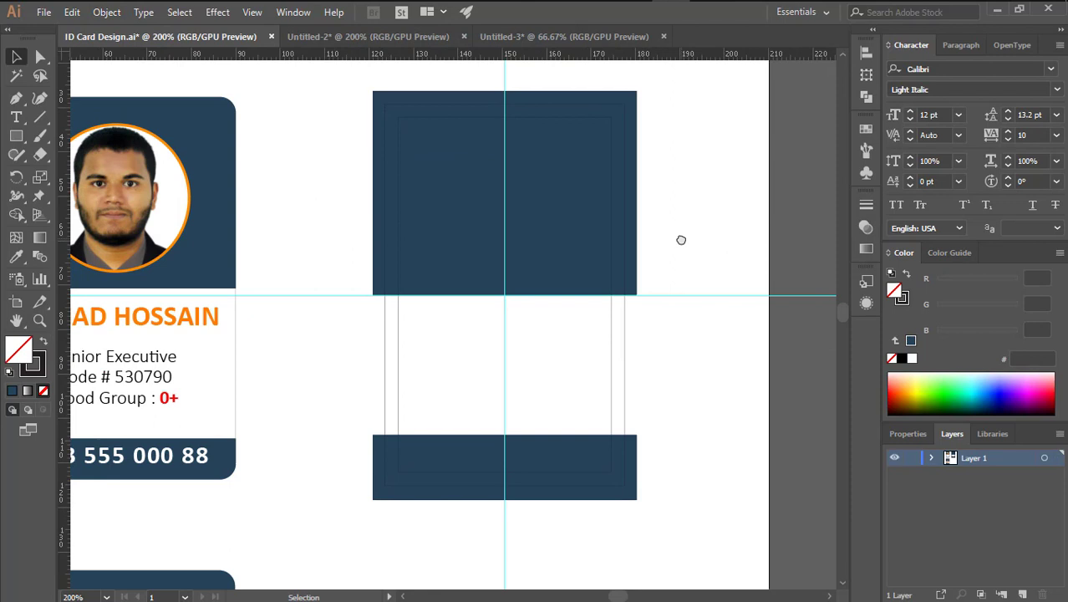
left_click_drag(523, 302, 596, 314)
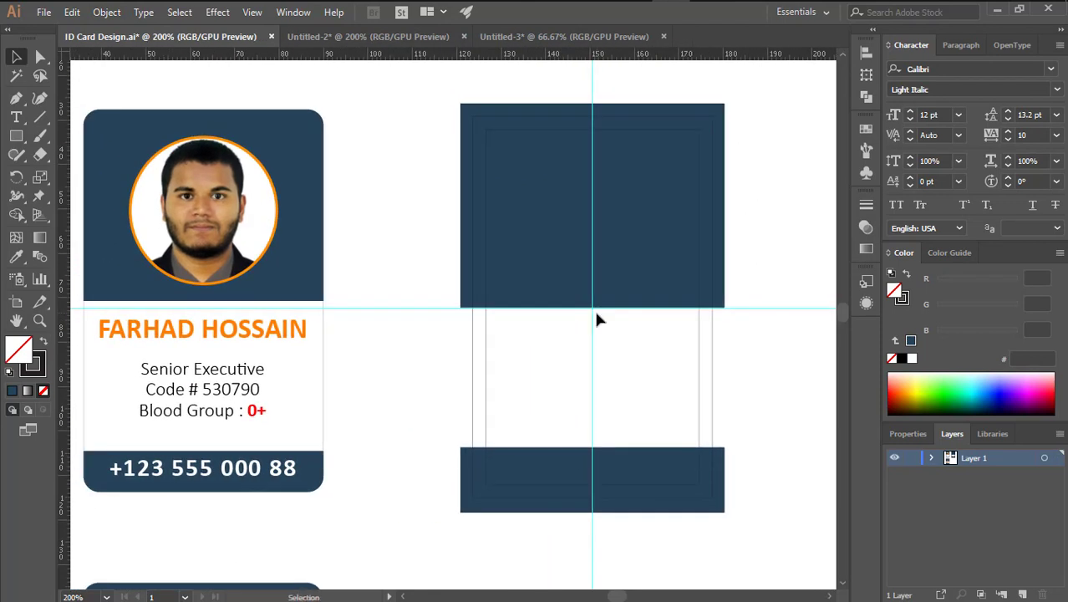
left_click_drag(533, 352, 556, 353)
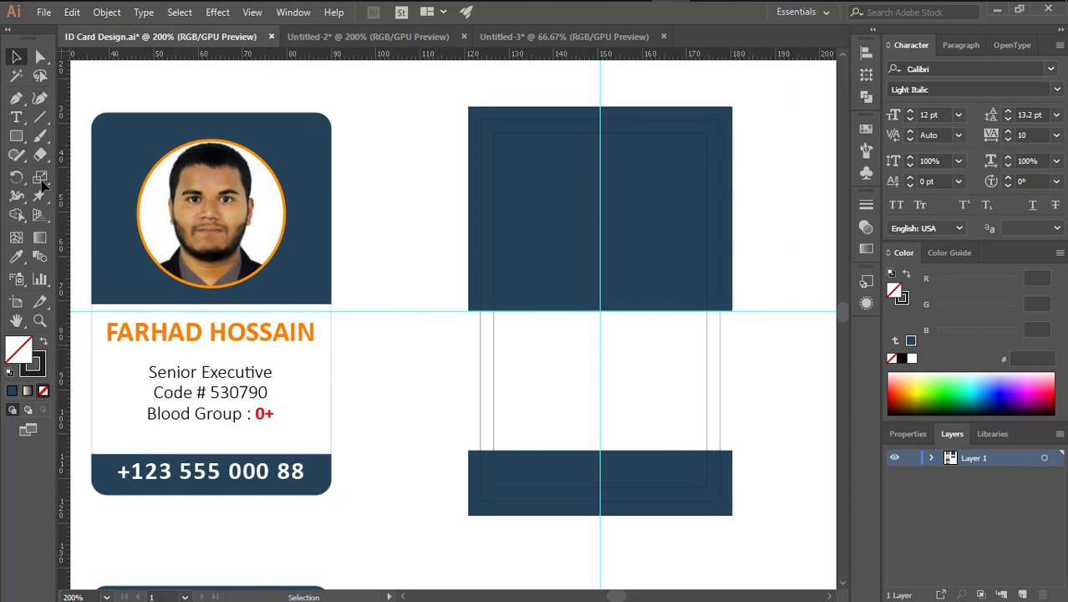
left_click(16, 136)
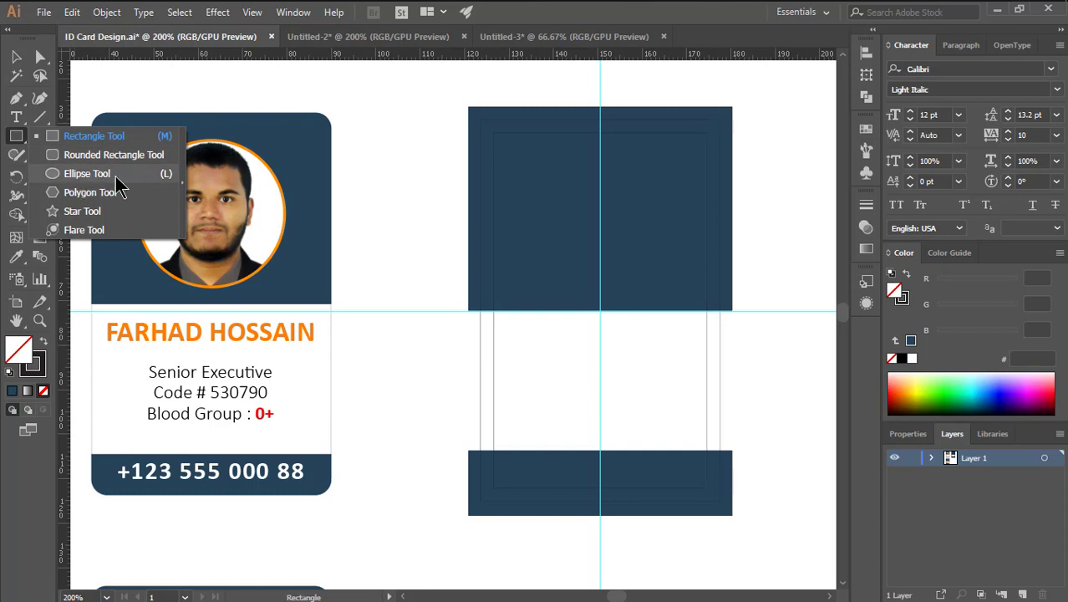
left_click(117, 174)
left_click(15, 56)
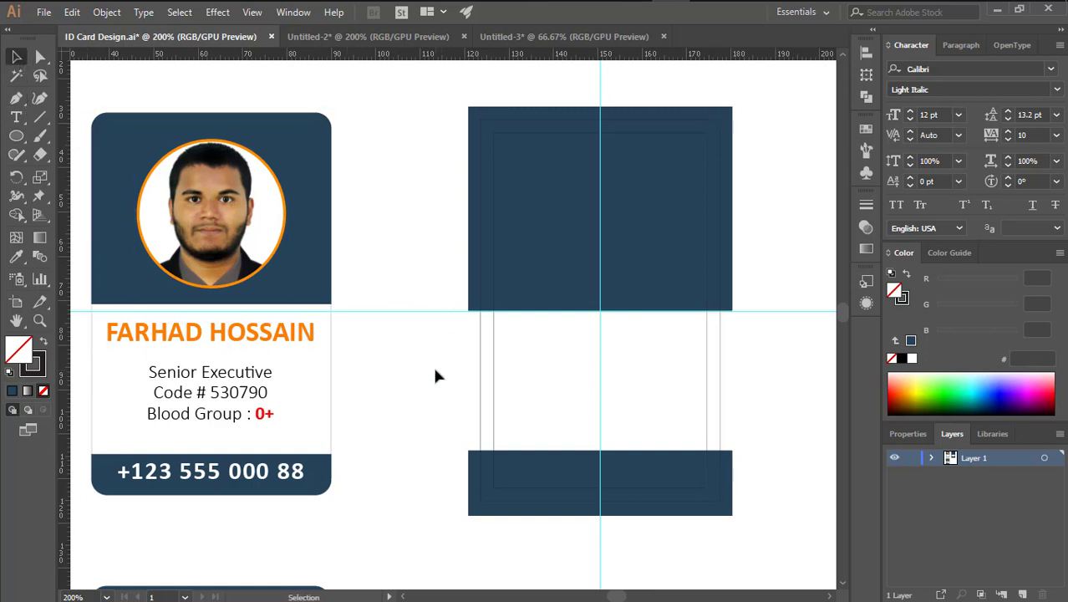
key("l")
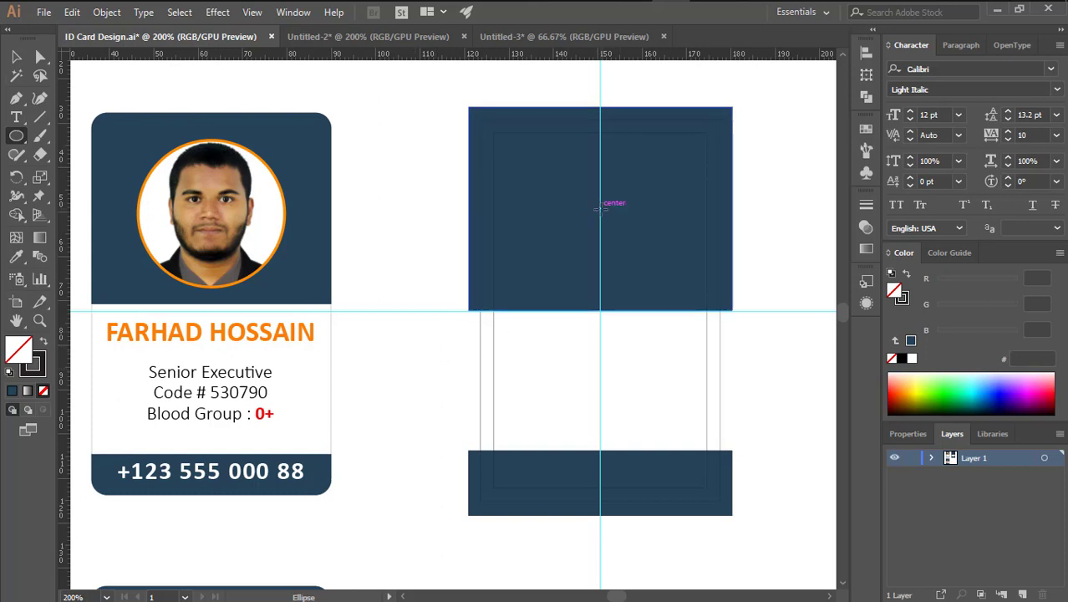
left_click_drag(600, 209, 674, 283)
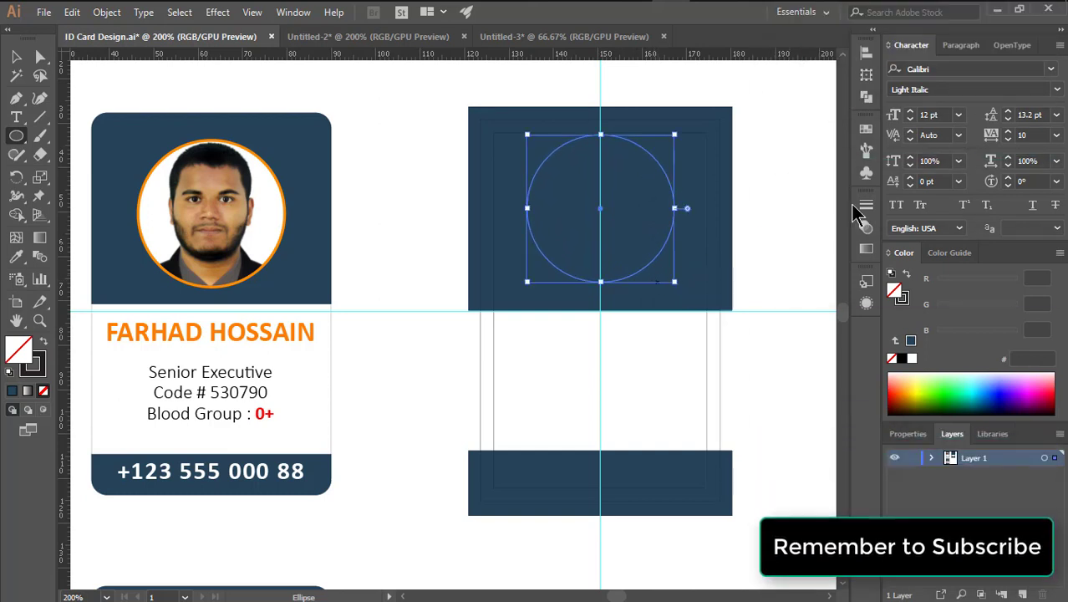
Switch the units to inches and size the circle to 1.3 in by 1.3 in
left_click(866, 74)
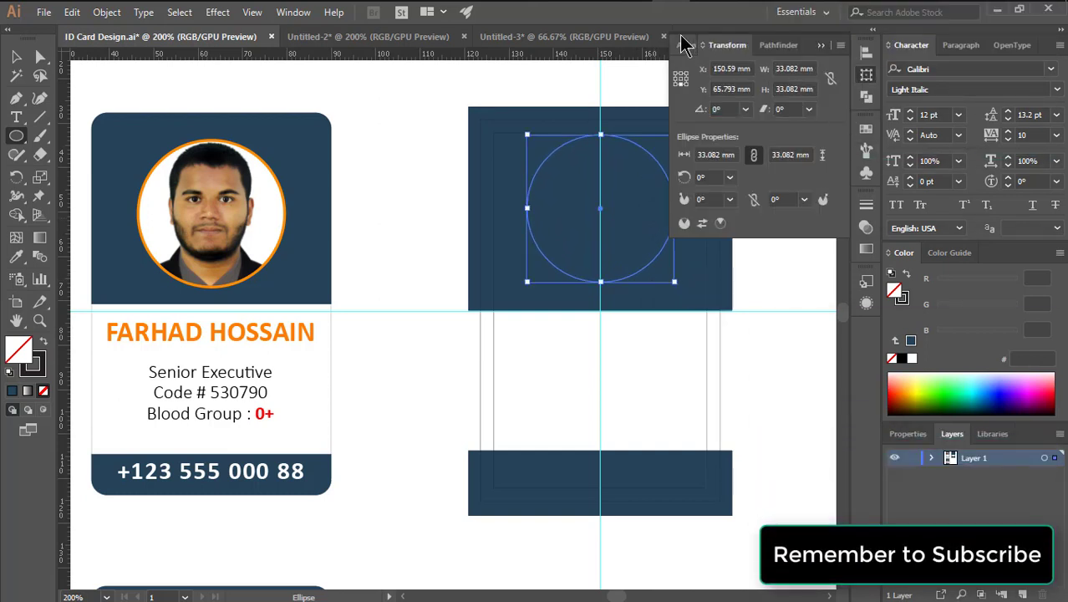
right_click(618, 53)
left_click(660, 97)
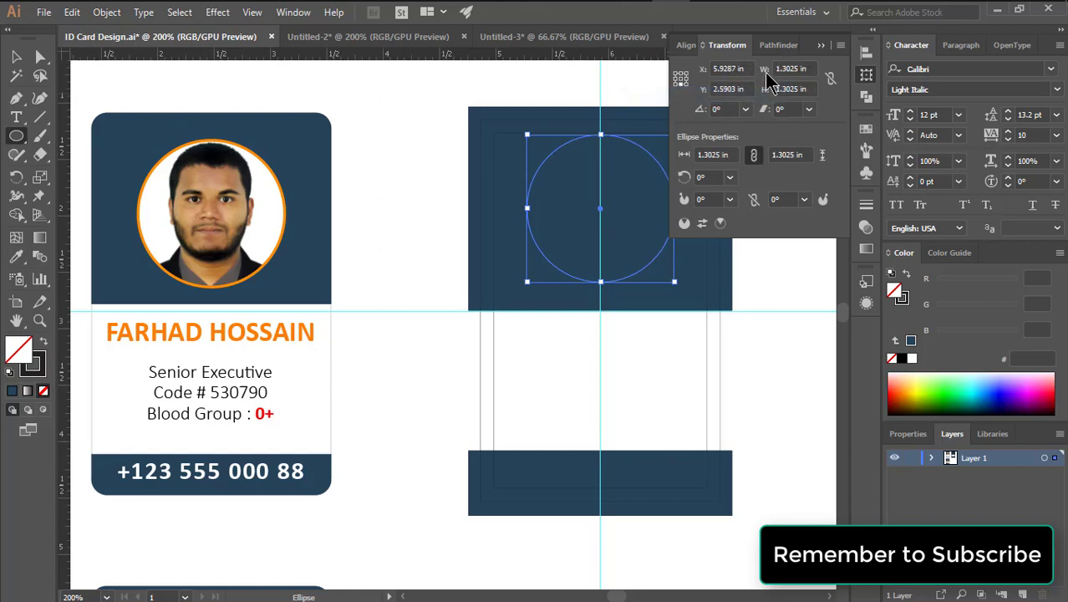
left_click(763, 70)
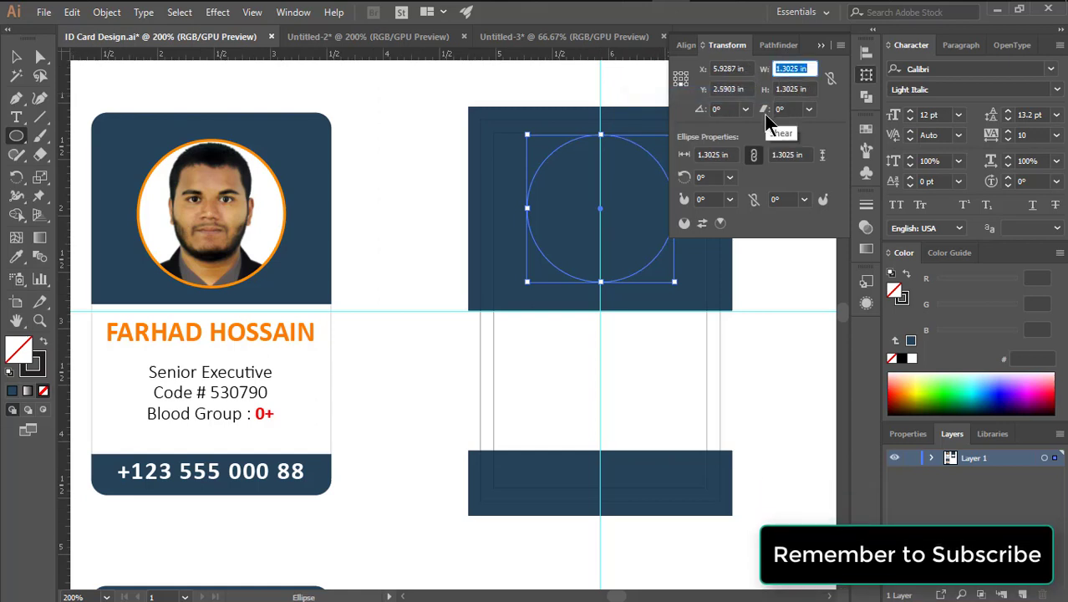
type("1.3")
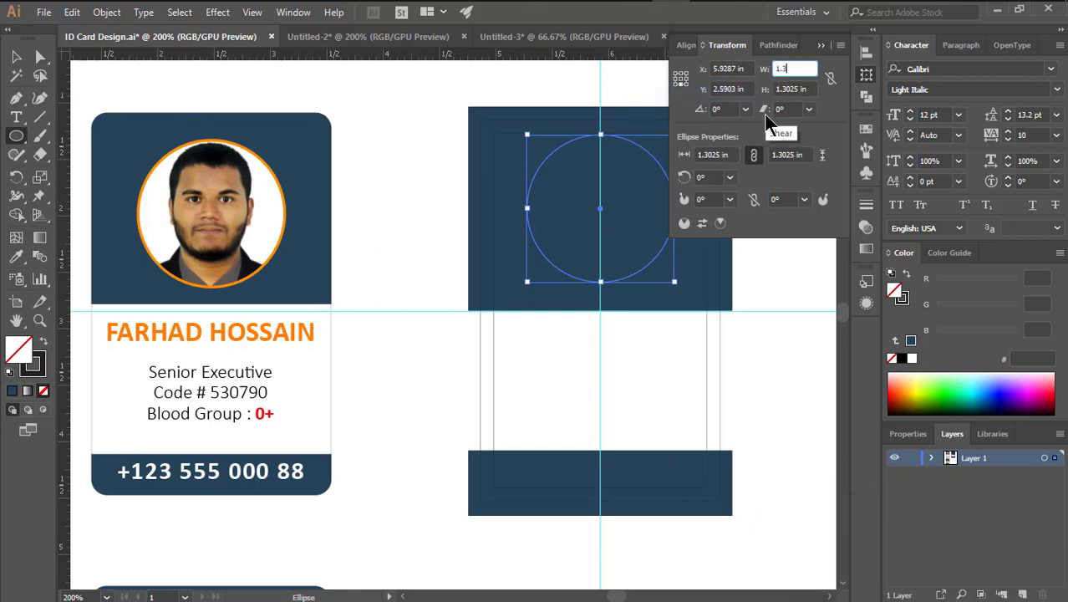
key("Return")
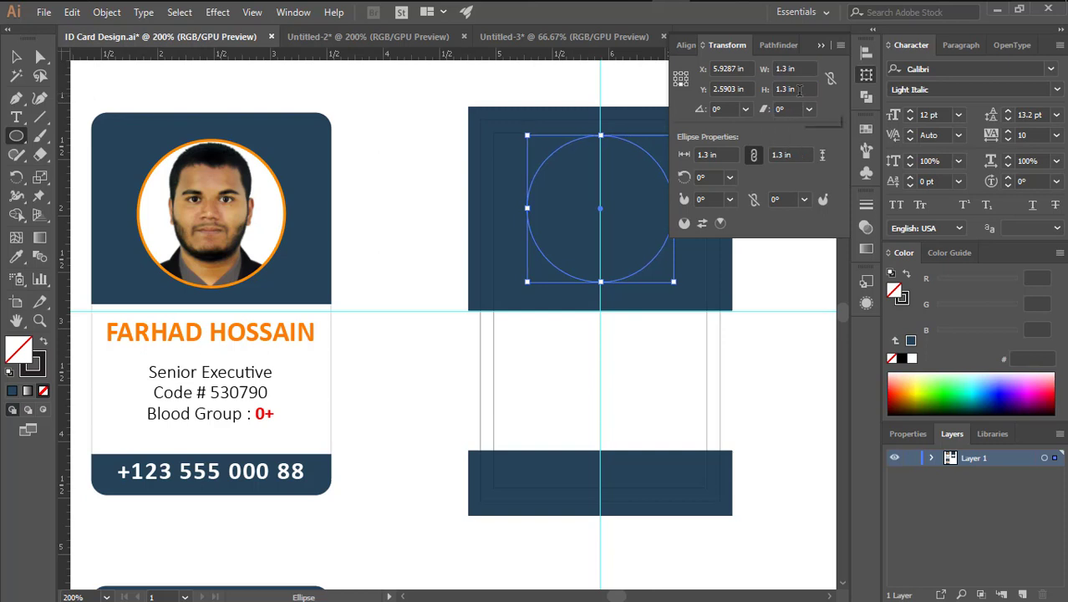
left_click(821, 46)
Give the circle a 1.5 pt stroke weight
left_click(16, 56)
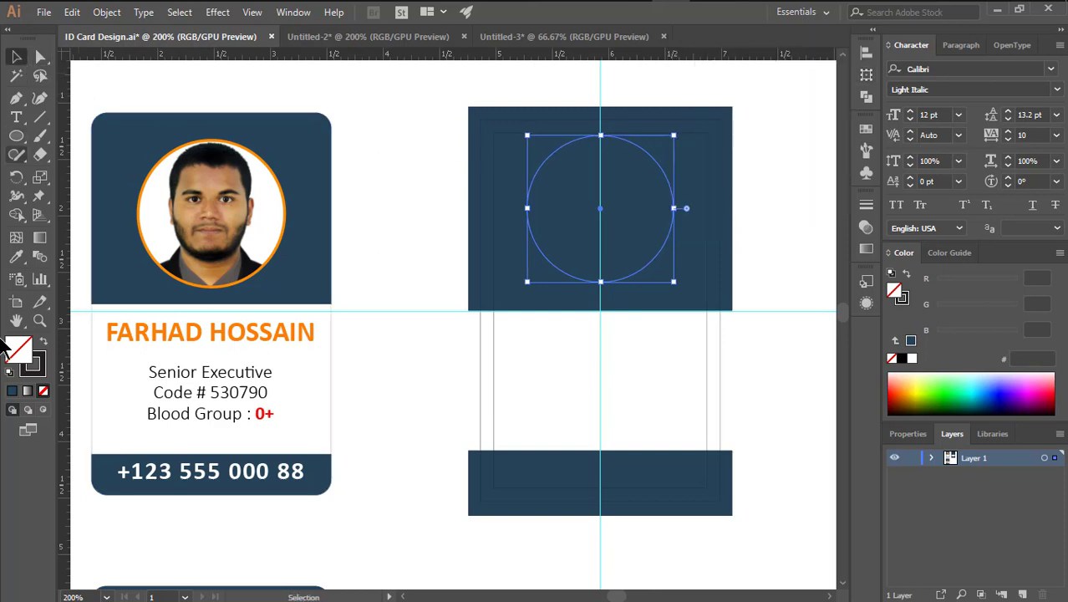
left_click(33, 365)
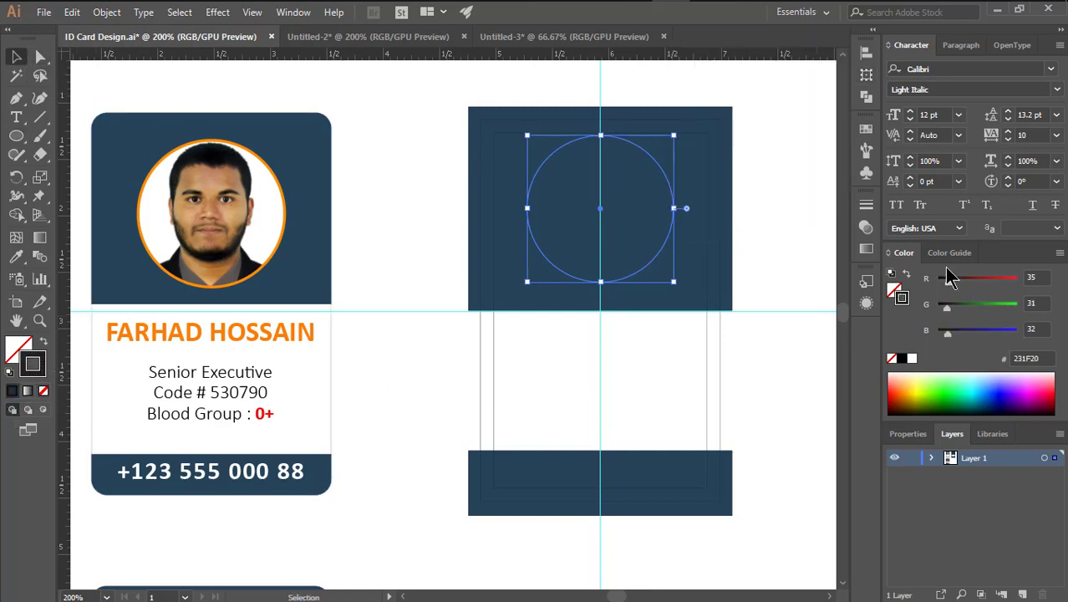
left_click(866, 204)
left_click(726, 221)
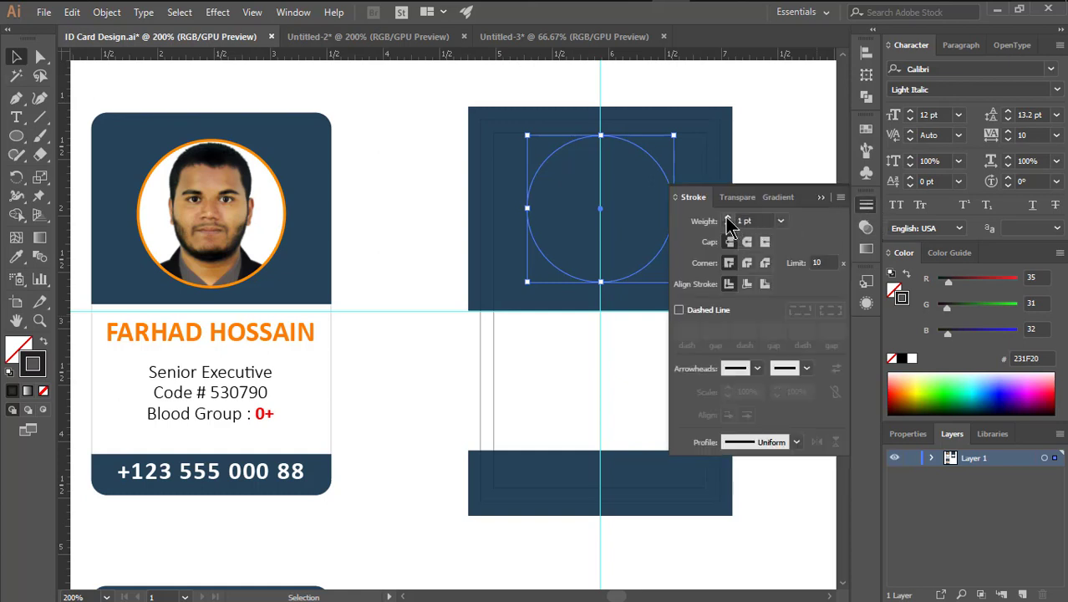
left_click(705, 222)
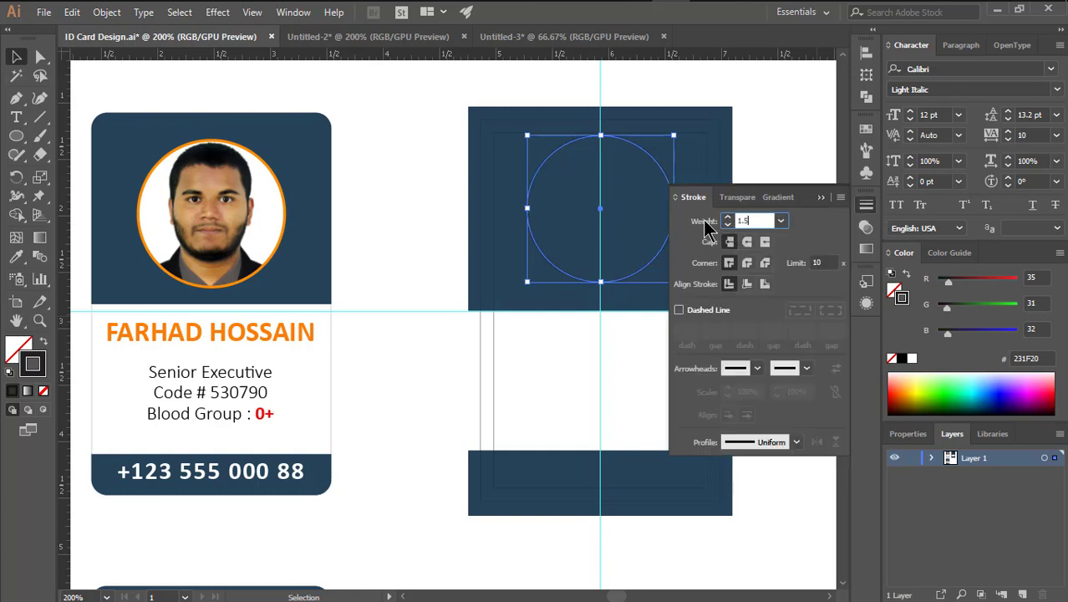
type("1.5")
key("Return")
left_click(821, 198)
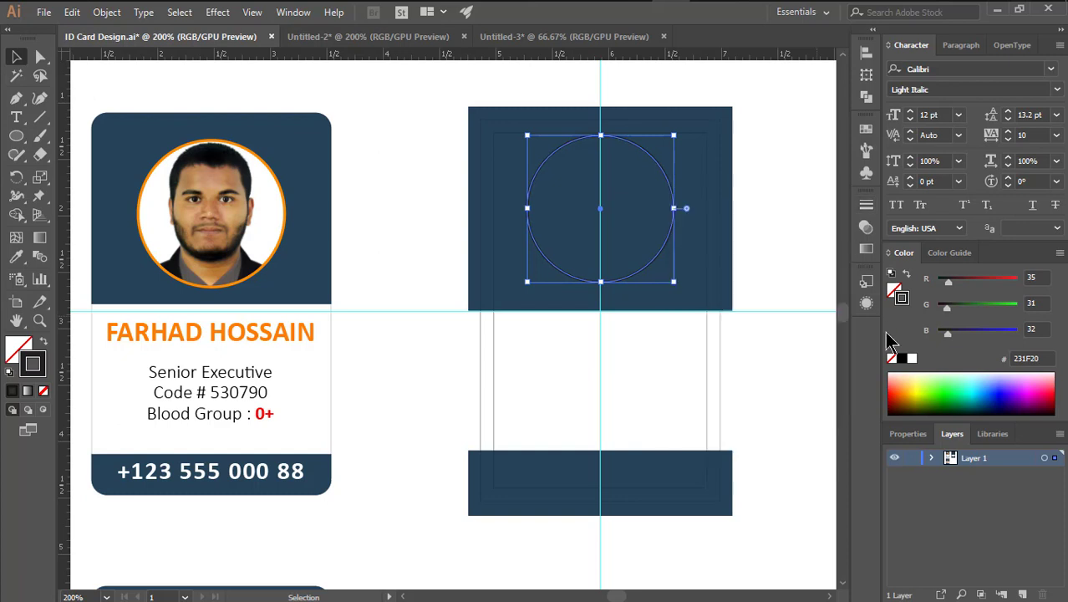
Colour the circle's outline orange #FF8600 and check the result
left_click_drag(947, 308, 1013, 306)
mouse_move(945, 283)
left_mouse_down()
mouse_move(1030, 282)
mouse_move(977, 304)
left_mouse_up()
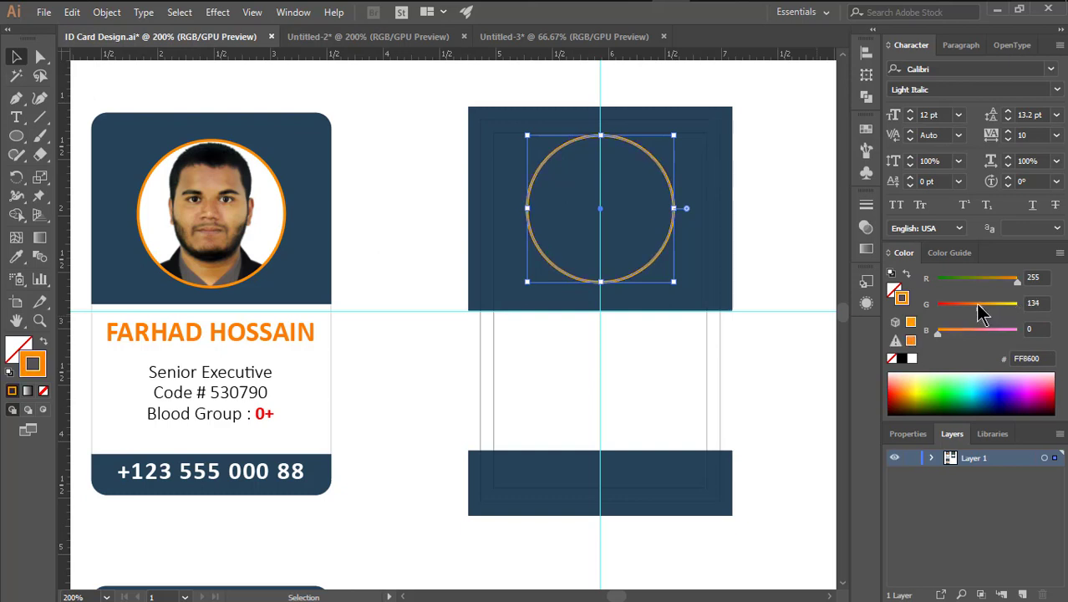
left_click(777, 357)
left_click_drag(756, 219, 736, 228)
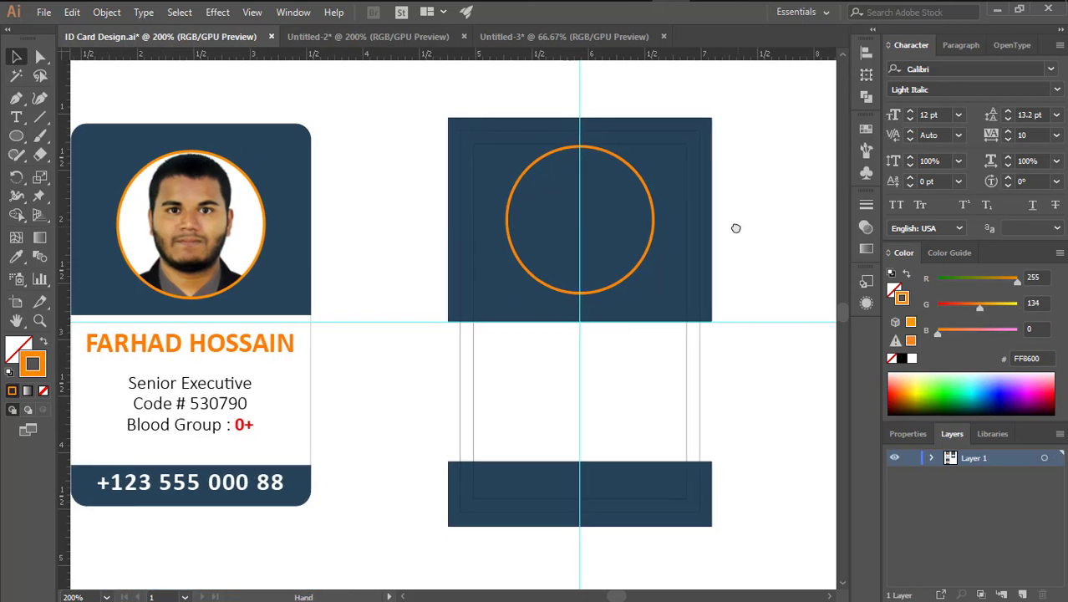
left_click(622, 167)
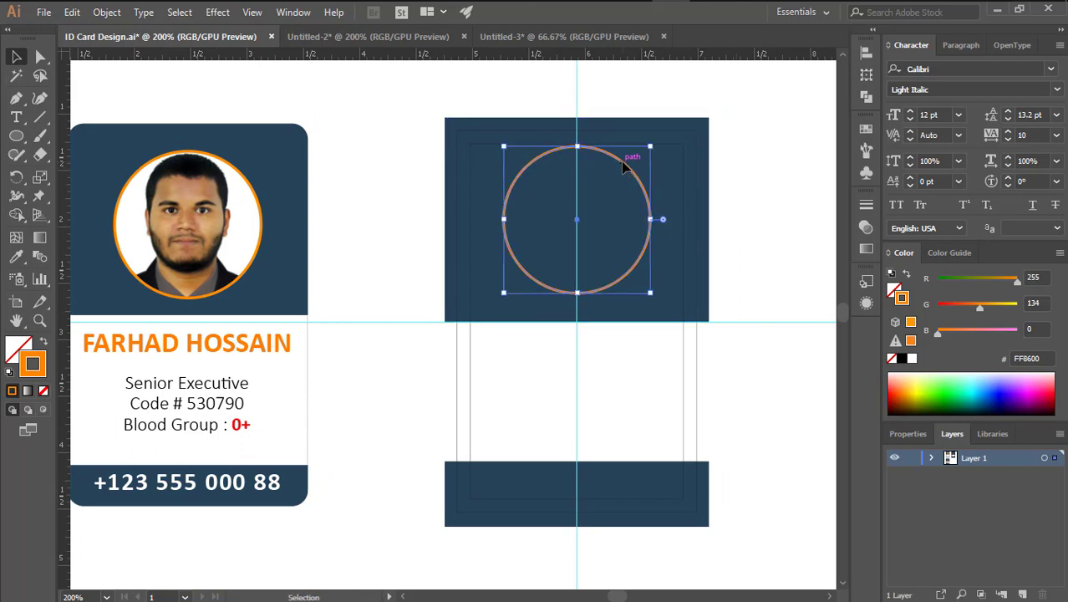
left_click(769, 278)
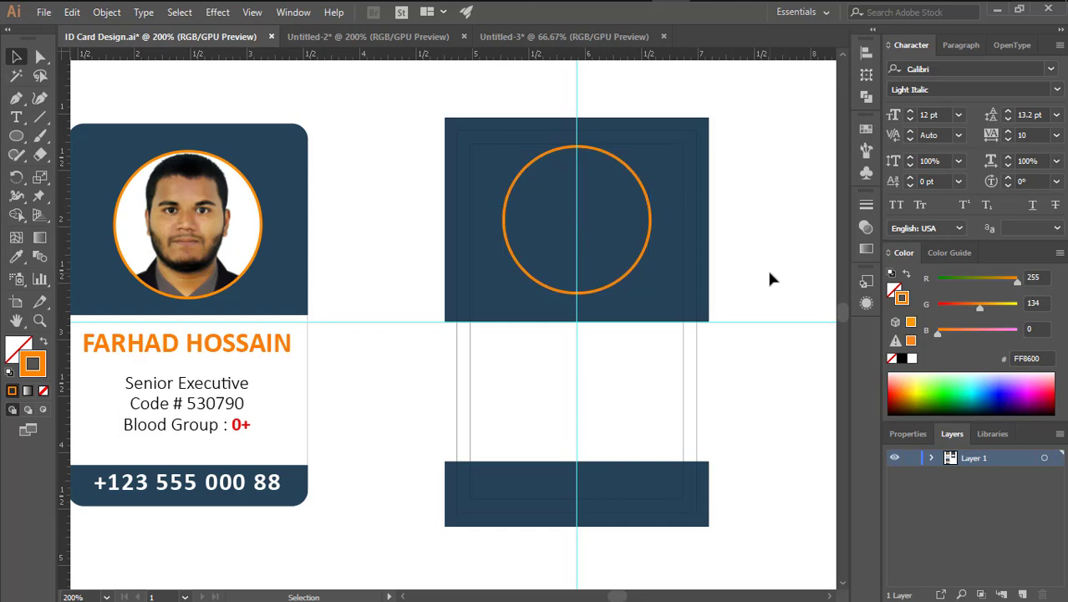
Copy the portrait photo from Untitled-2 and paste it onto the back card's top navy panel in ID Card Design
left_click(387, 37)
left_click(373, 342)
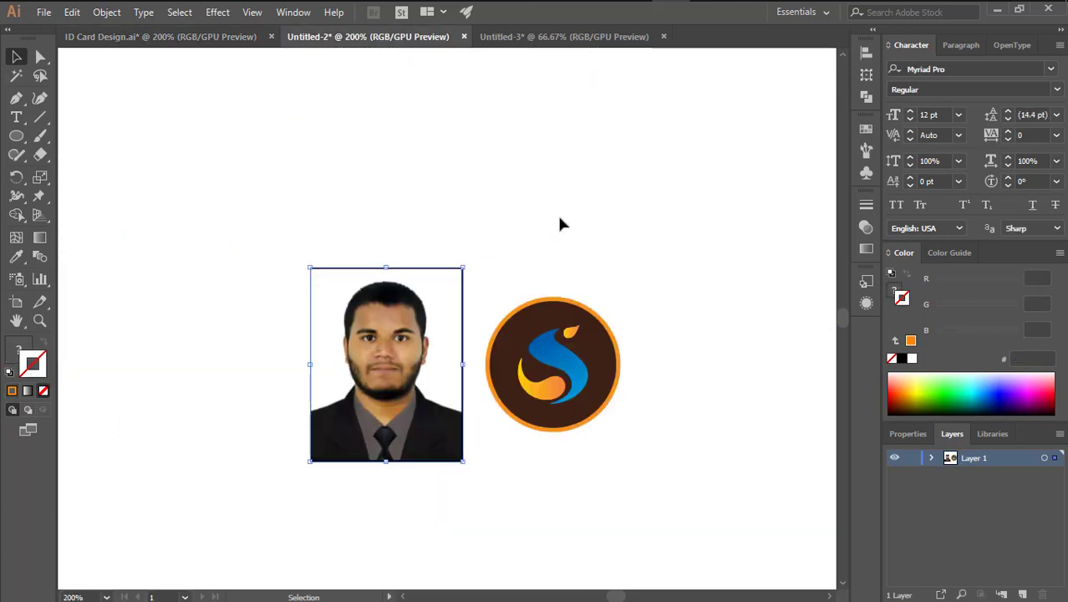
key("a")
key("v")
left_click(338, 97)
left_click(238, 38)
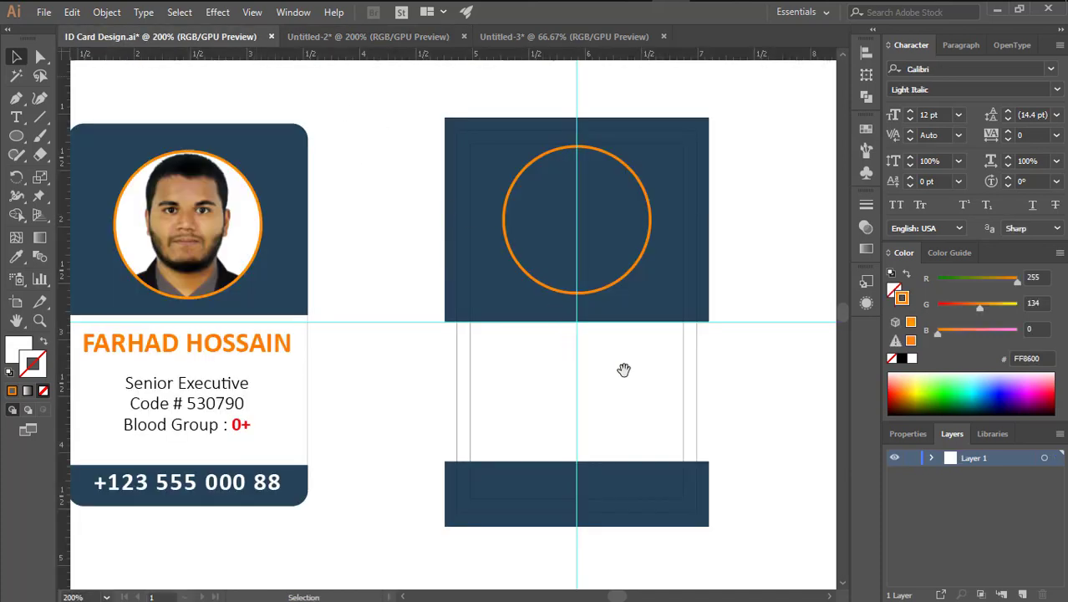
key("ctrl+v")
left_click_drag(445, 378, 513, 297)
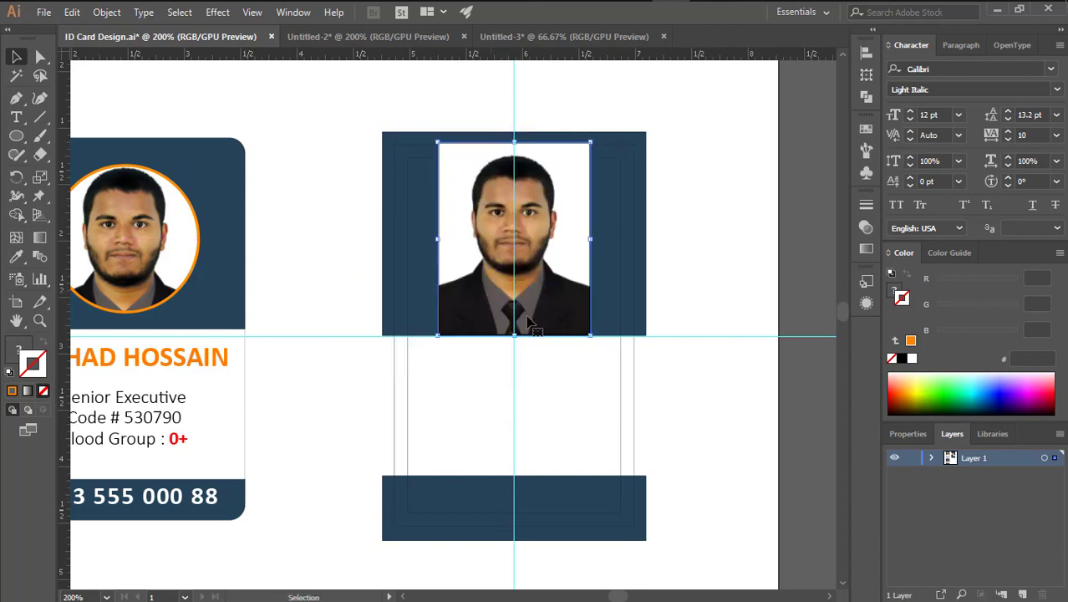
left_click(710, 269)
Bring the orange circle in front of the photo and nudge the photo to centre it behind
key("ctrl+plus")
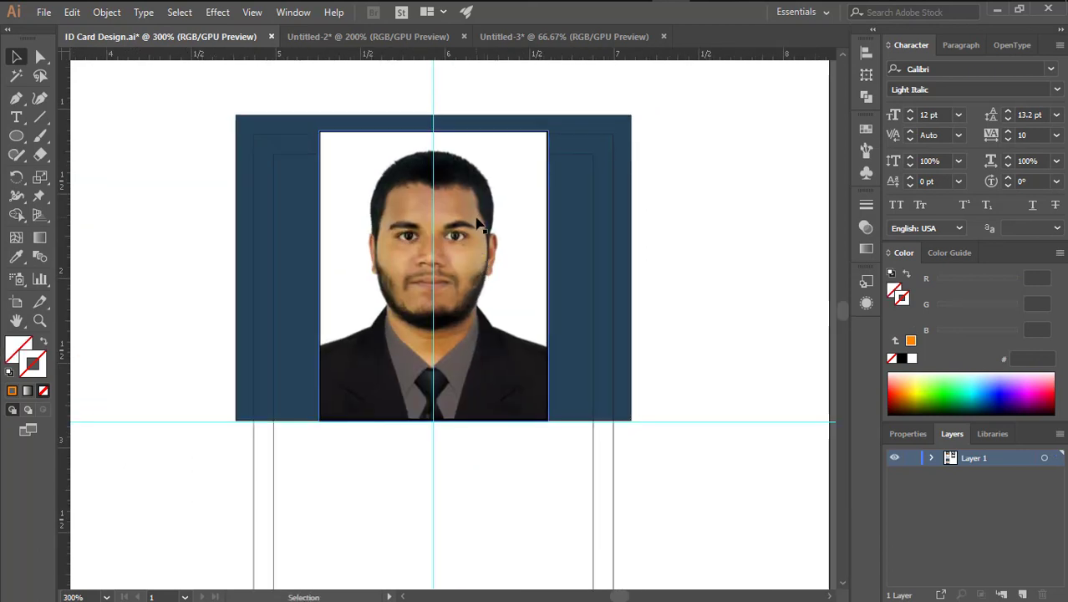
left_click_drag(478, 224, 722, 387)
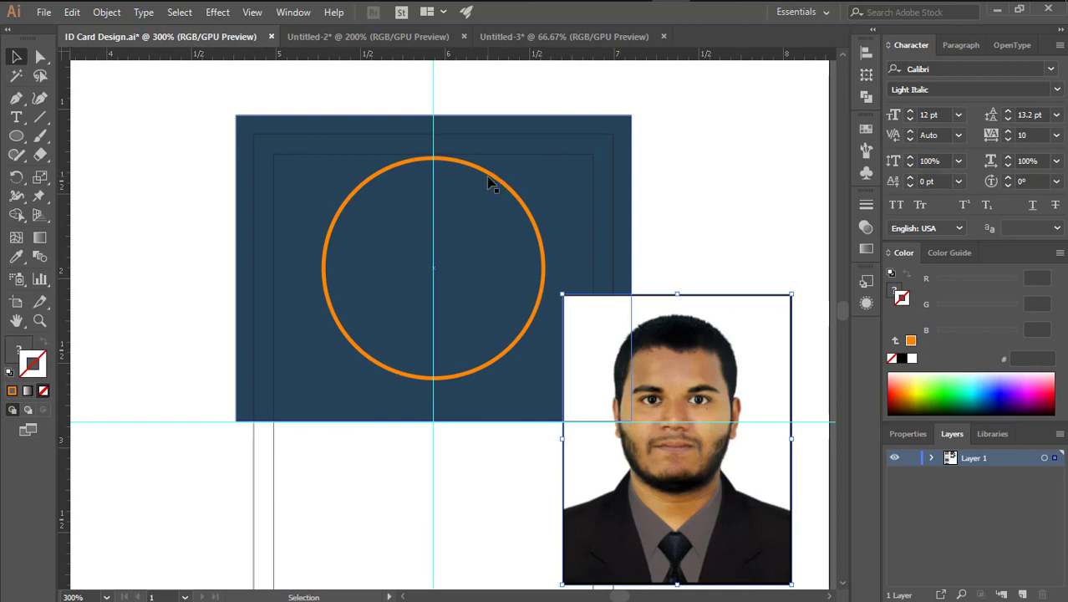
left_click(492, 174)
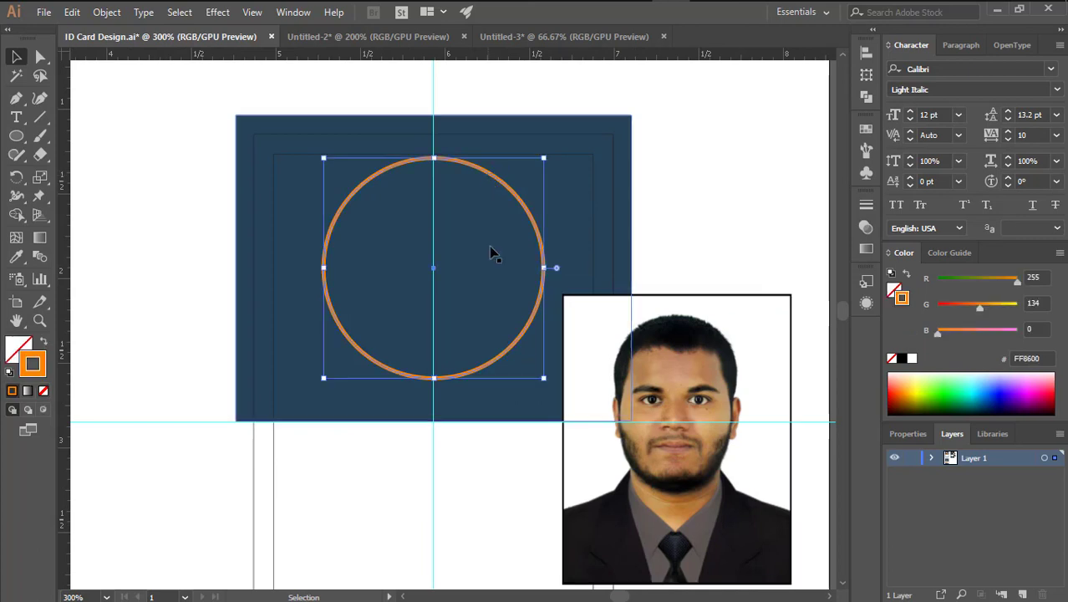
left_click(107, 12)
mouse_move(319, 41)
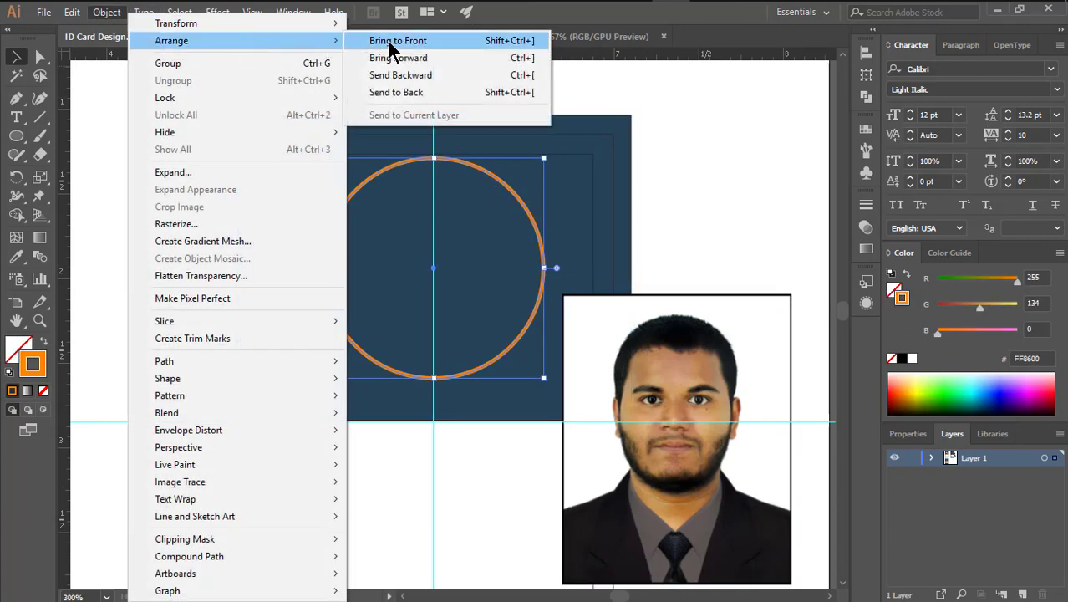
left_click(389, 40)
left_click_drag(690, 372, 450, 216)
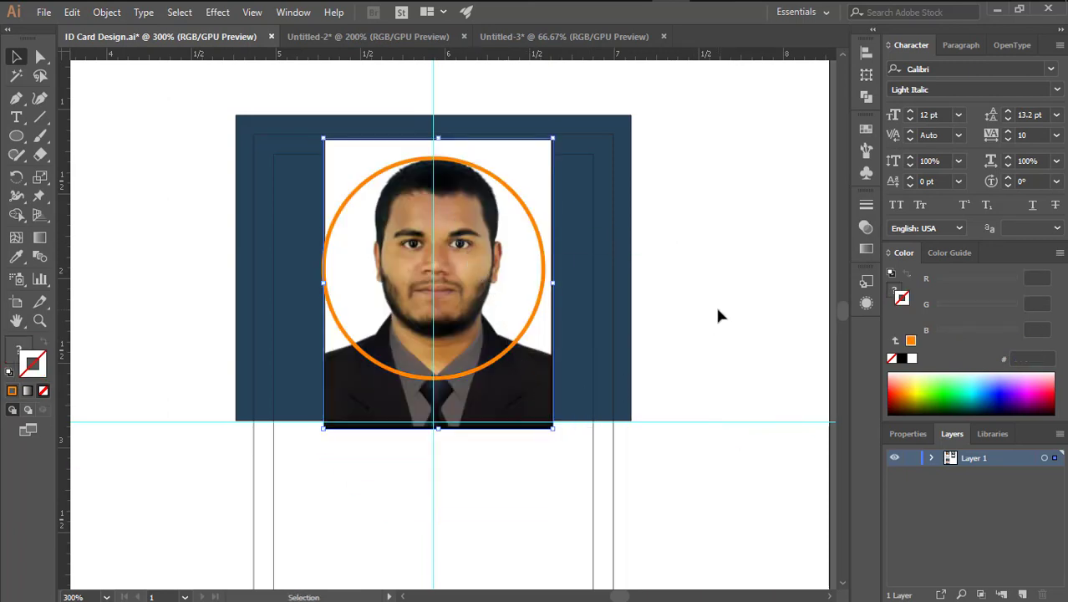
key("Down")
key("Down")
key("Down")
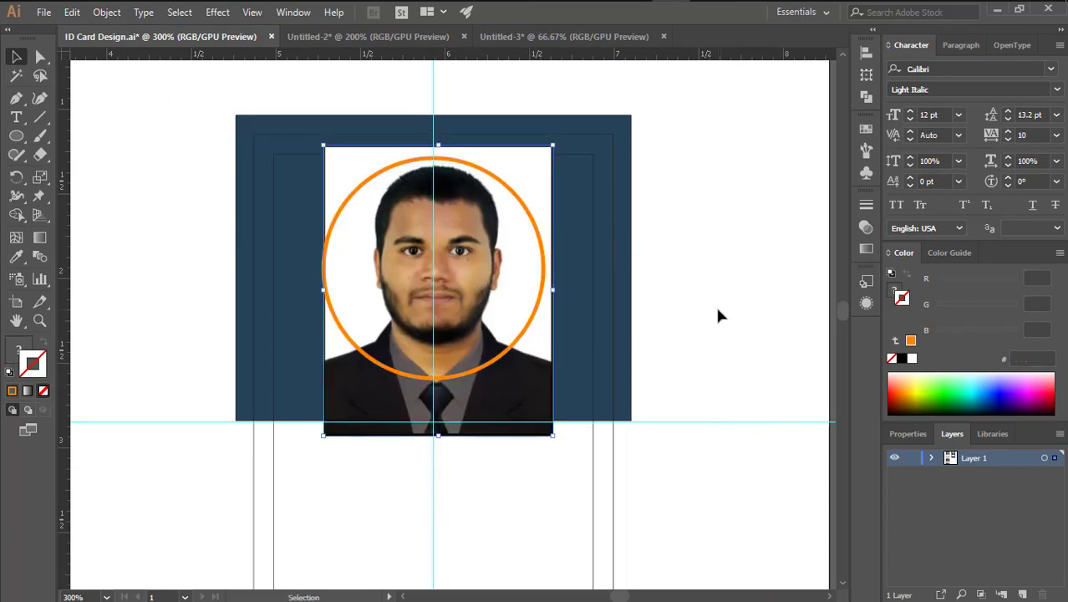
key("Left")
key("Left")
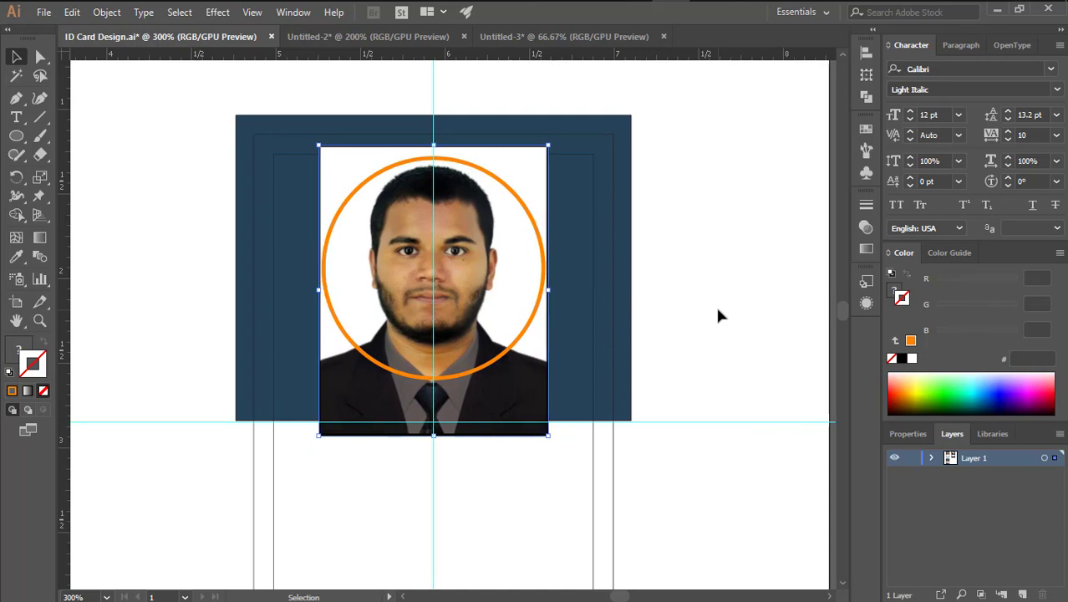
left_click(715, 315)
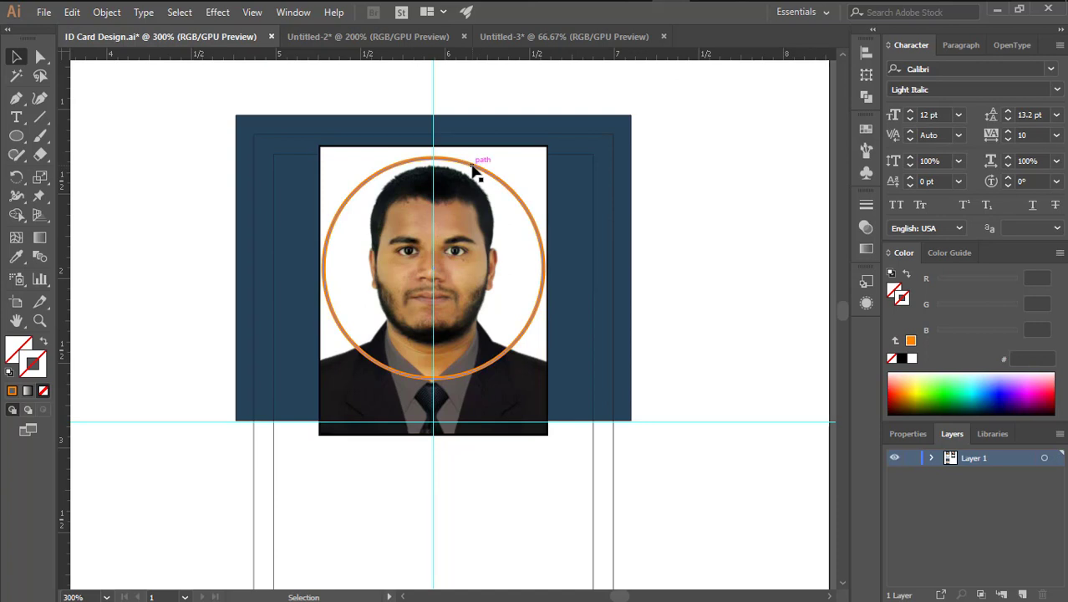
Select the orange circle and copy it
left_click(473, 169)
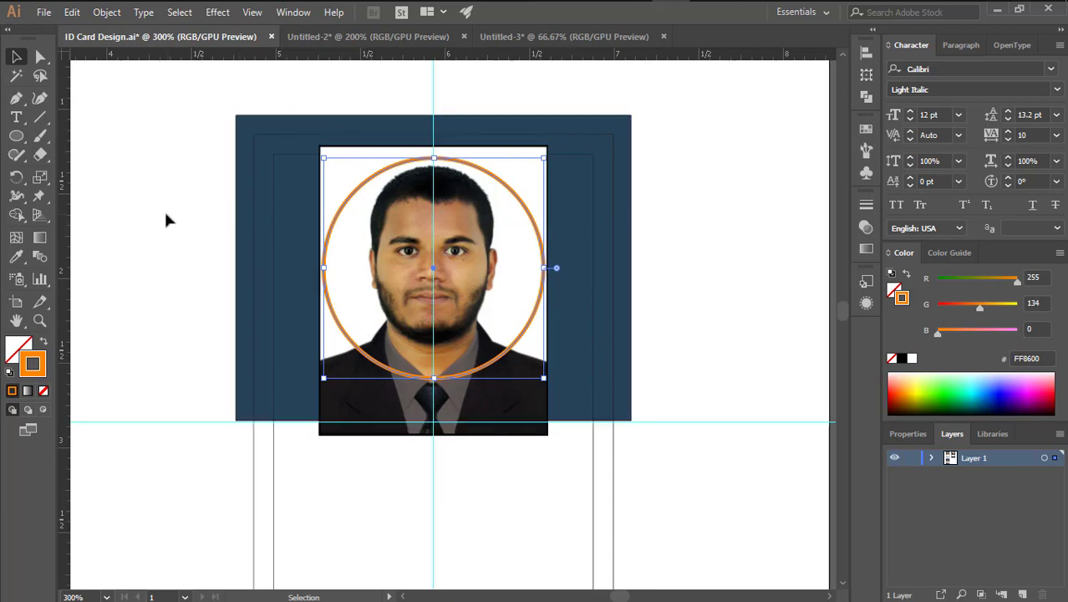
key("a")
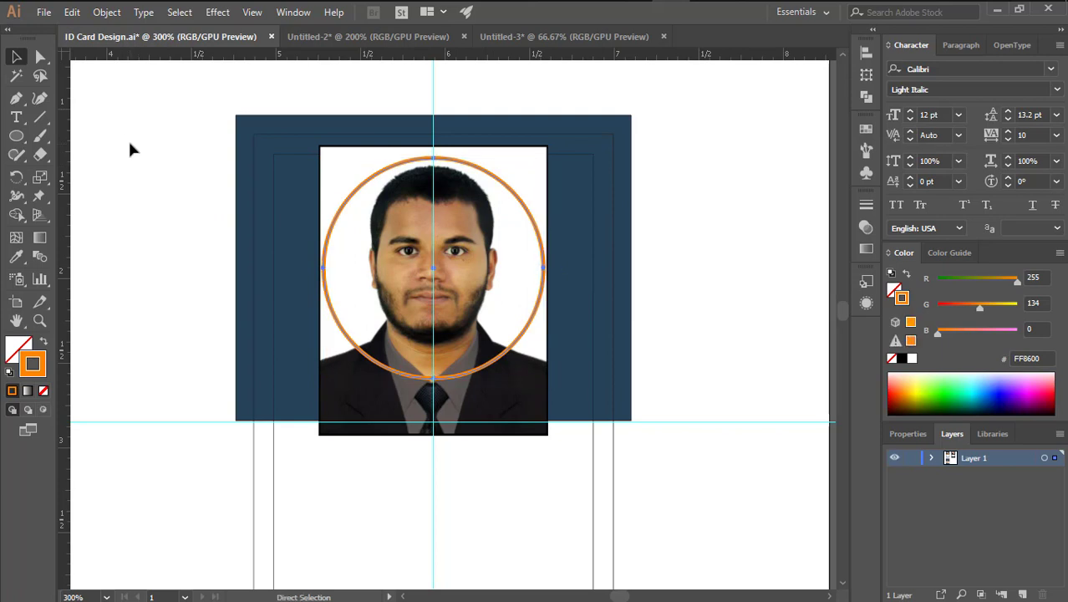
key("v")
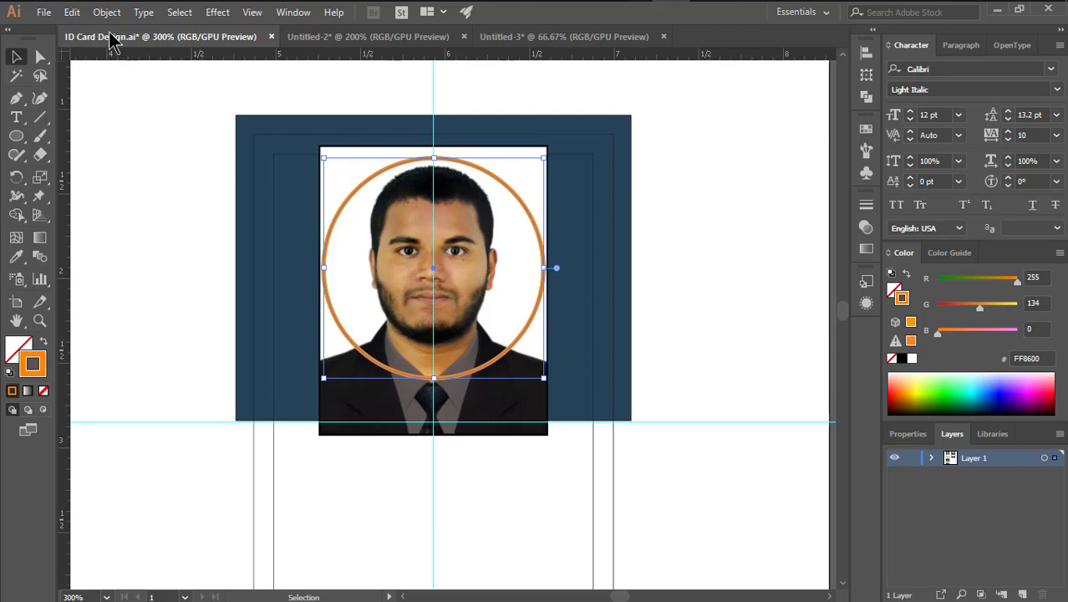
Paste the circle copy in front, select it with the photo, and make a clipping mask
left_click(72, 12)
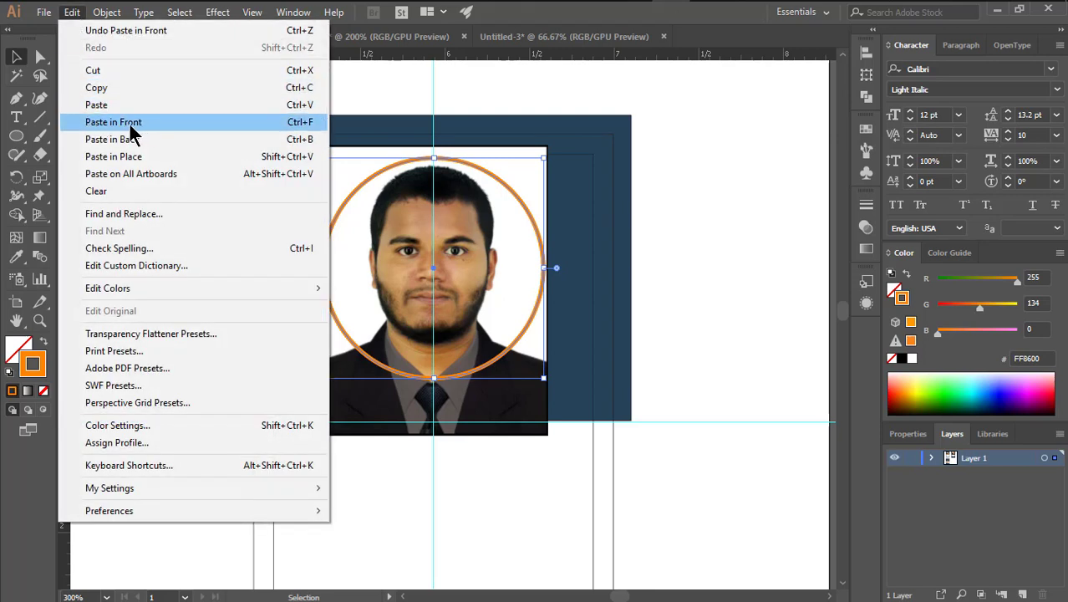
left_click(684, 247)
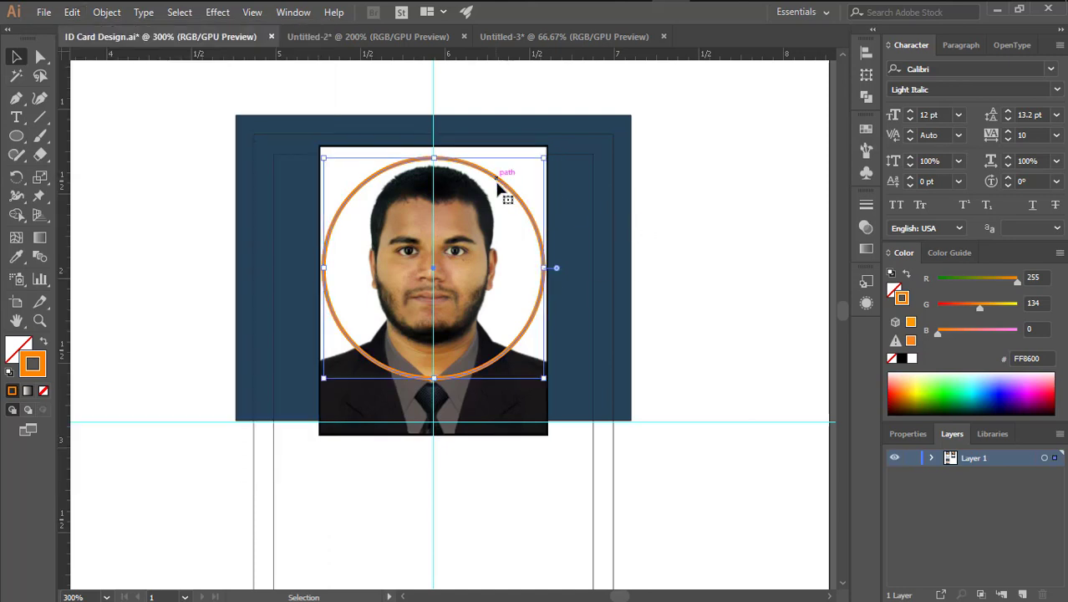
left_click(513, 413, "shift")
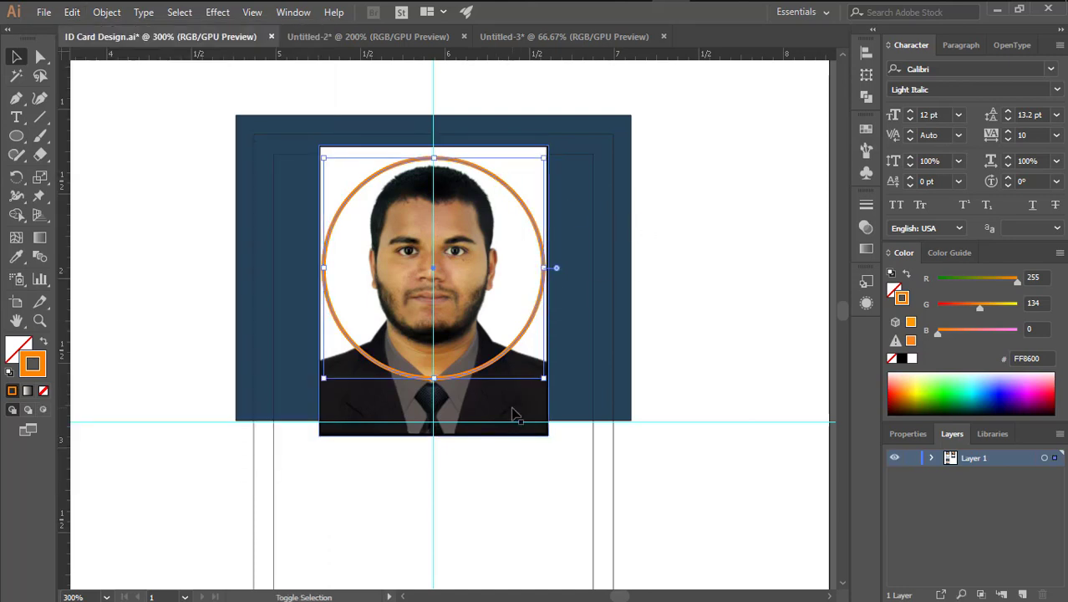
key("ctrl+g")
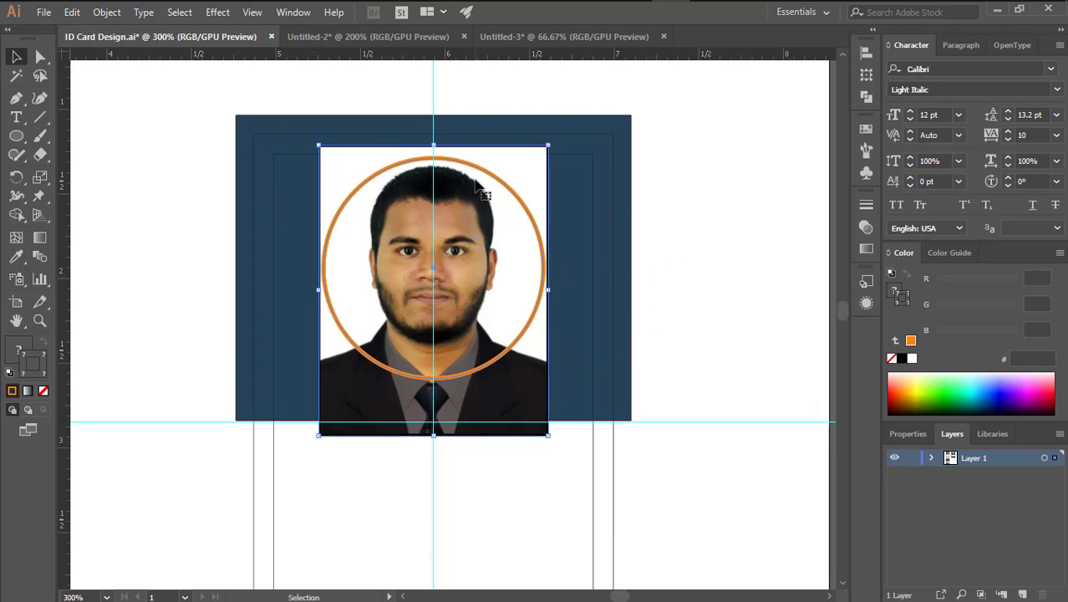
right_click(491, 224)
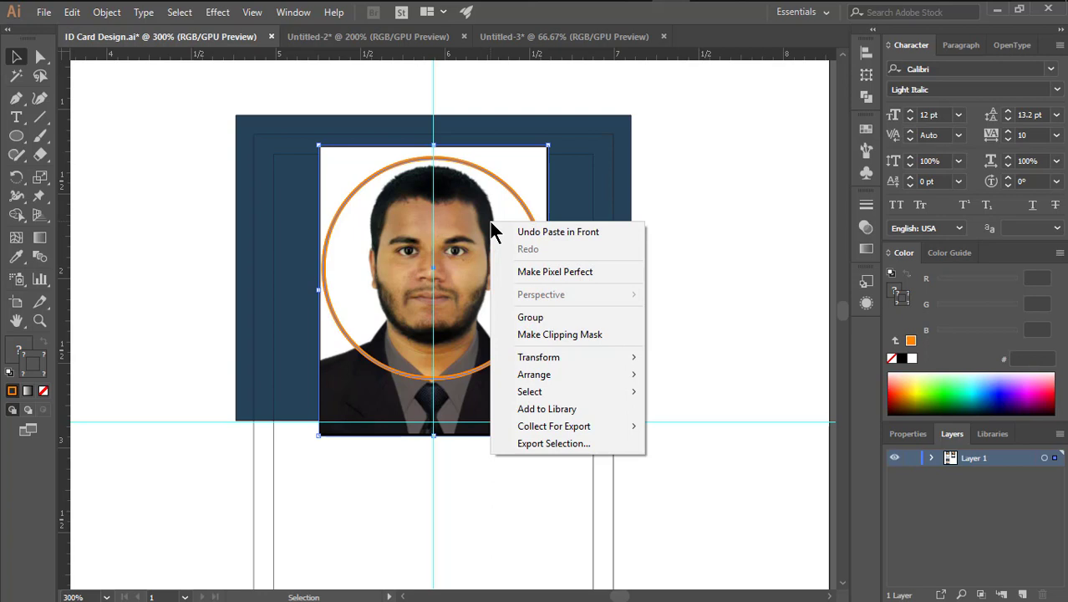
left_click(560, 343)
left_click(712, 248)
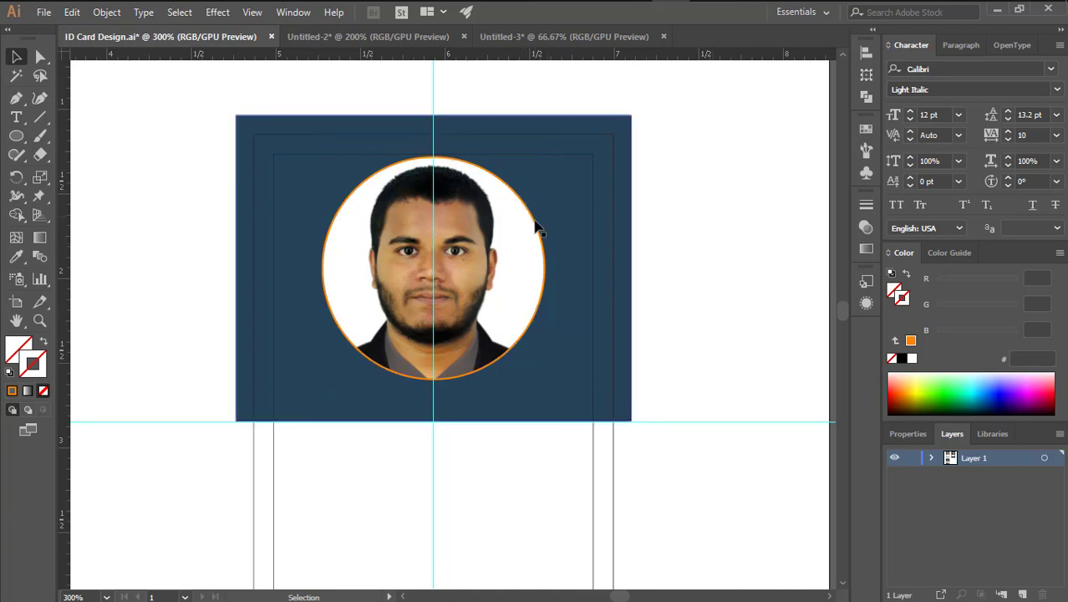
Try sending the circular photo to the back, then undo it
left_click(475, 264)
left_click(109, 13)
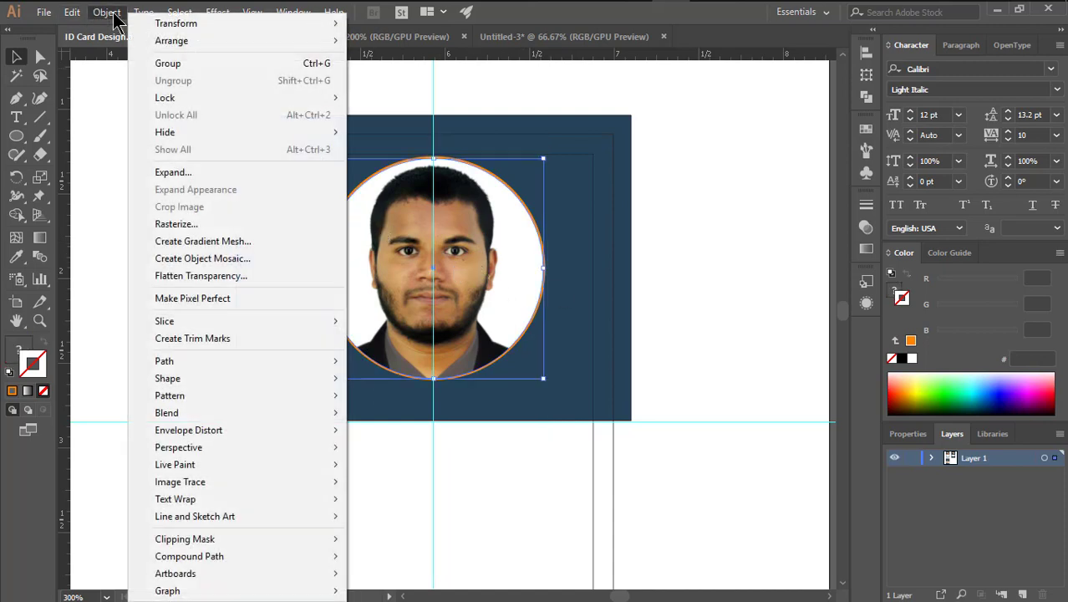
mouse_move(274, 40)
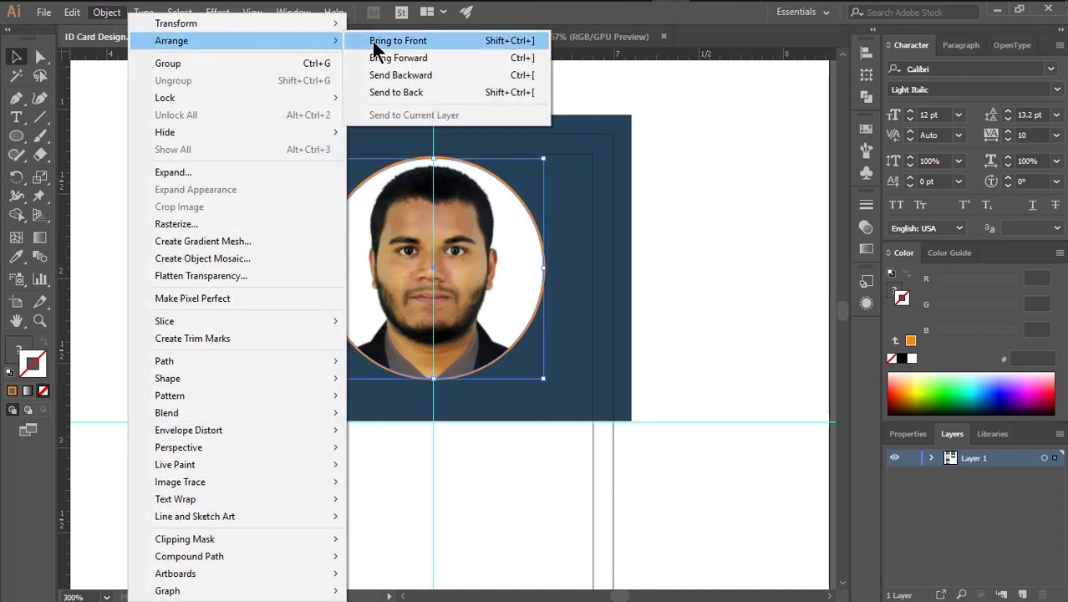
left_click(408, 91)
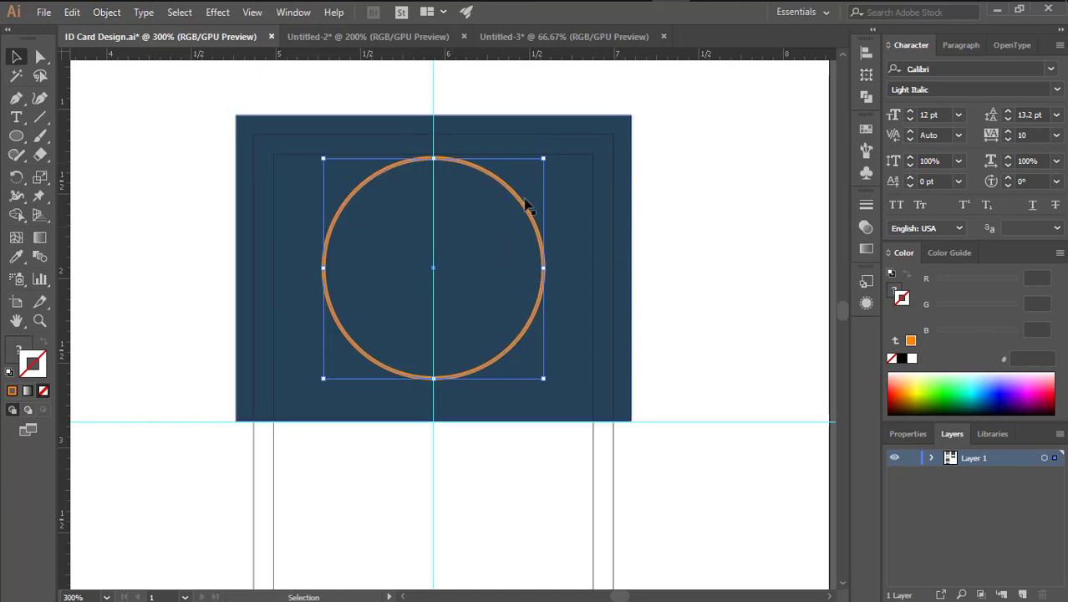
key("ctrl+z")
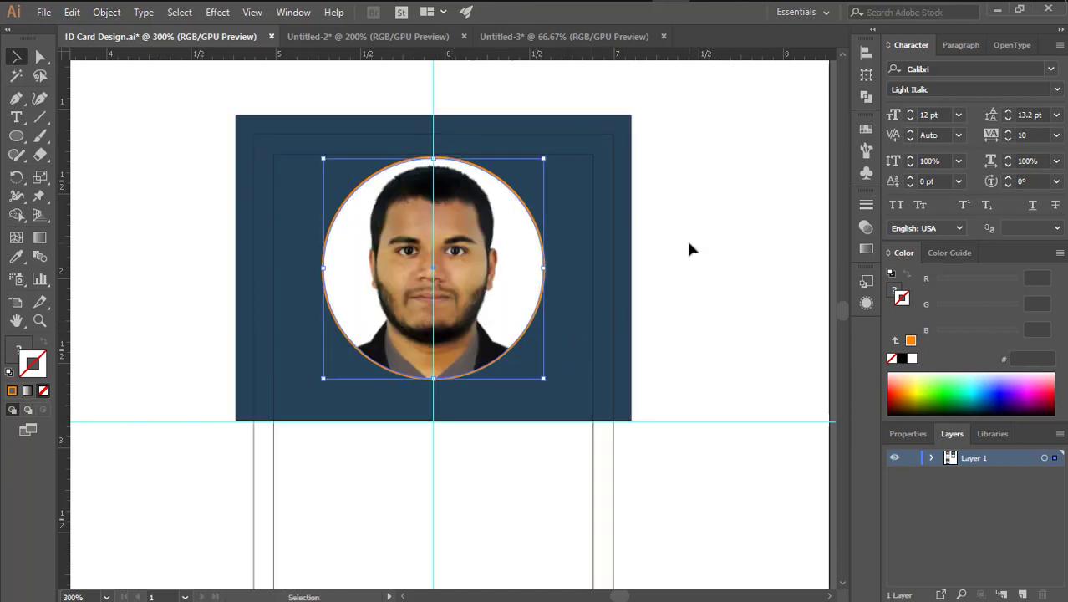
left_click(689, 249)
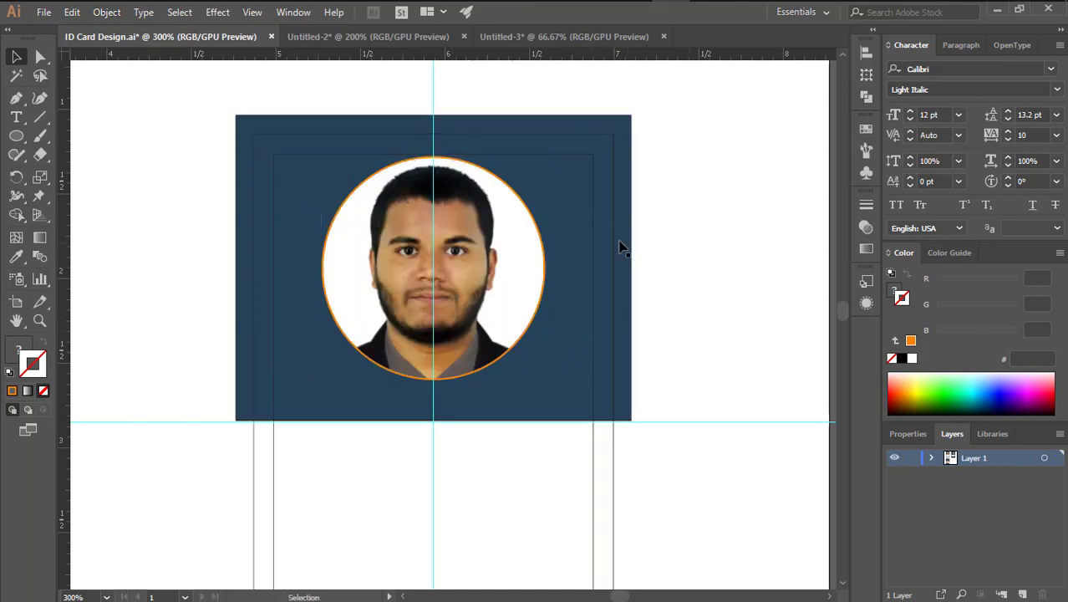
left_click(527, 209)
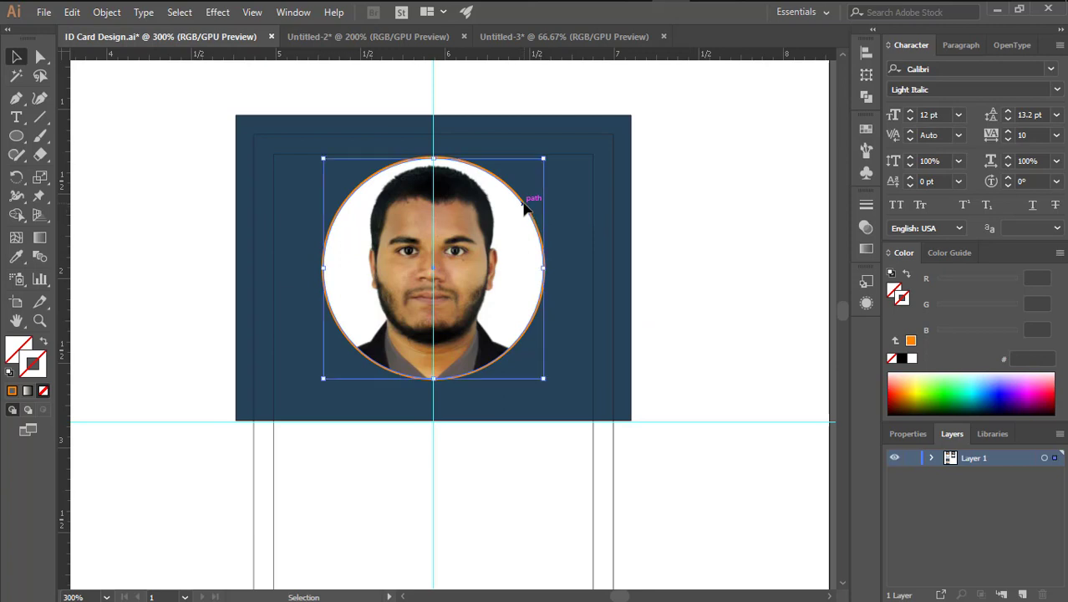
left_click(683, 277)
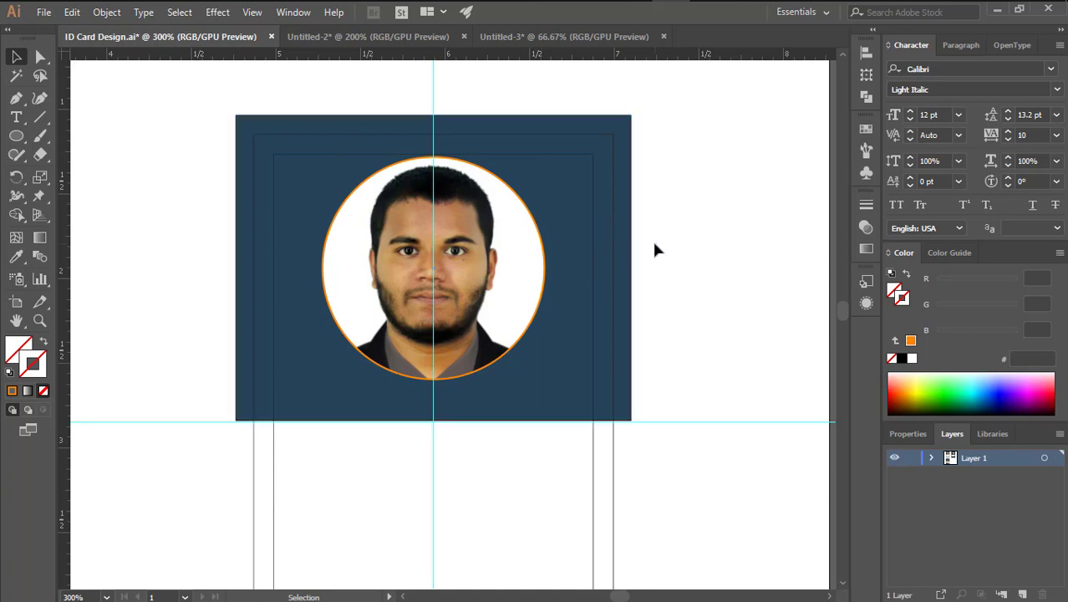
Select the circle's path in Outline view and bring the orange ring to the front
key("ctrl+y")
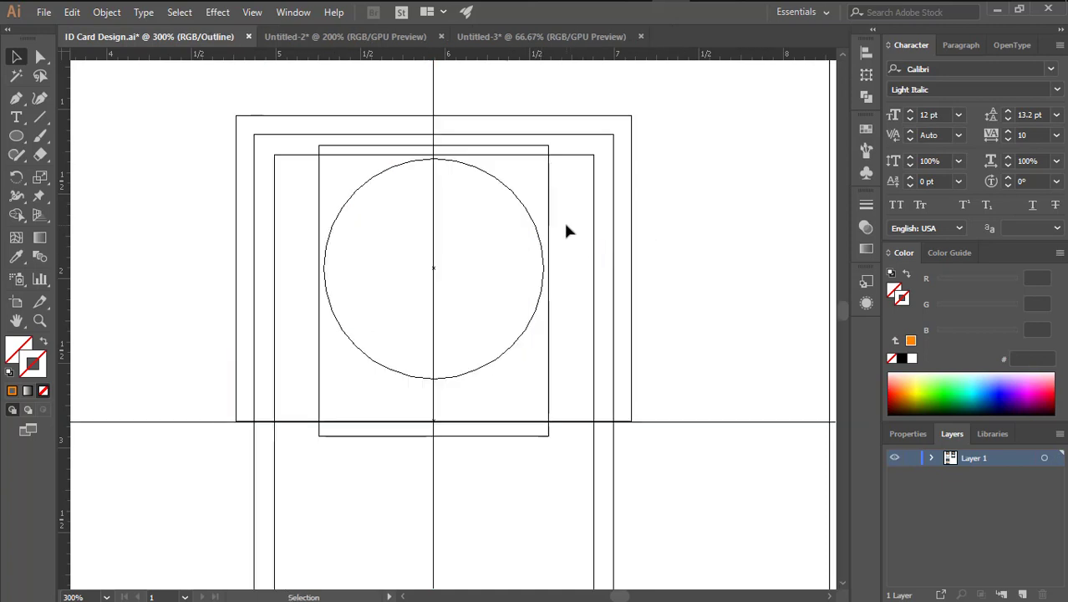
left_click_drag(566, 221, 511, 281)
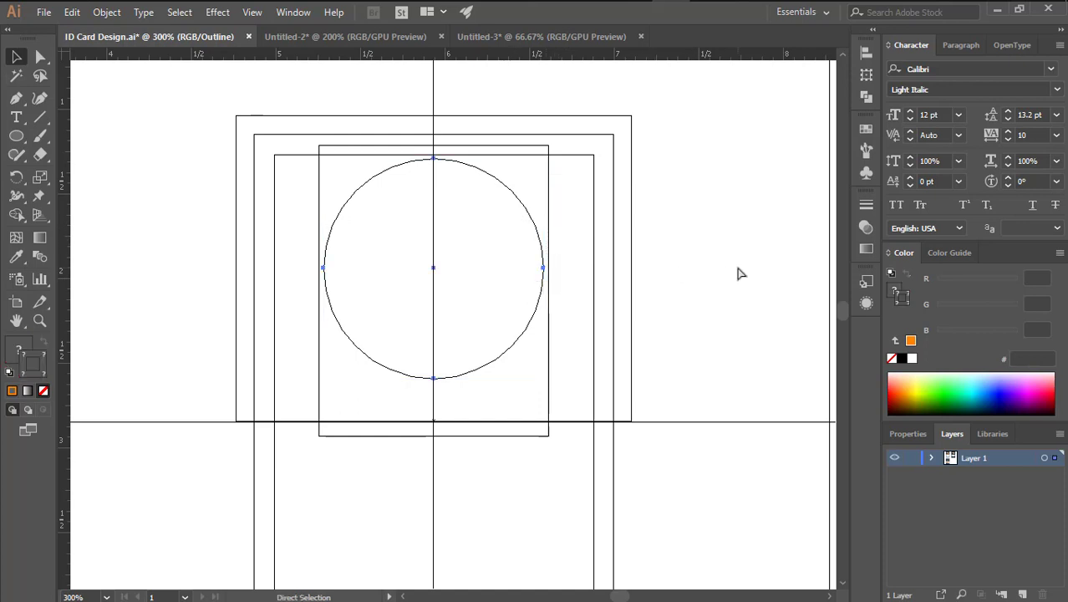
key("ctrl+y")
key("v")
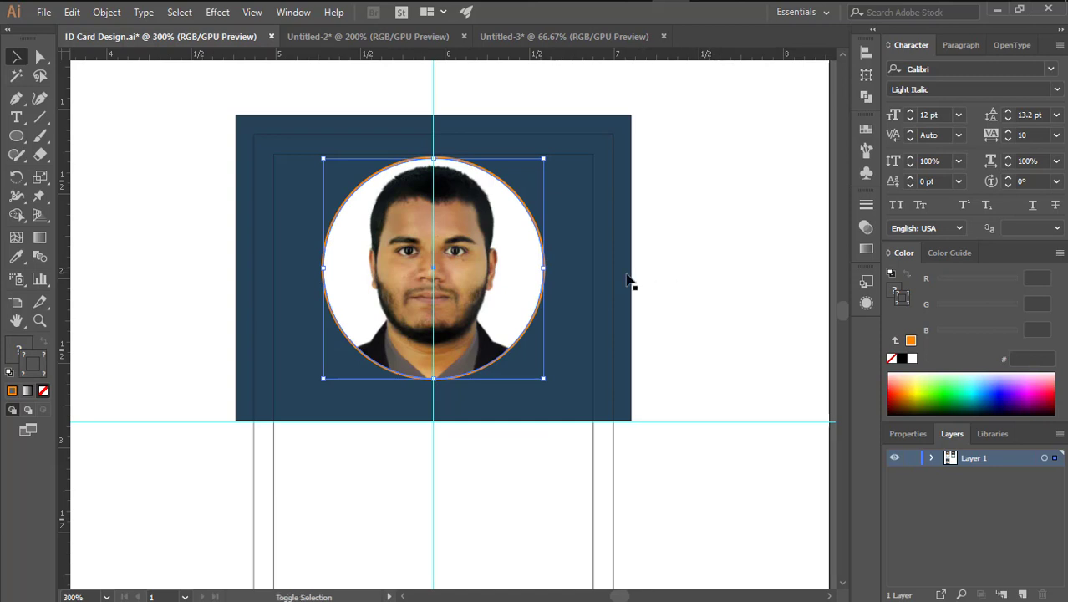
left_click(474, 264)
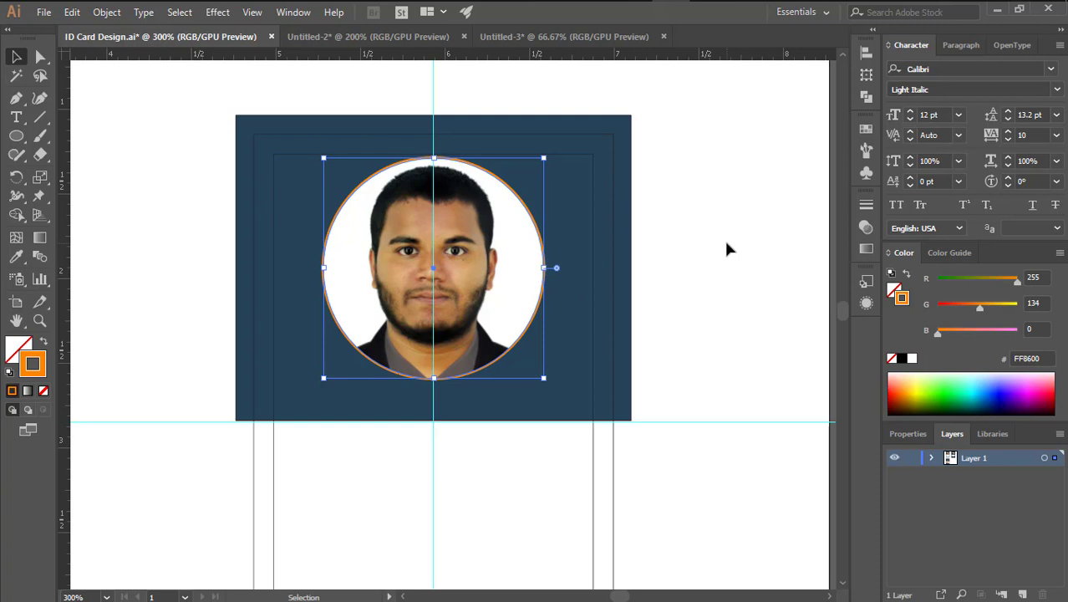
left_click(107, 12)
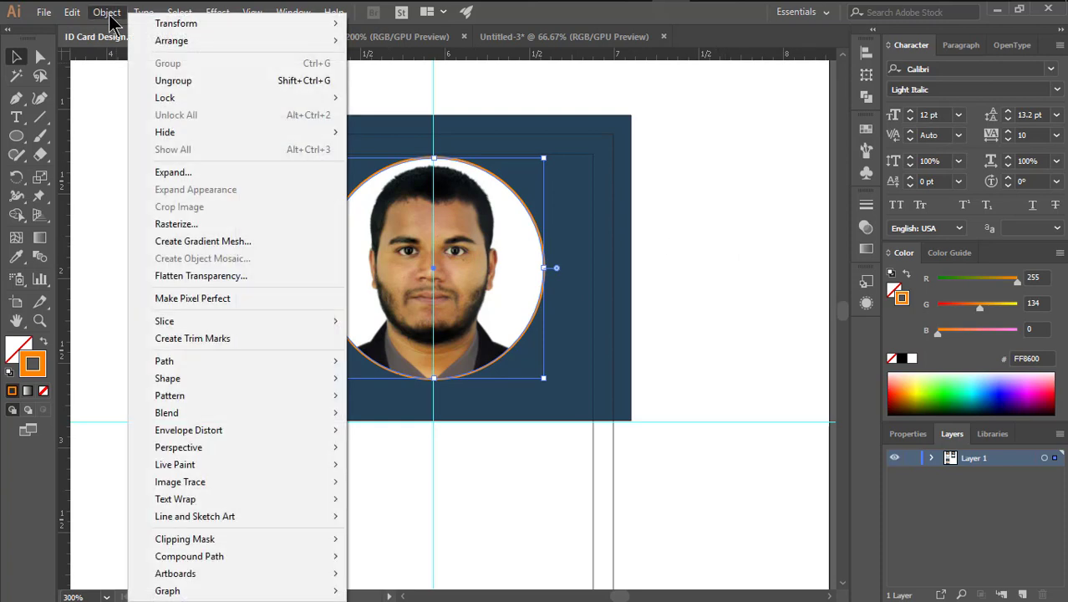
mouse_move(325, 42)
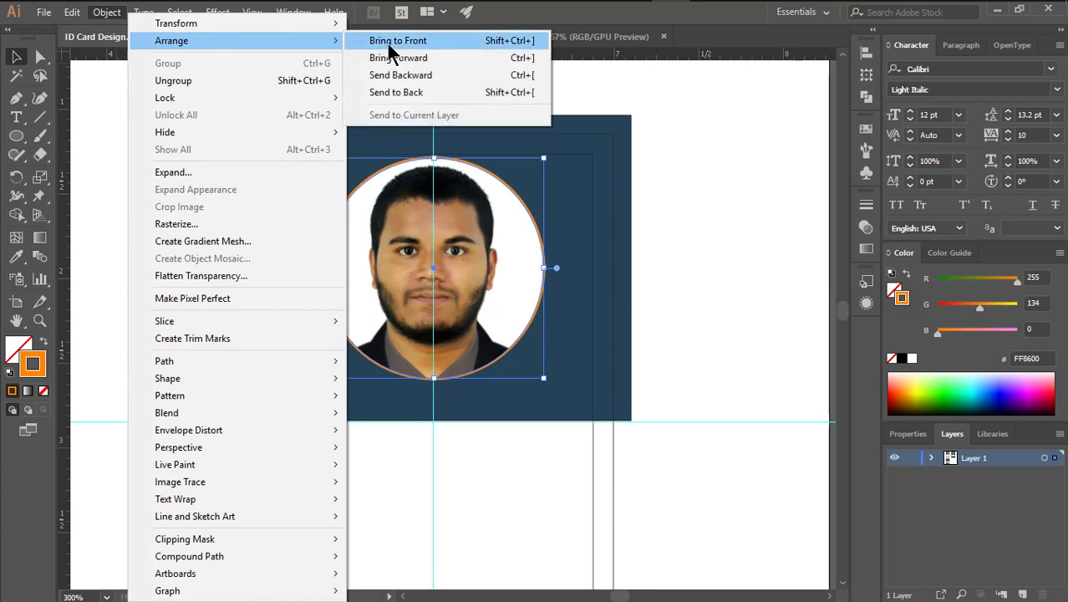
left_click(387, 44)
left_click(716, 259)
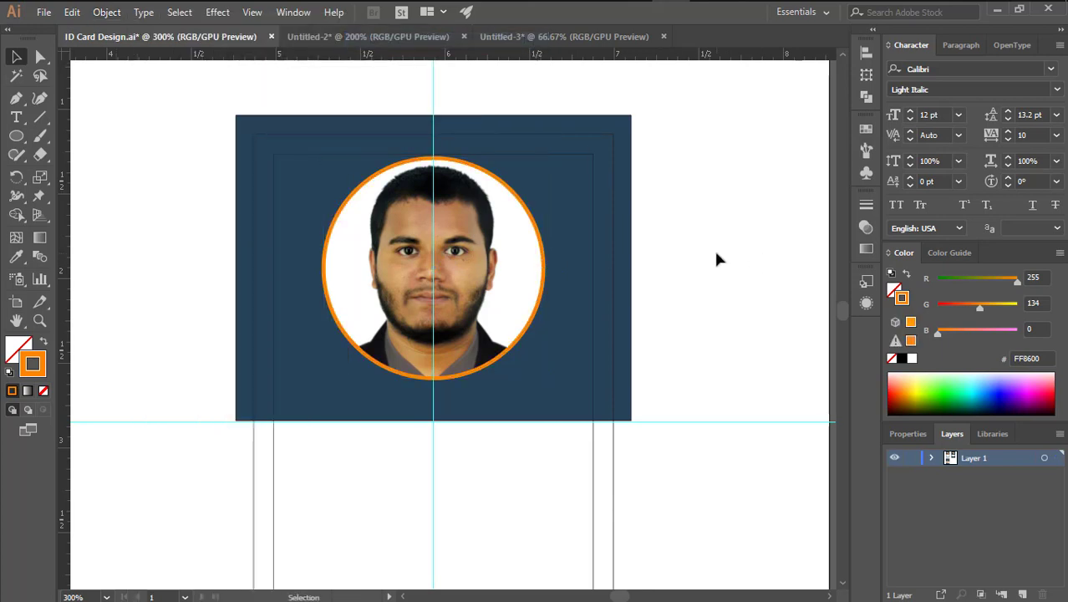
Centre both cards in view and set the Type tool's font style to Bold
left_click_drag(631, 318, 687, 274)
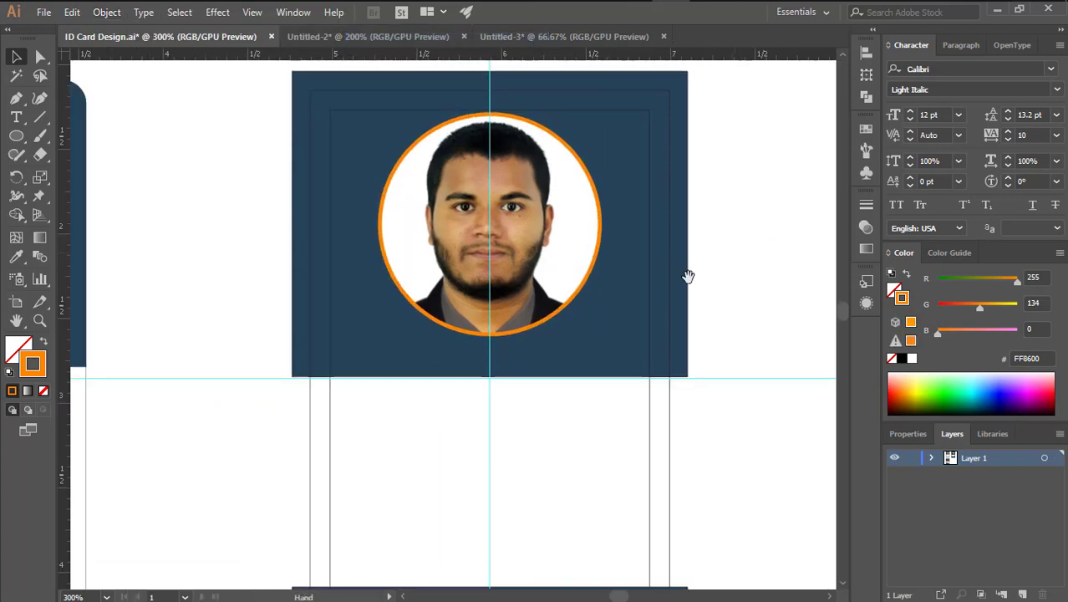
scroll(525, 352, "down", 3)
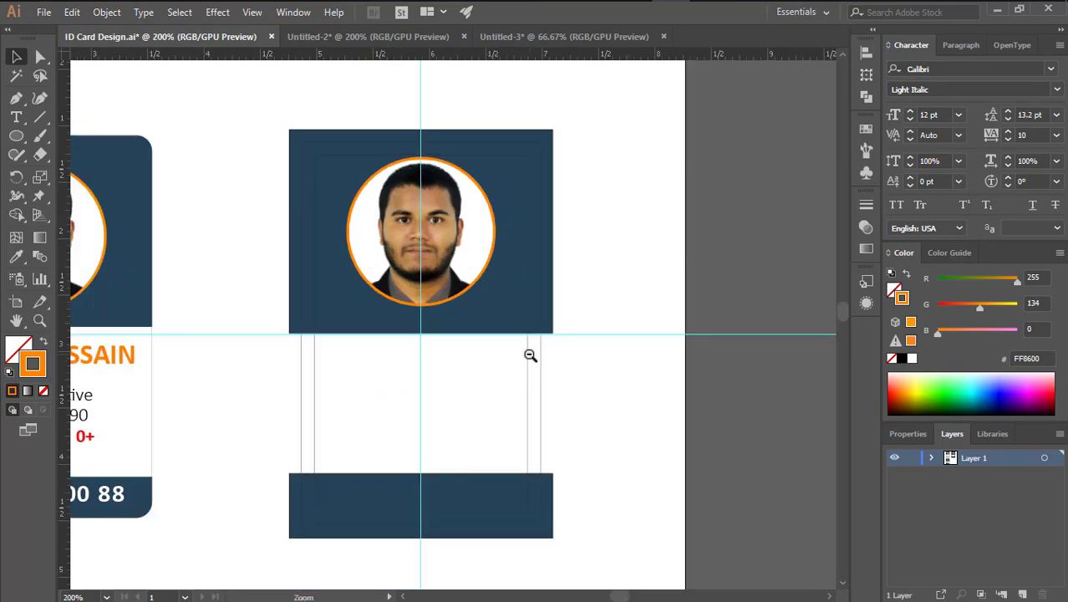
left_click_drag(557, 367, 527, 356)
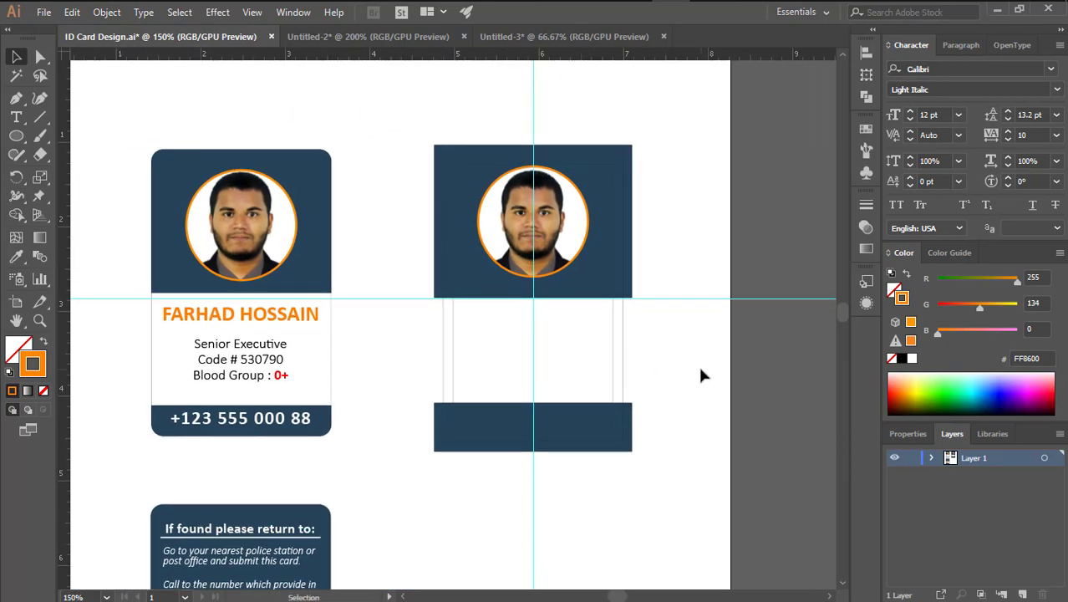
key("t")
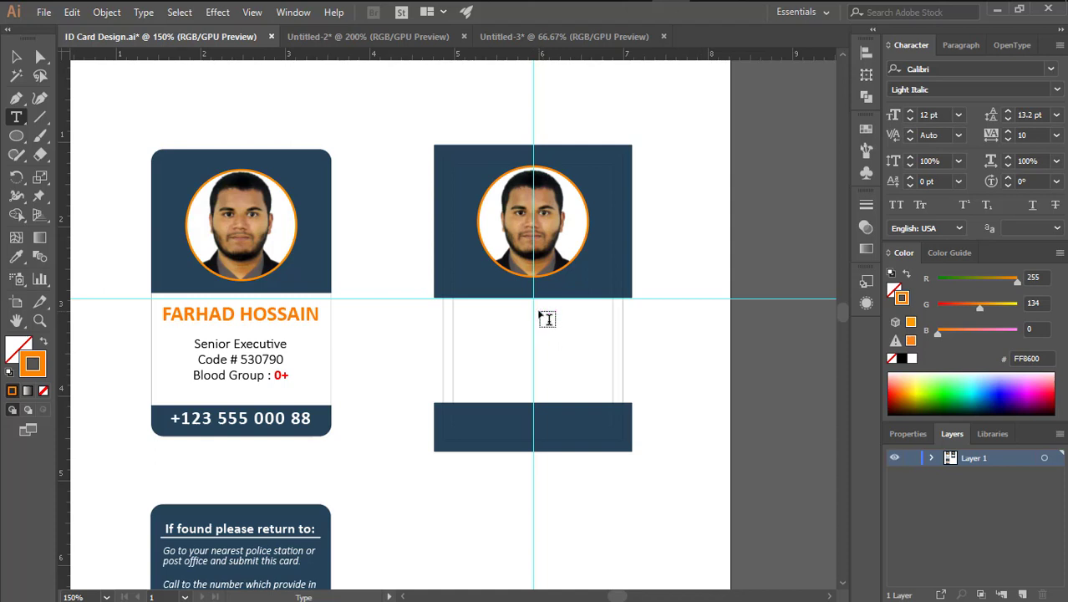
left_click(245, 367, "ctrl")
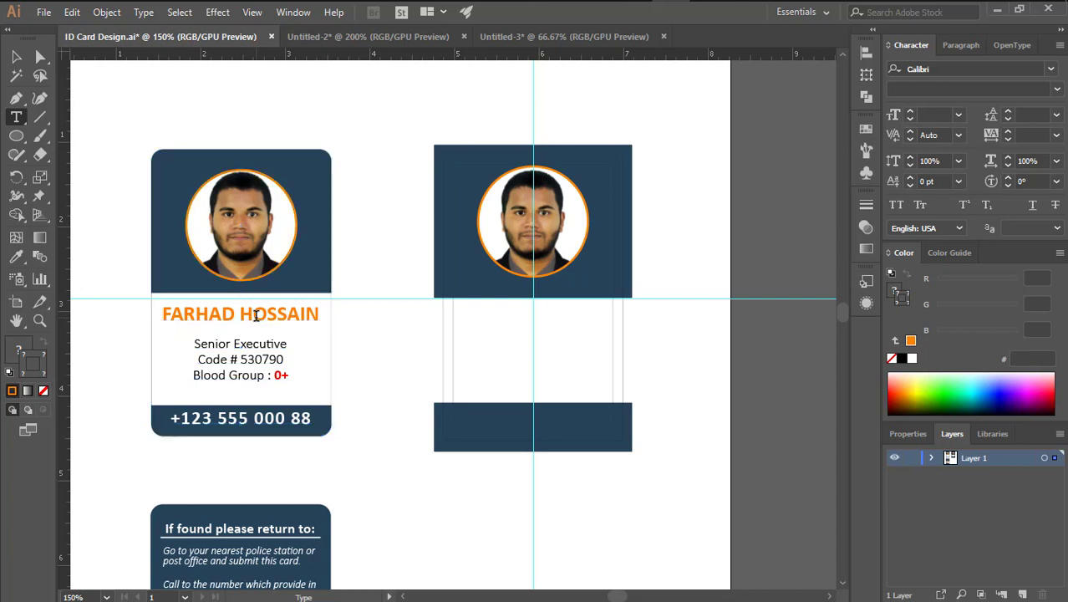
left_click(367, 351, "ctrl")
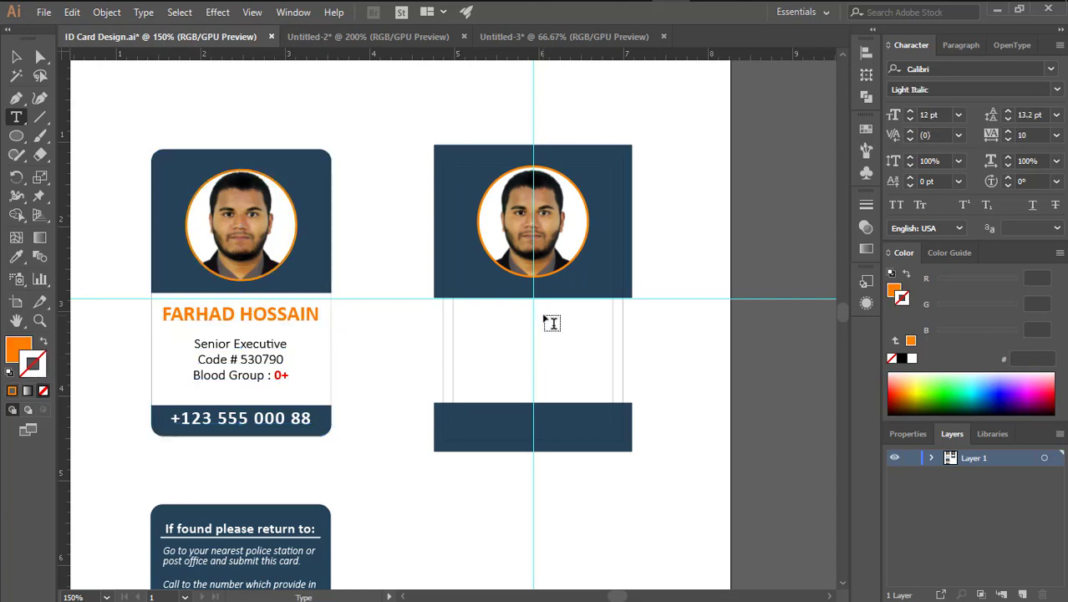
left_click(1057, 89)
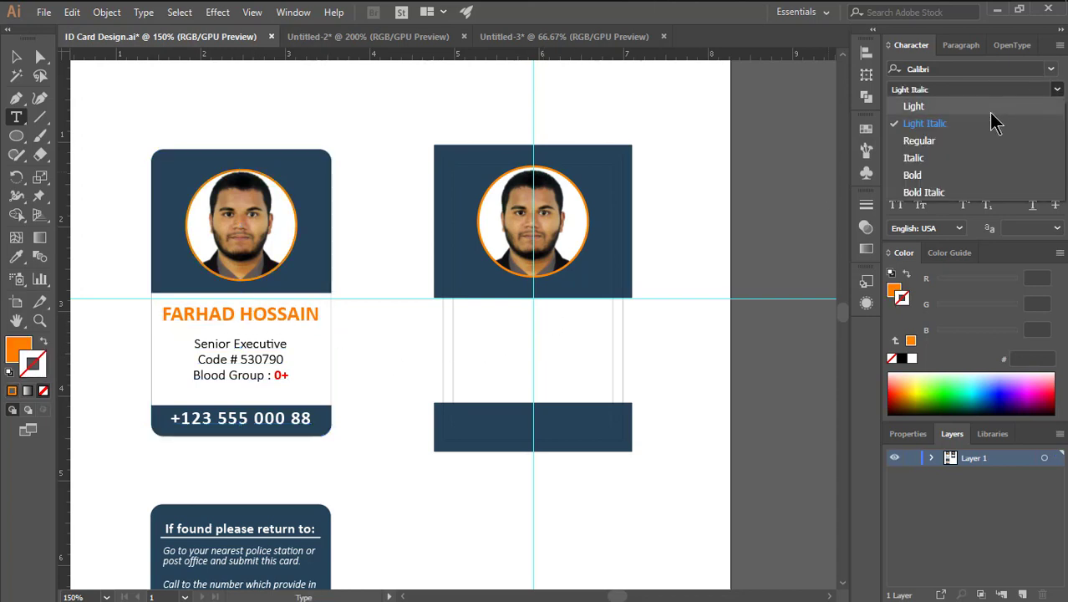
left_click(936, 171)
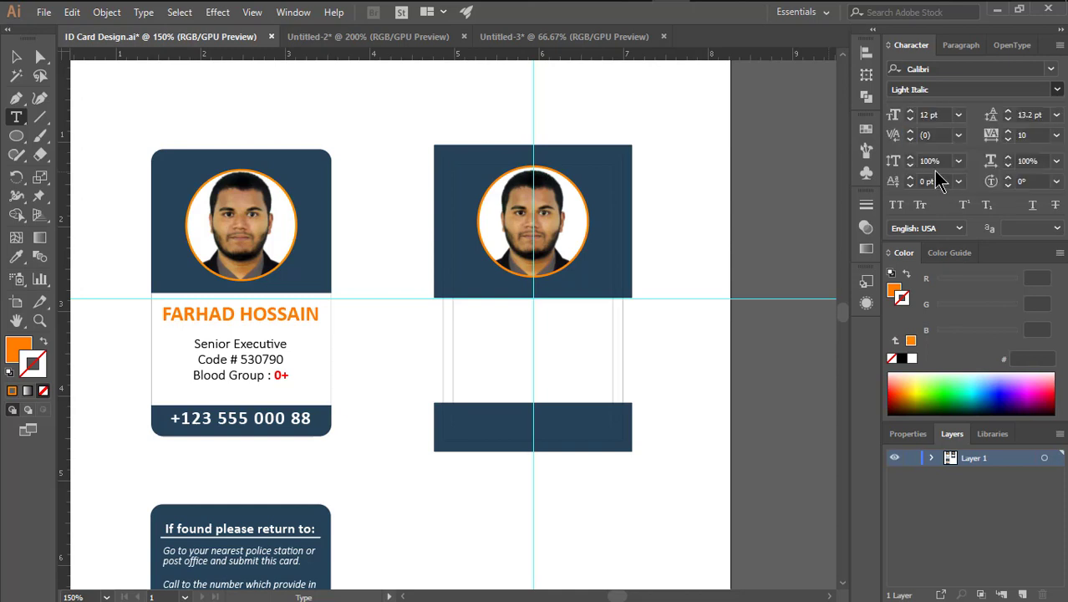
Type the cardholder's name on the back card and centre-align it
left_click(555, 332)
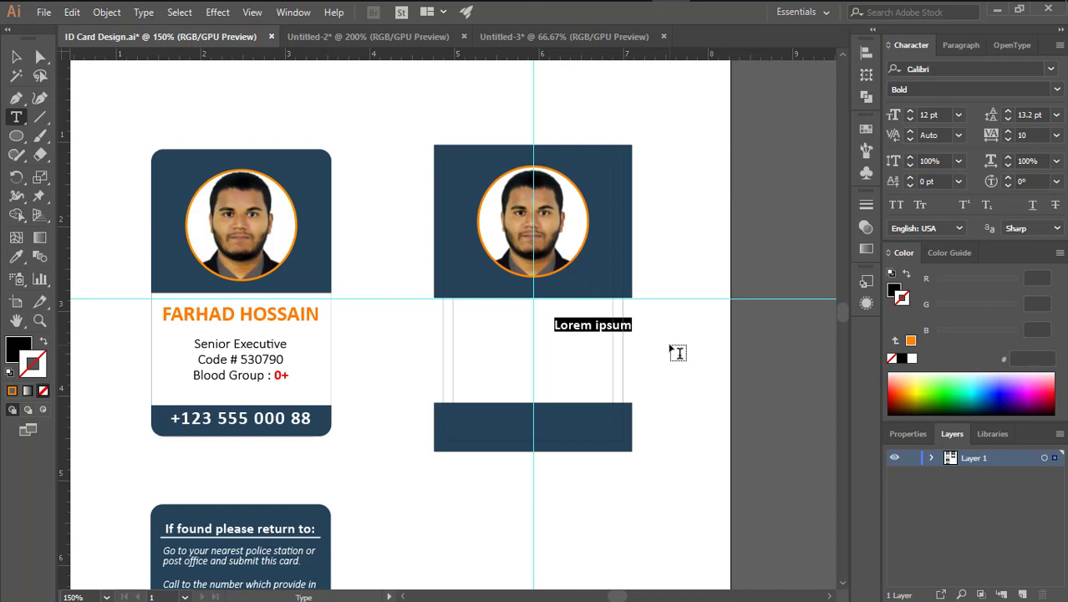
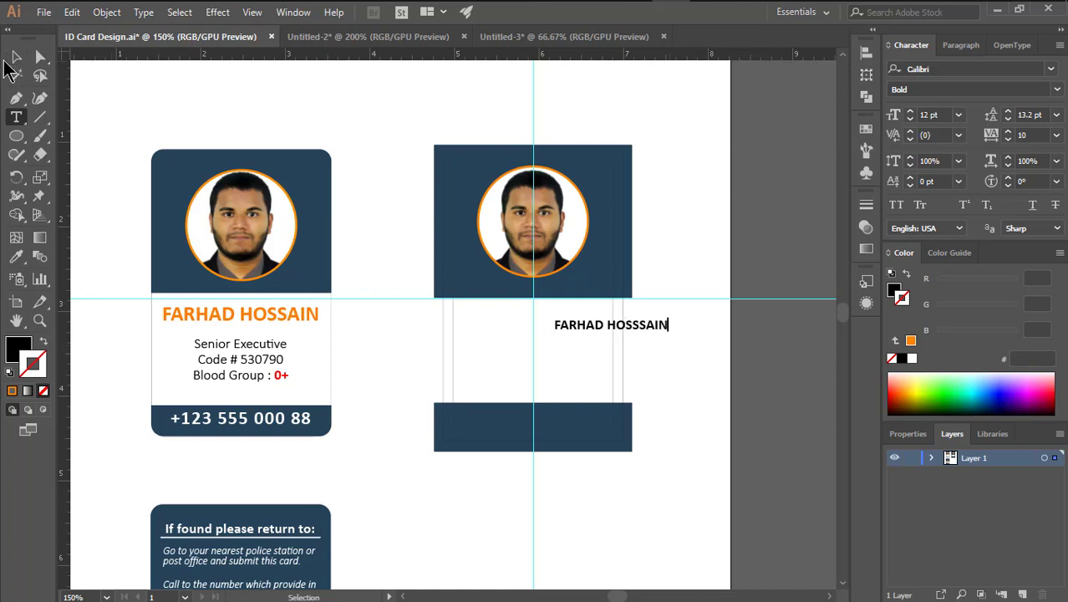
left_click(16, 56)
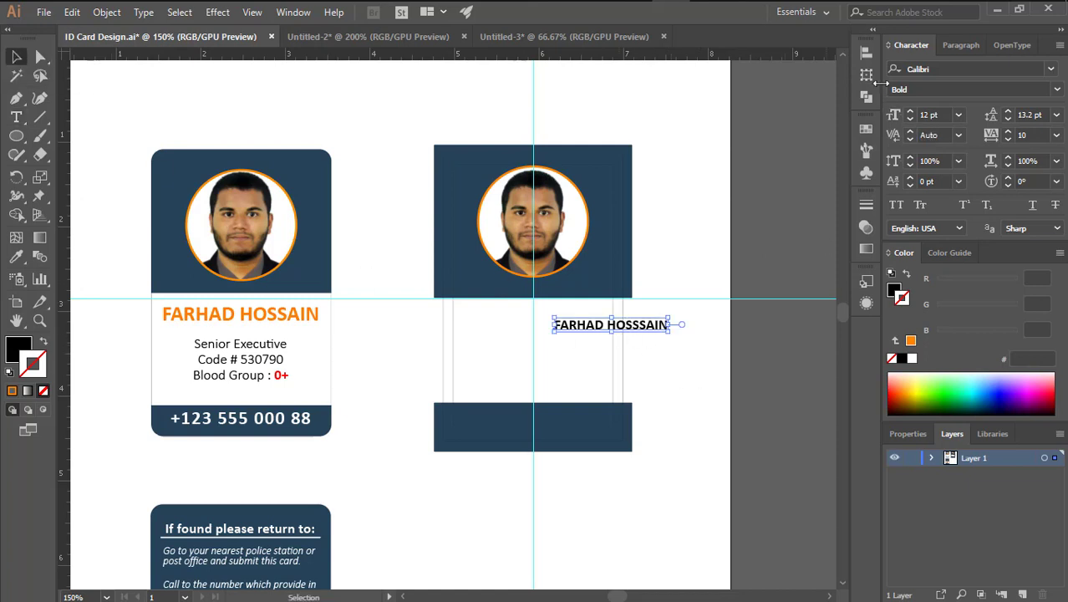
left_click(959, 47)
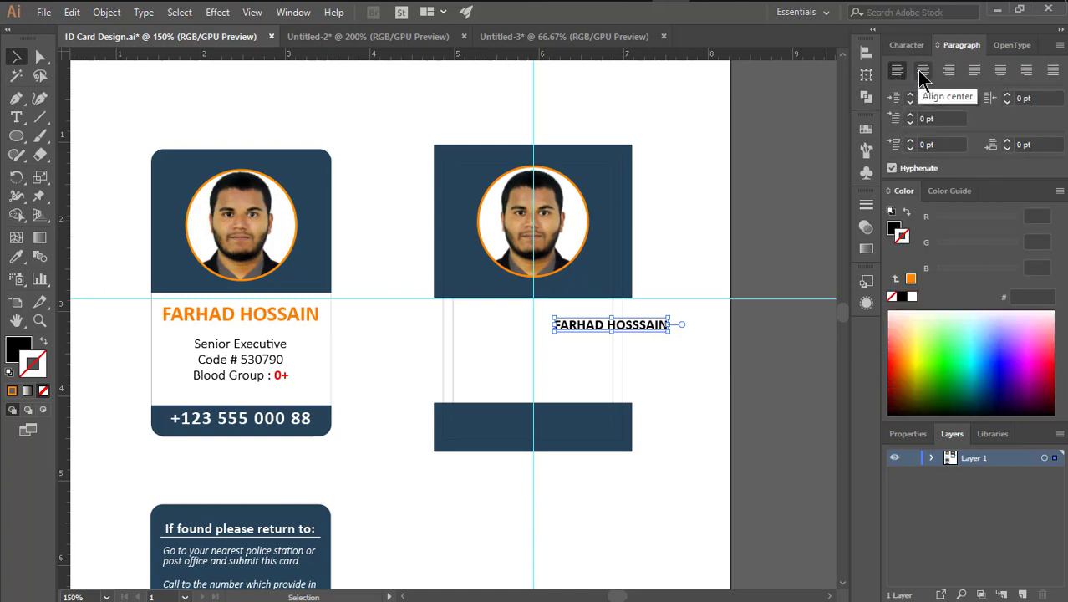
left_click(922, 71)
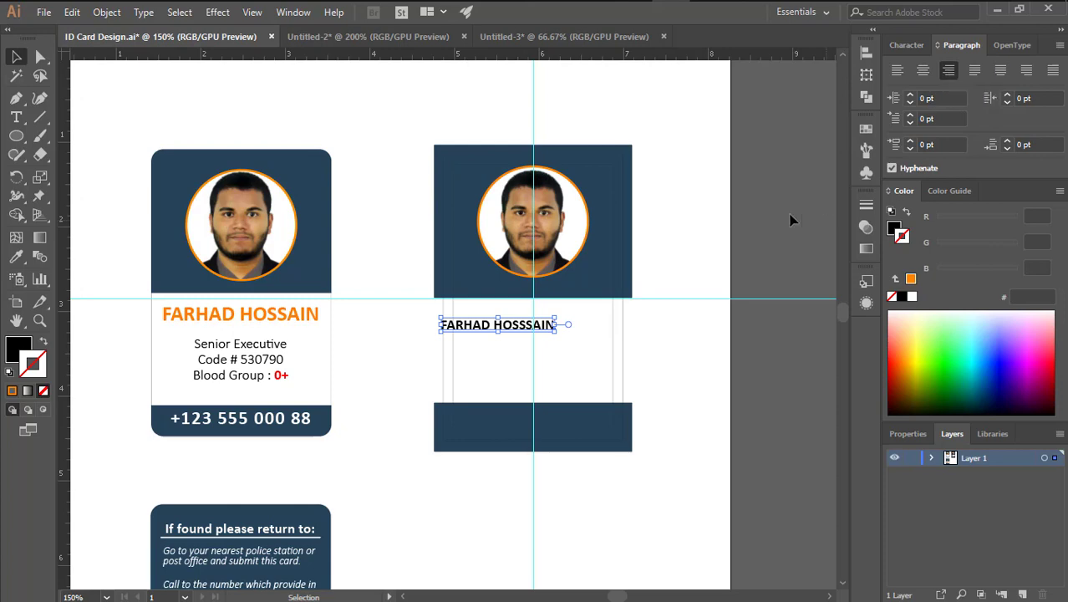
Narrow the name's horizontal scale and colour it orange #FF7C00
key("ctrl+plus")
key("ctrl+t")
left_click(1008, 165)
left_click(1008, 165)
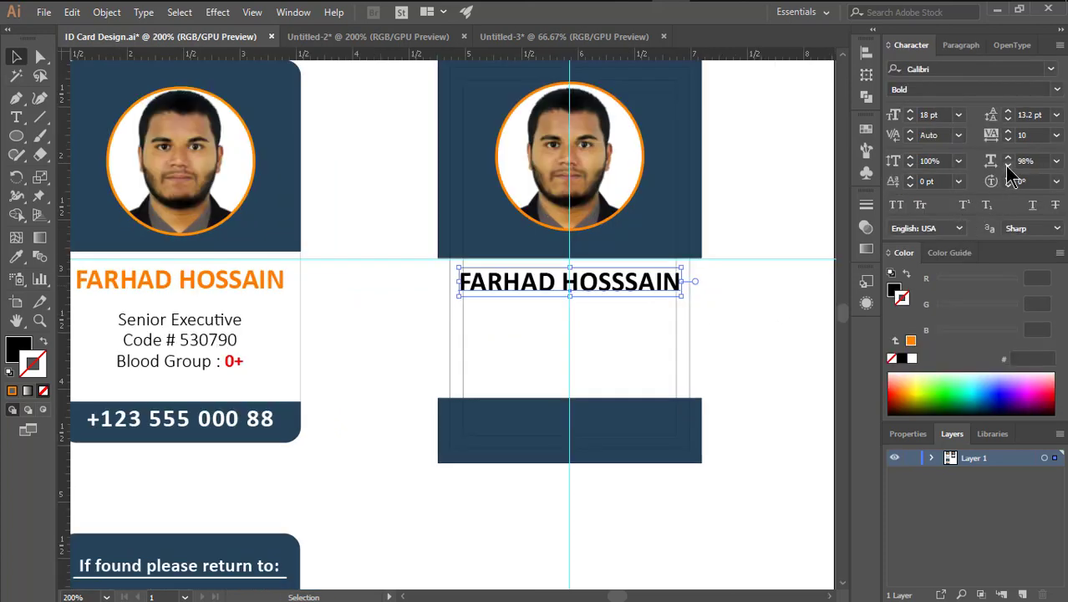
left_click(1008, 164)
left_click(1008, 164)
left_click(1008, 165)
left_click(893, 289)
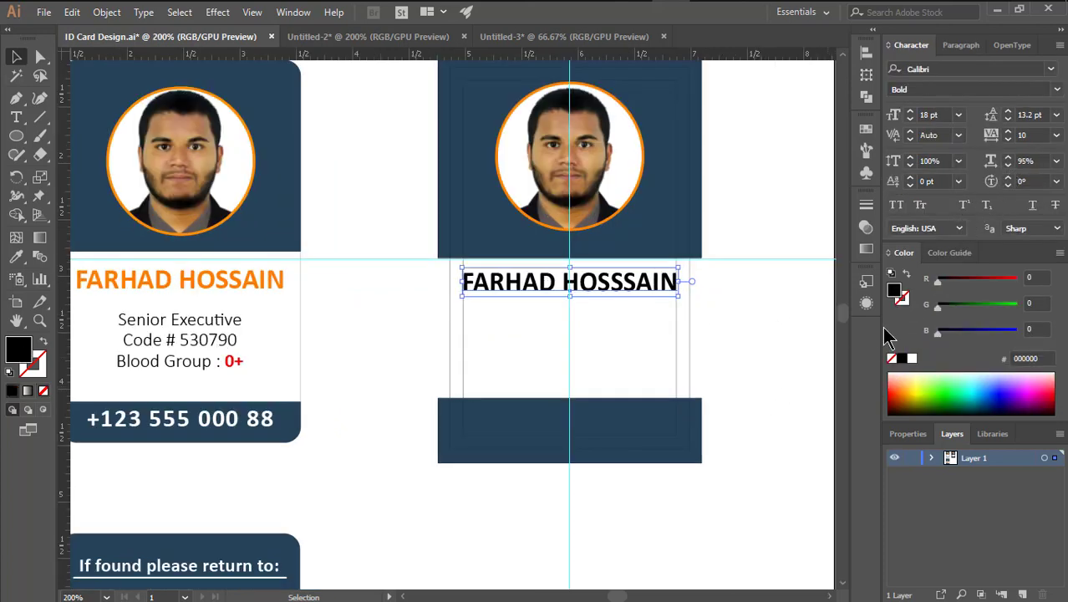
left_click_drag(994, 284, 977, 307)
left_click(774, 332)
scroll(613, 325, "left", 1)
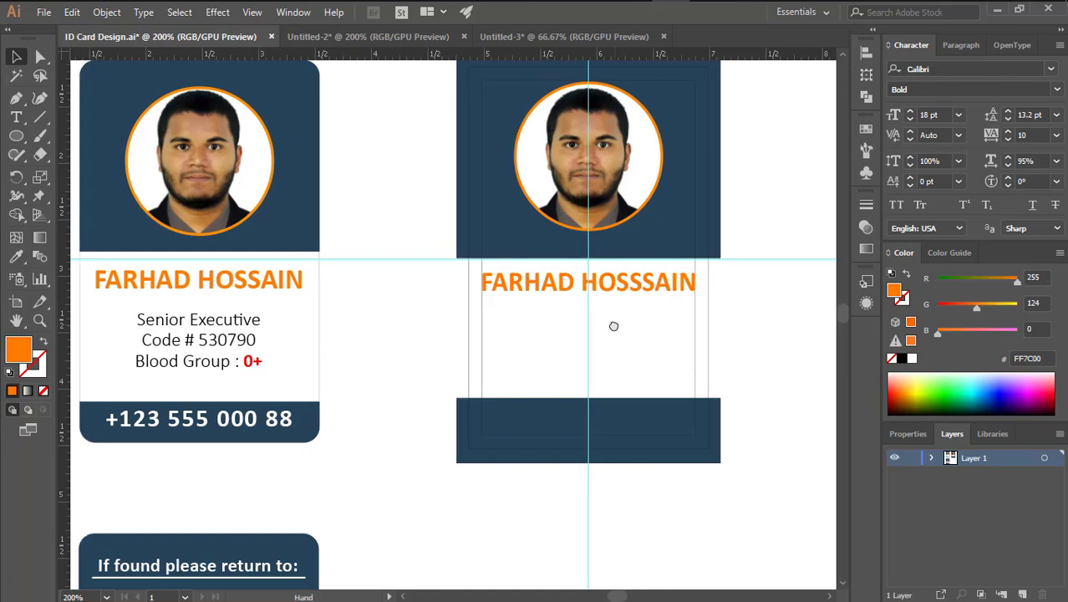
Set the Type tool to the Light font style at 12 pt
key("t")
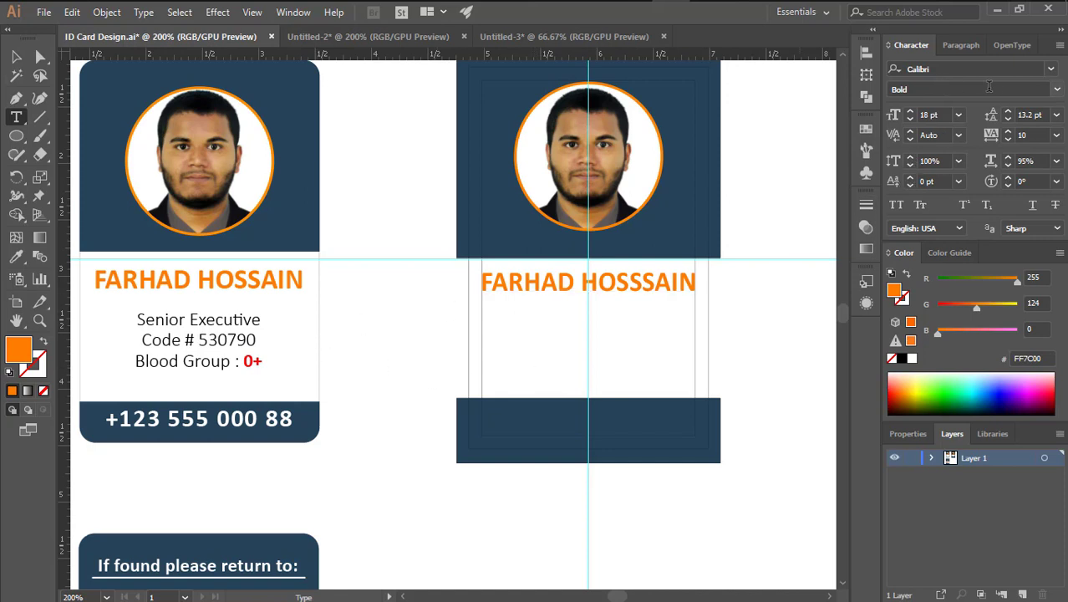
left_click(1056, 88)
left_click(940, 105)
left_click(892, 114)
type("12")
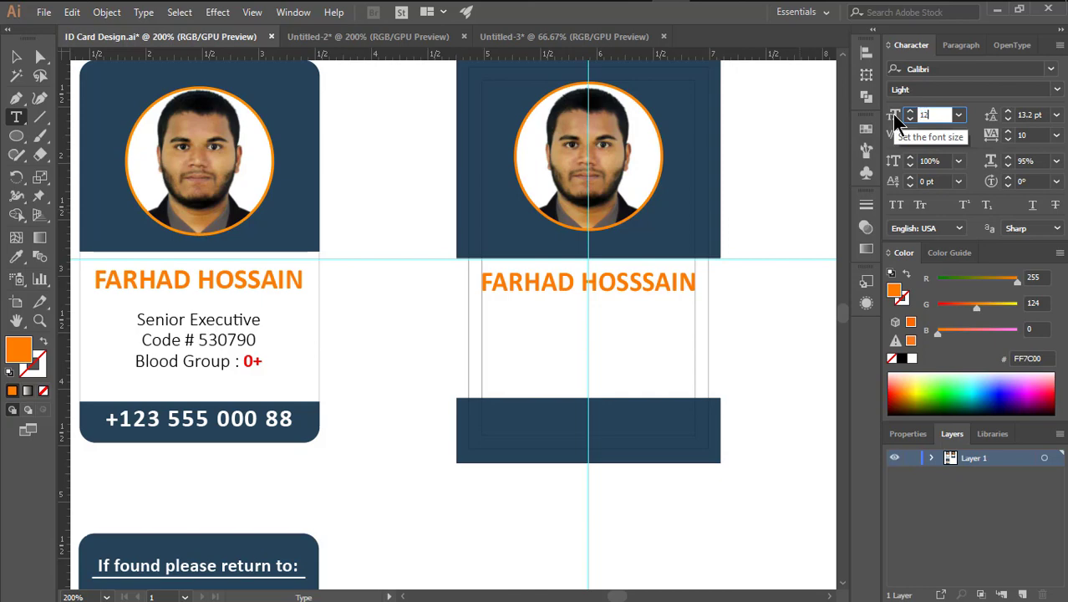
key("Return")
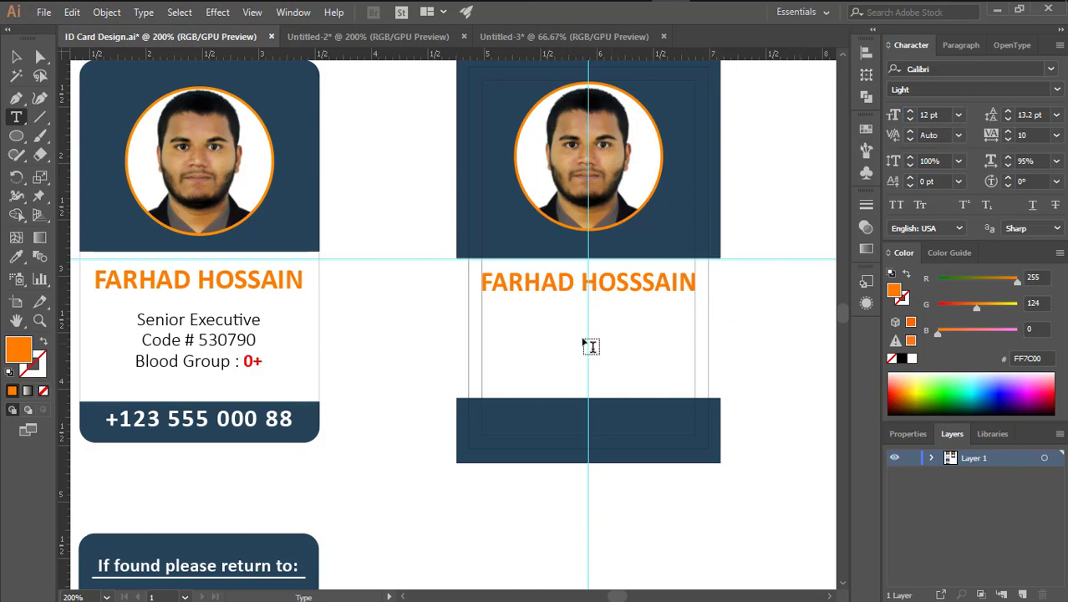
Type 'Senior Executive', the employee code and 'Blood Group : O+' below the name, centred
left_click(564, 331)
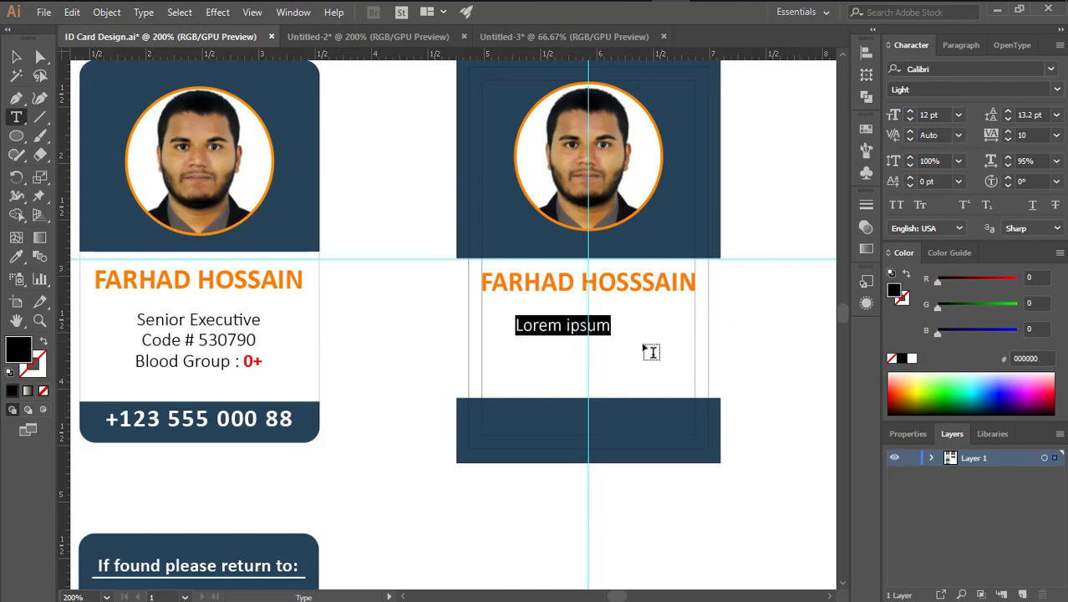
type("Senior")
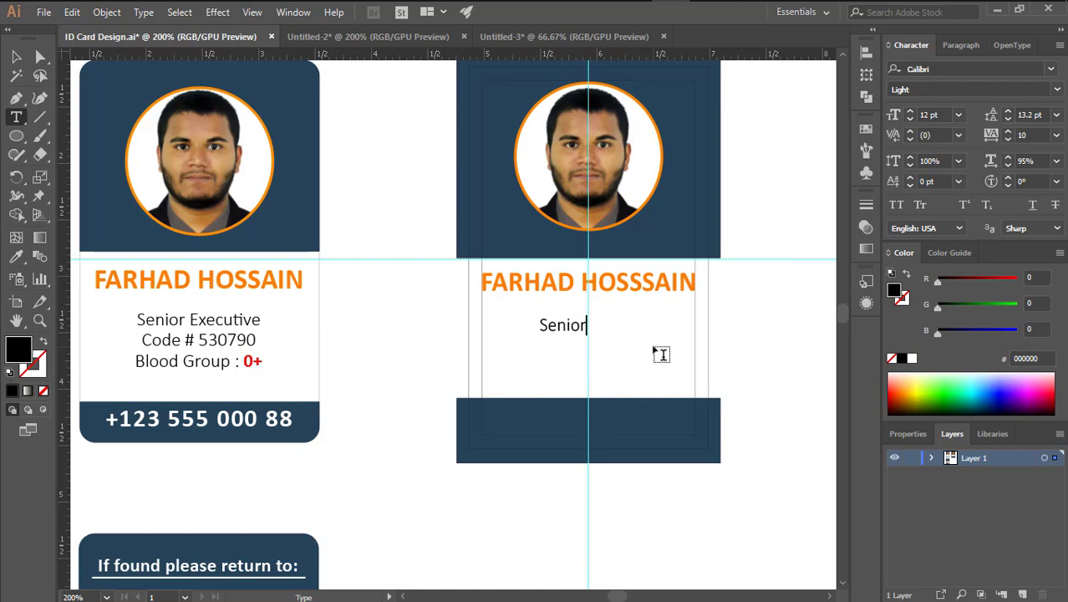
type(" Es")
key("BackSpace")
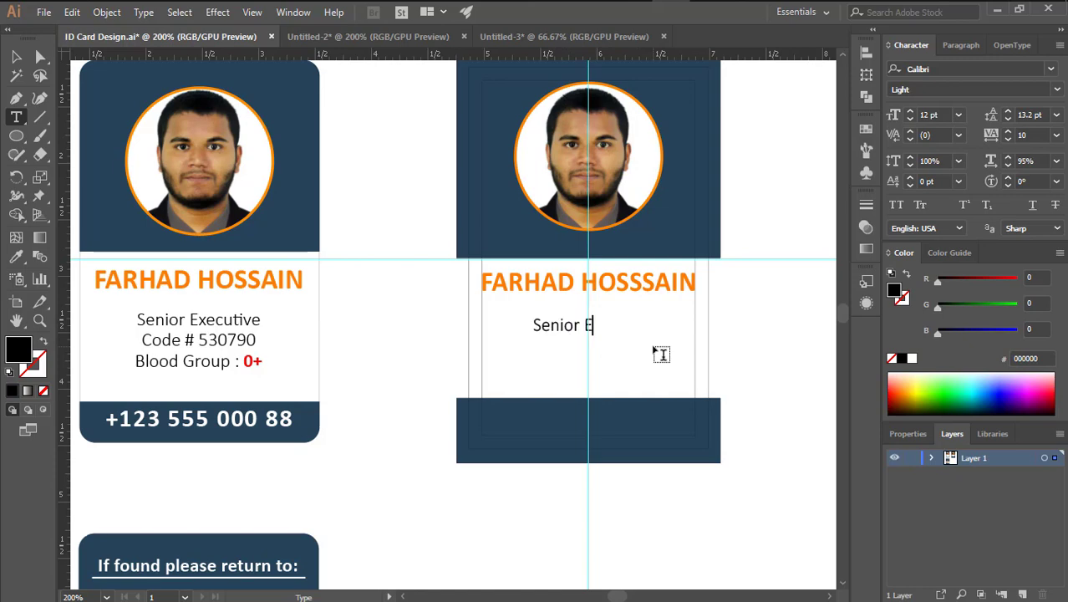
type("xecutive ")
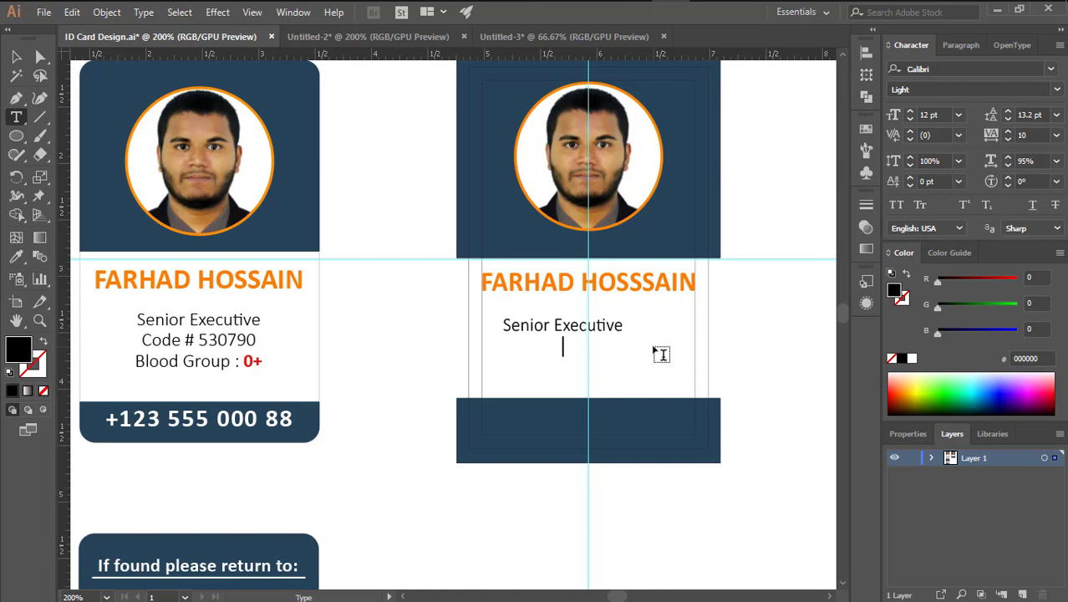
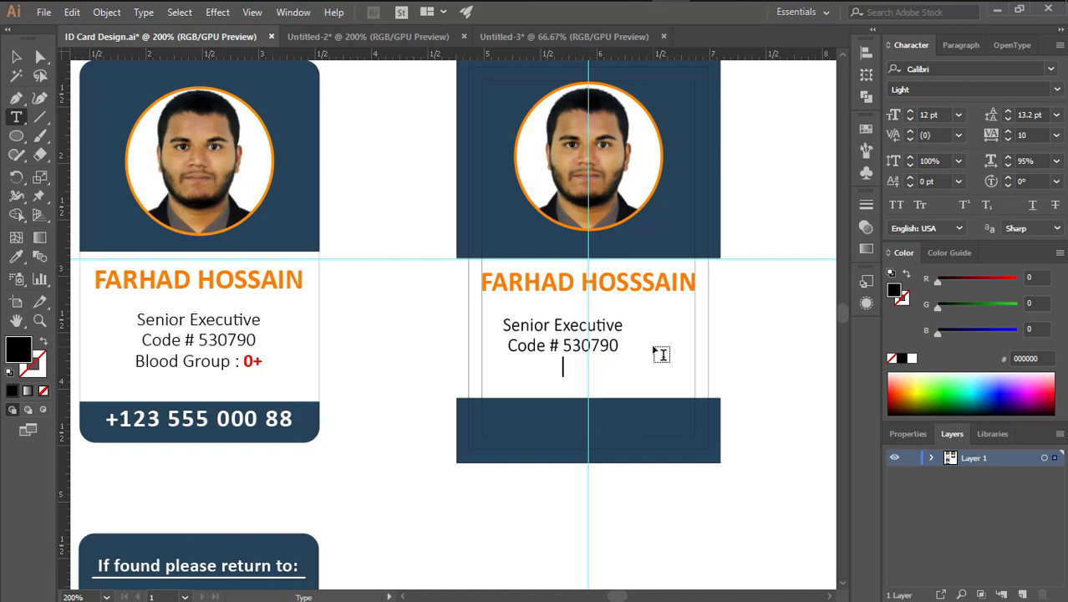
type("Blood Group")
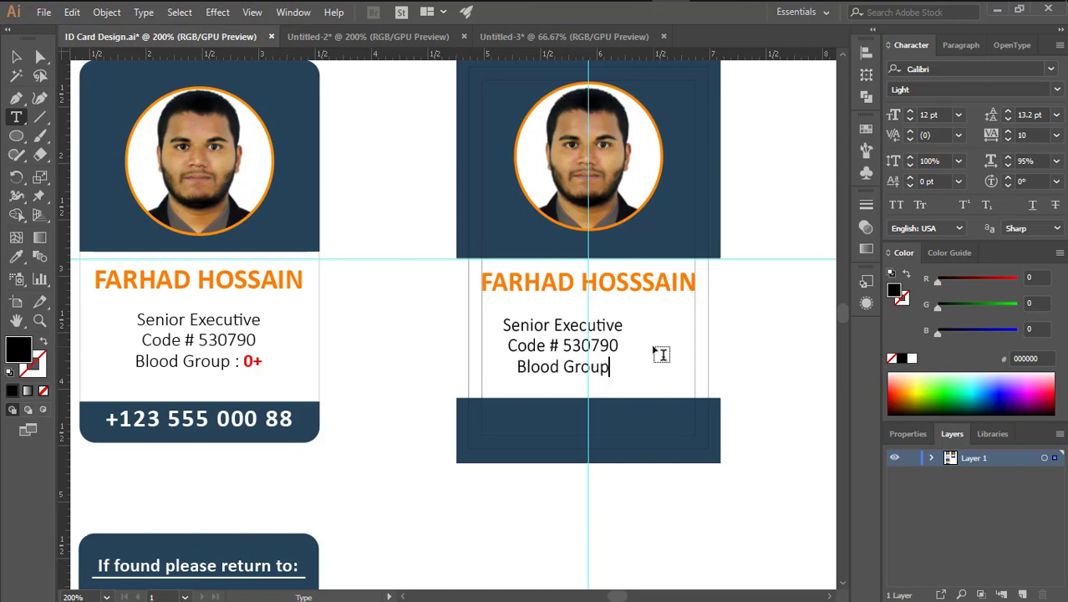
type(" : ")
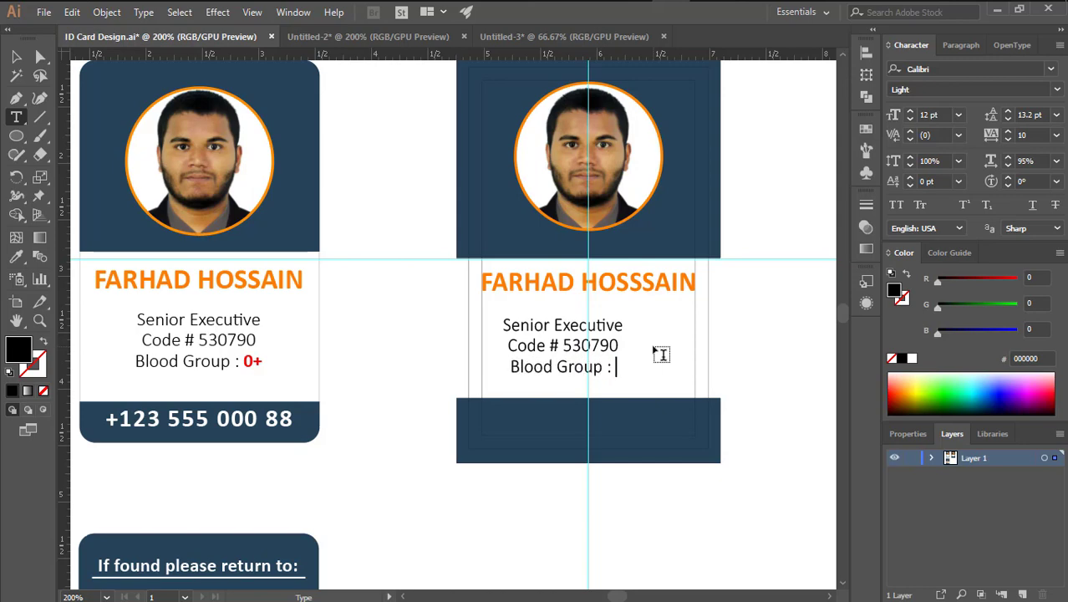
type("O+")
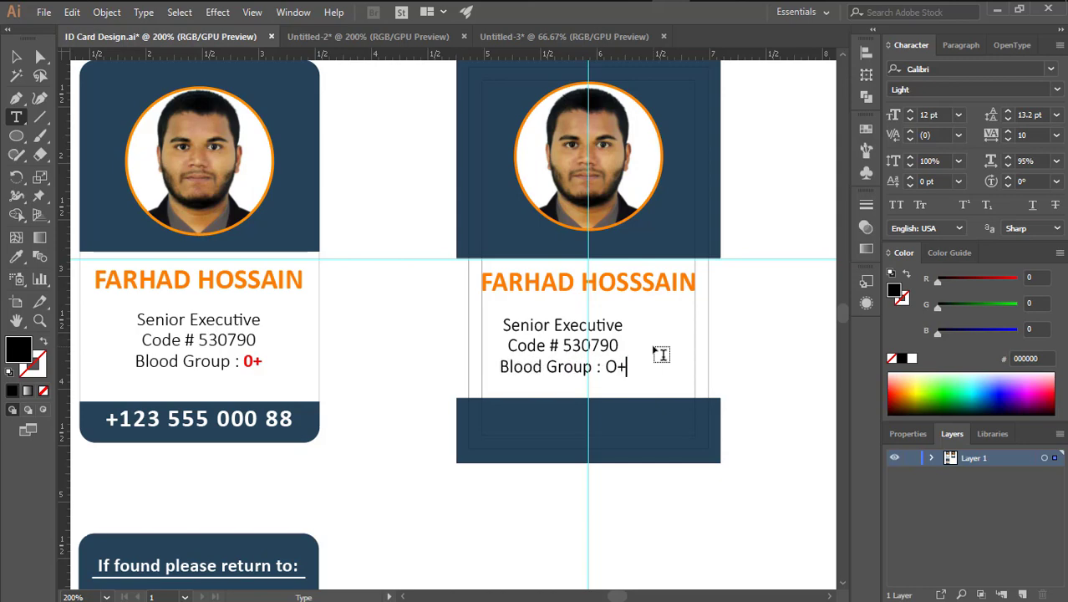
left_click(16, 56)
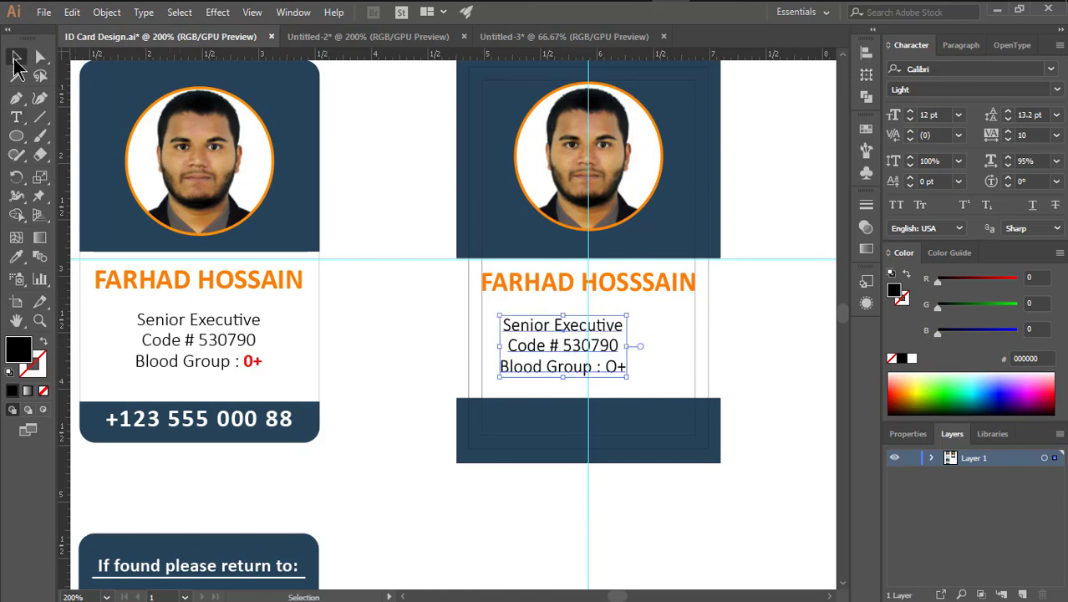
left_click_drag(612, 363, 634, 352)
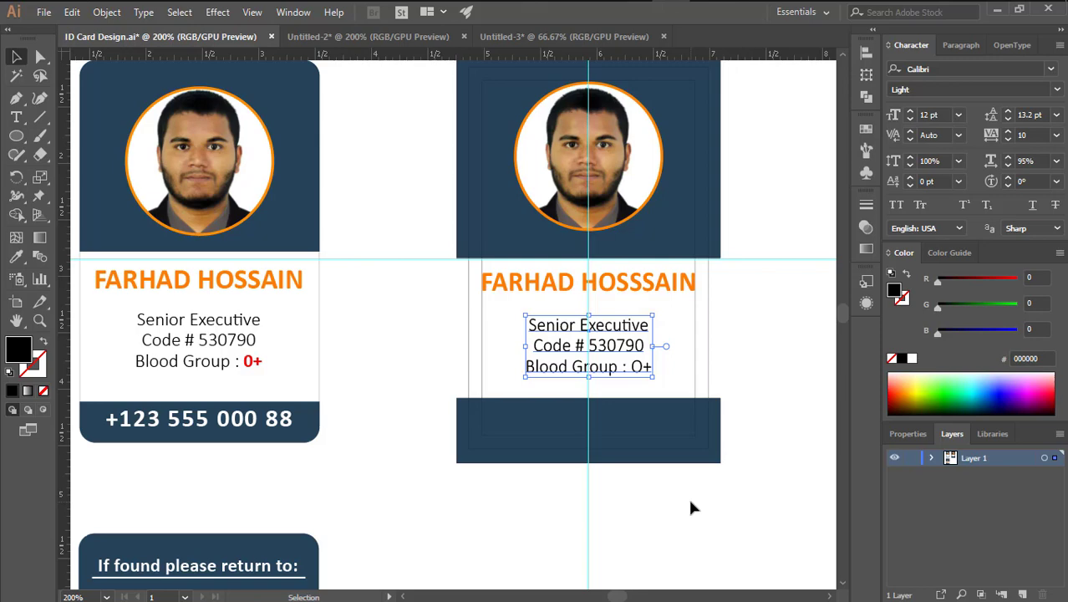
left_click(690, 507)
key("a")
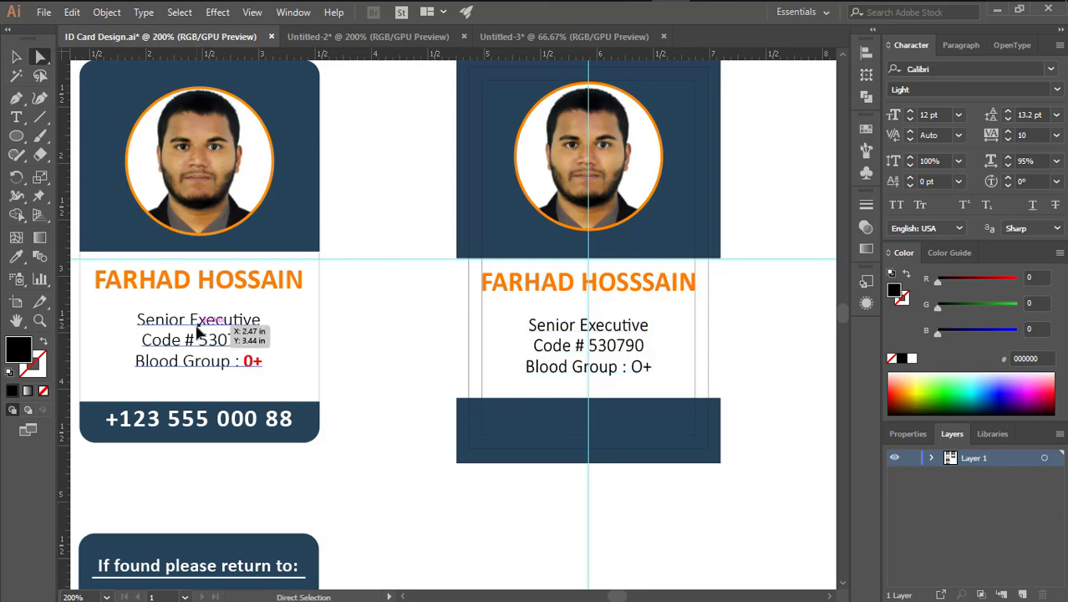
Place a copy of the name text in the second card's bottom navy band
left_click(543, 341)
key("v")
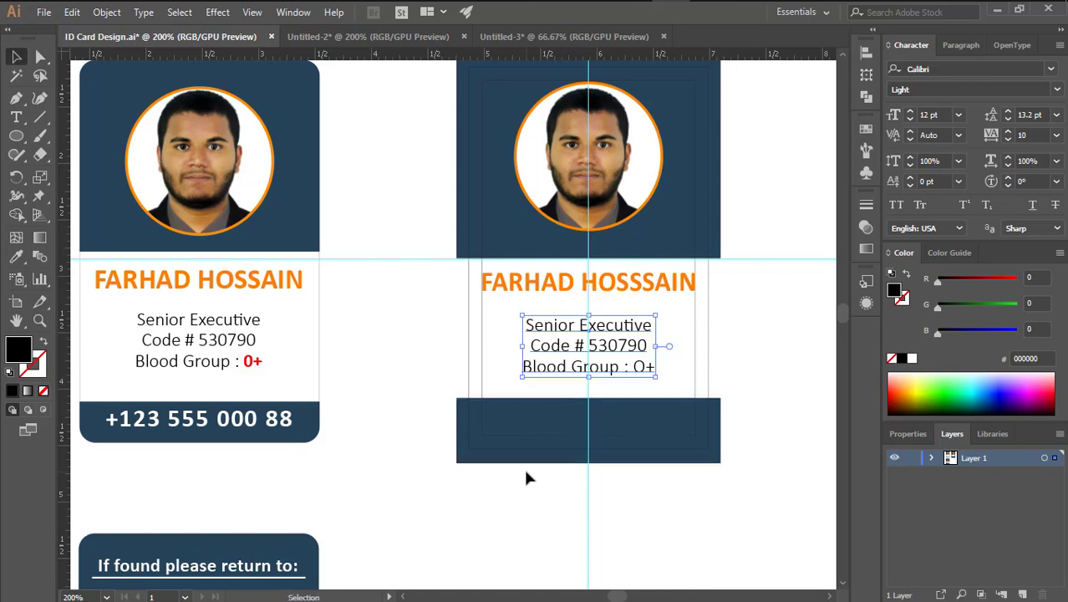
left_click(801, 324)
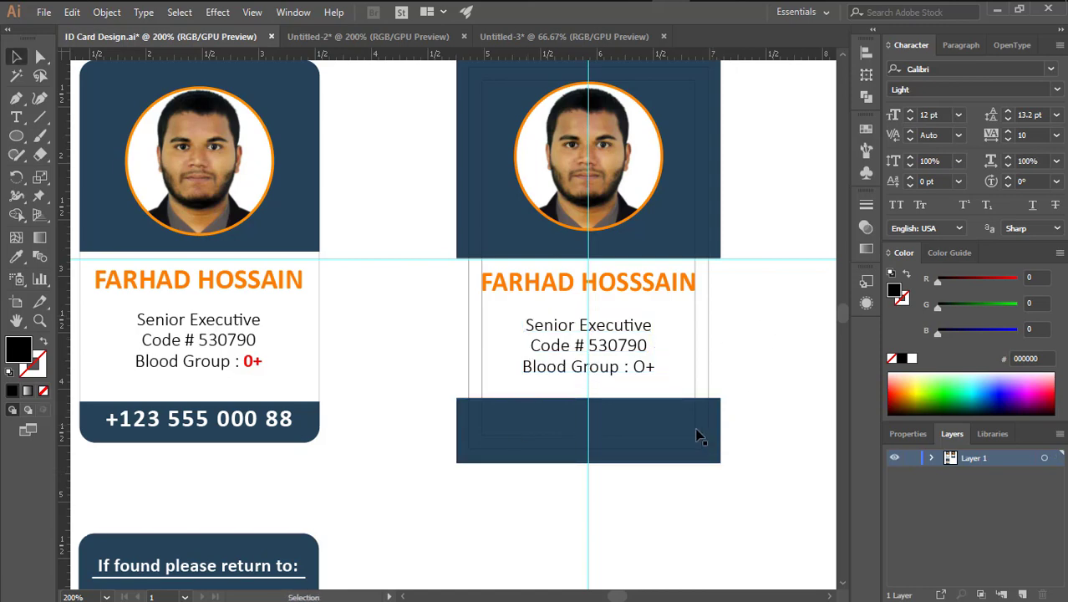
scroll(641, 360, "down", 2)
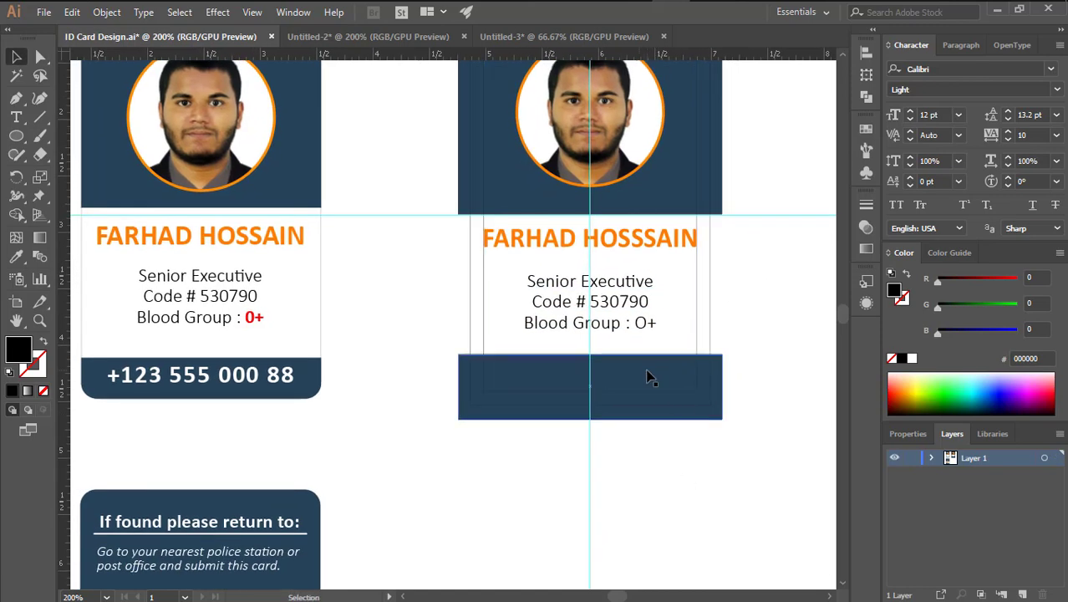
left_click_drag(657, 244, 657, 377)
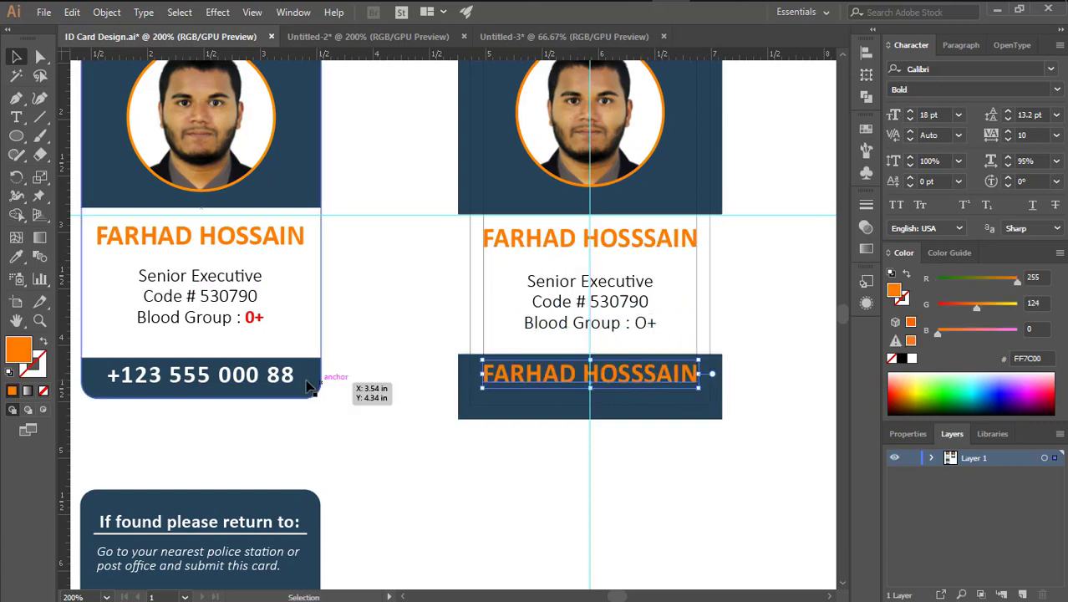
left_click(269, 383)
Set the footer copy to 16 pt with letter spacing 50, matching the front card's phone line
key("a")
left_click(271, 382)
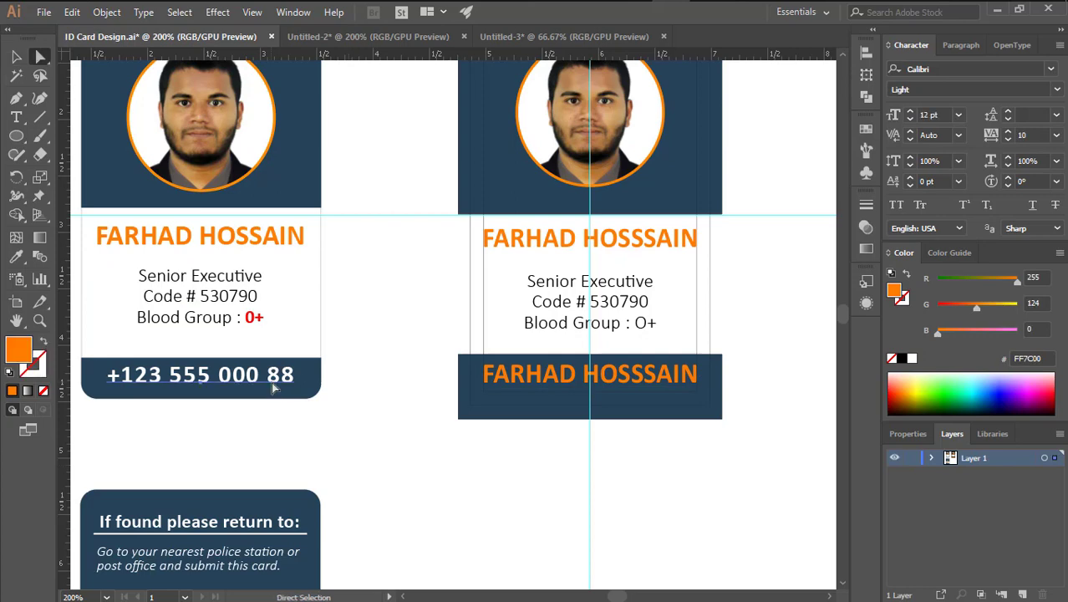
left_click(615, 387)
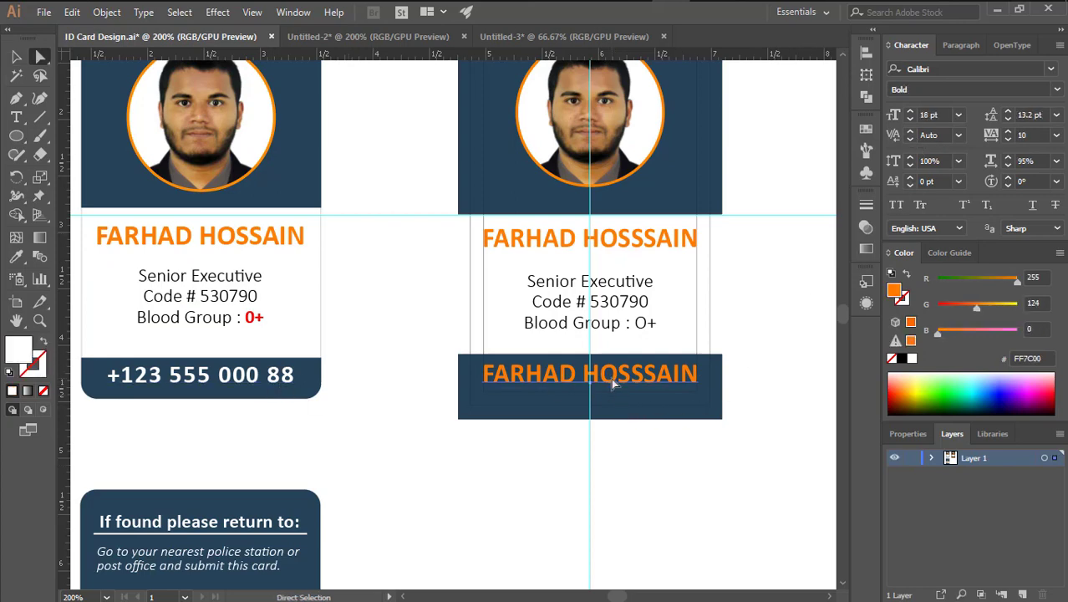
left_click(909, 119)
left_click(909, 119)
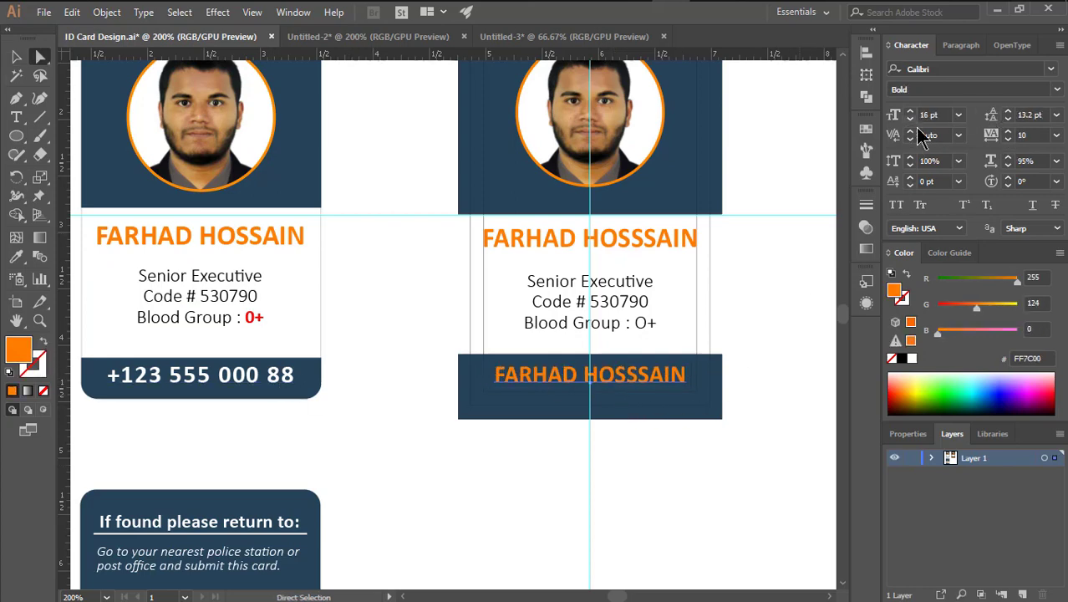
left_click(1008, 131)
left_click(1008, 130)
left_click(1007, 130)
left_click(1008, 130)
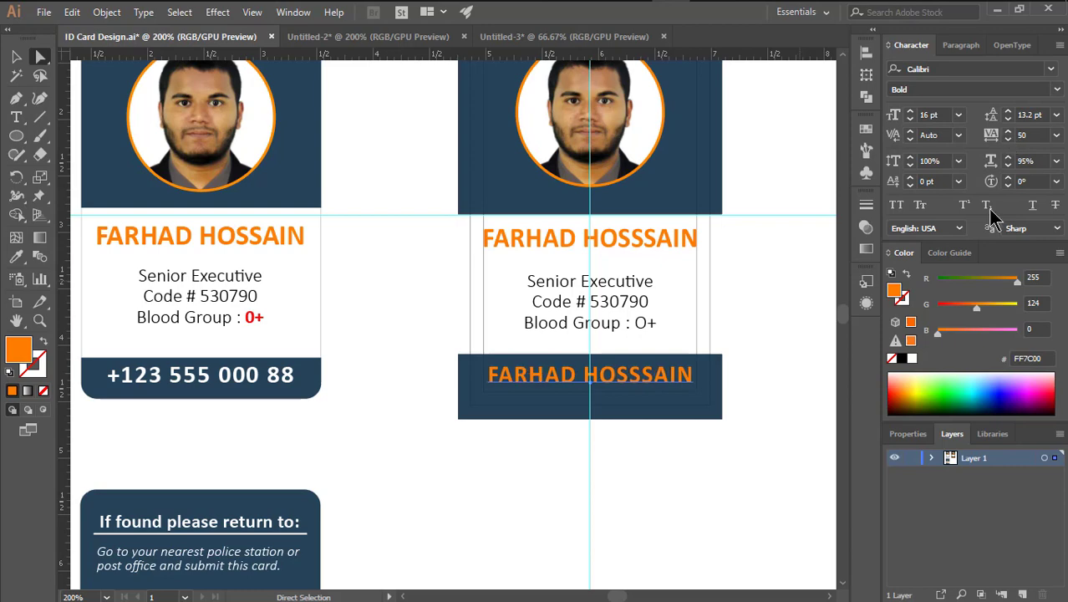
Replace the footer text with the contact phone number
key("ctrl+shift+a")
triple_click(641, 374)
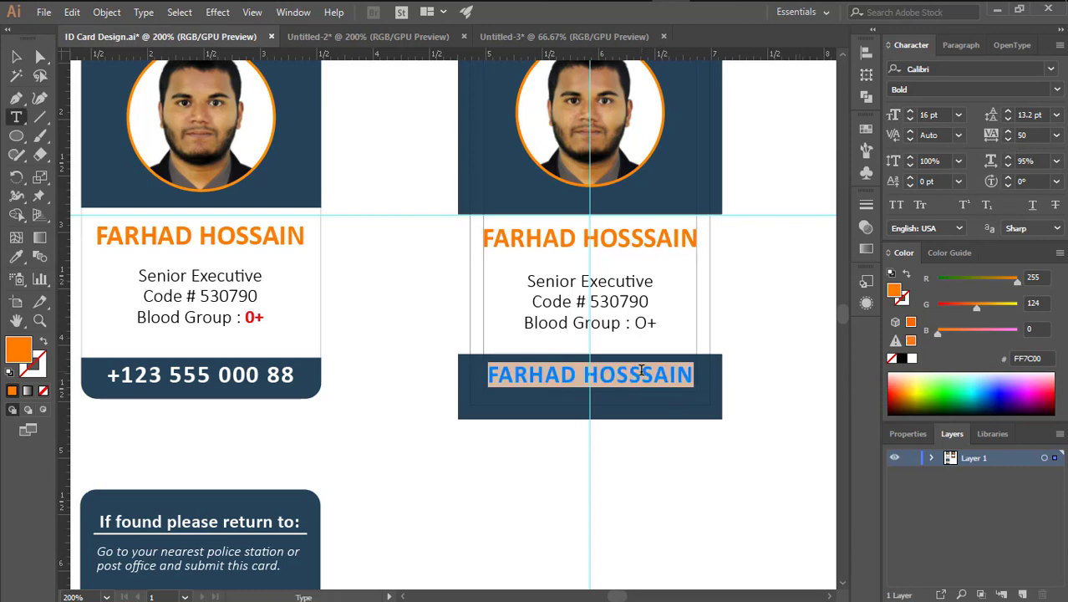
type("+123")
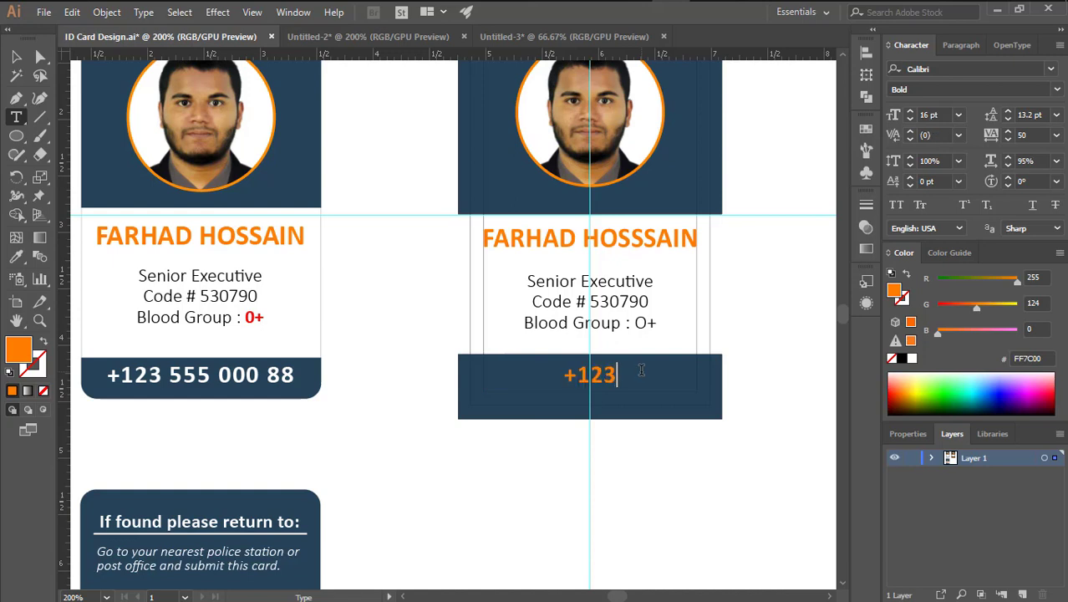
type(" 555 000")
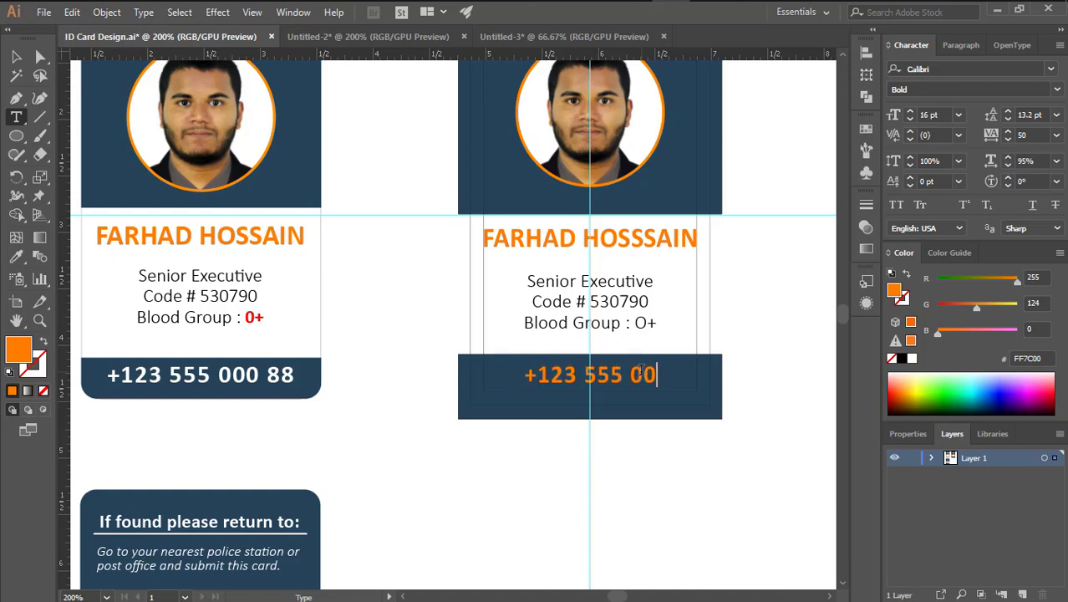
type(" 88")
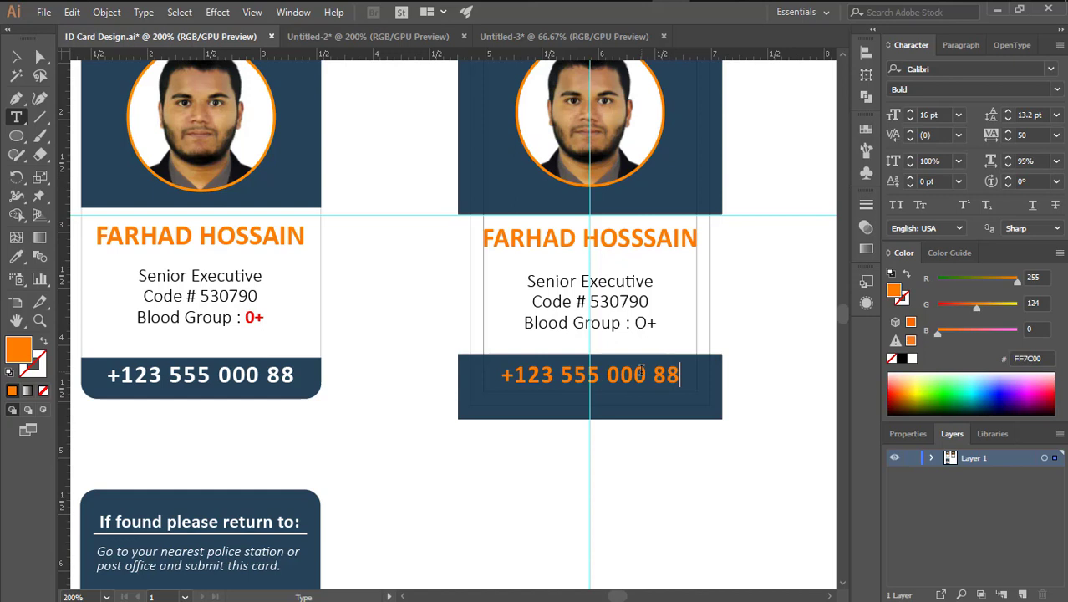
left_click(15, 56)
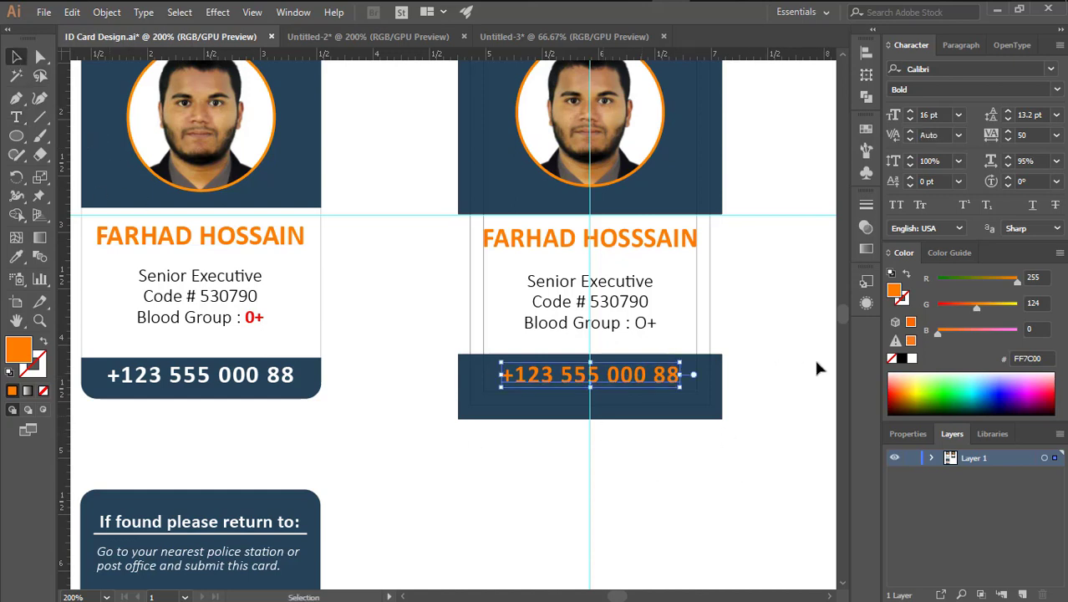
Make the phone number text white
left_click(911, 360)
left_click(631, 474)
key("ctrl+z")
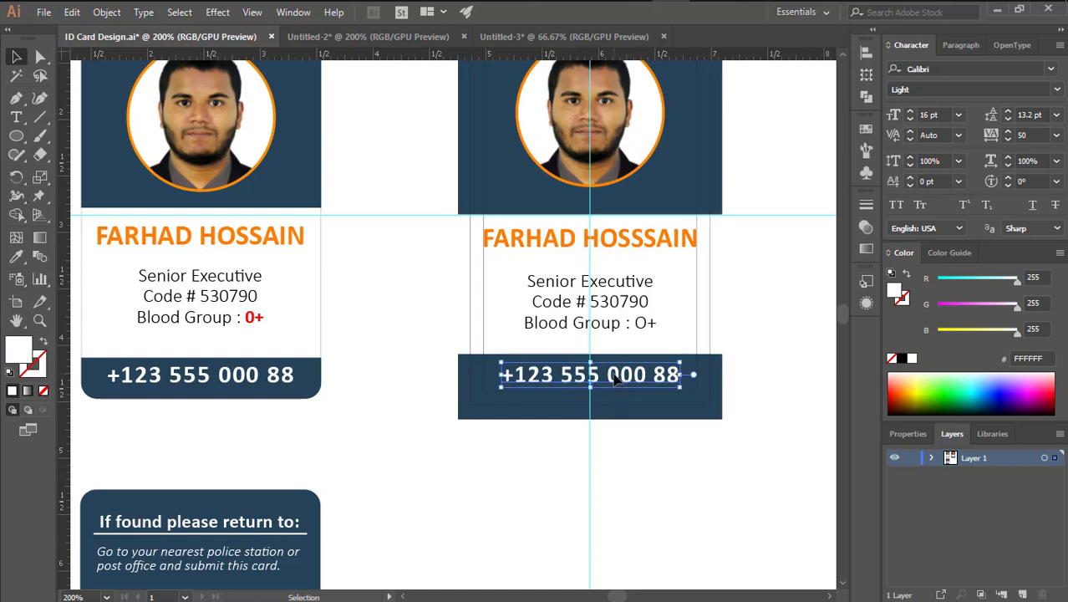
left_click(657, 451)
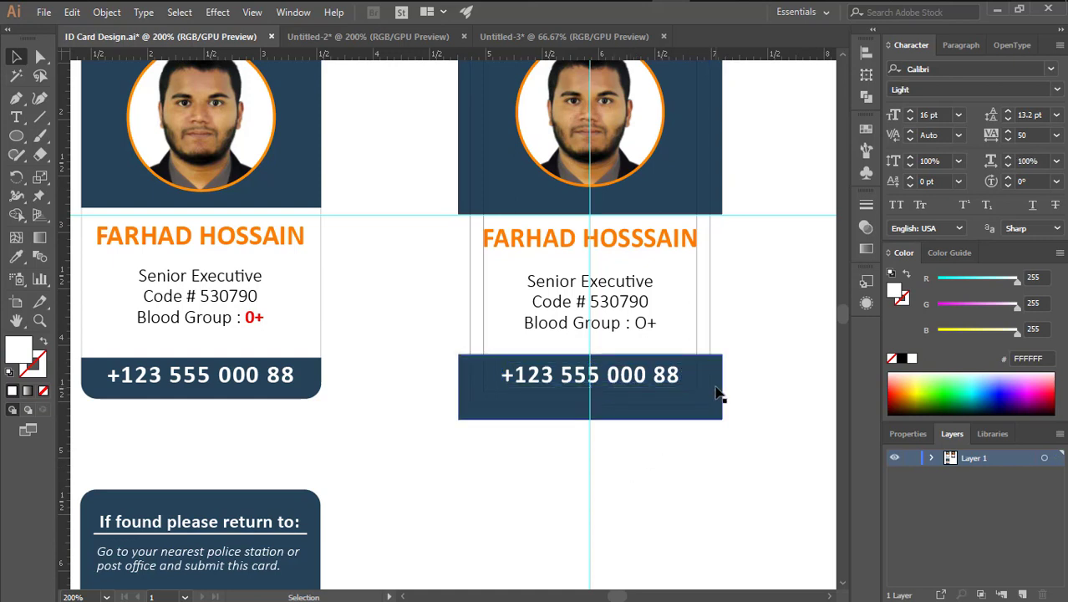
Set the second card's background rectangle stroke to None
left_click(717, 394)
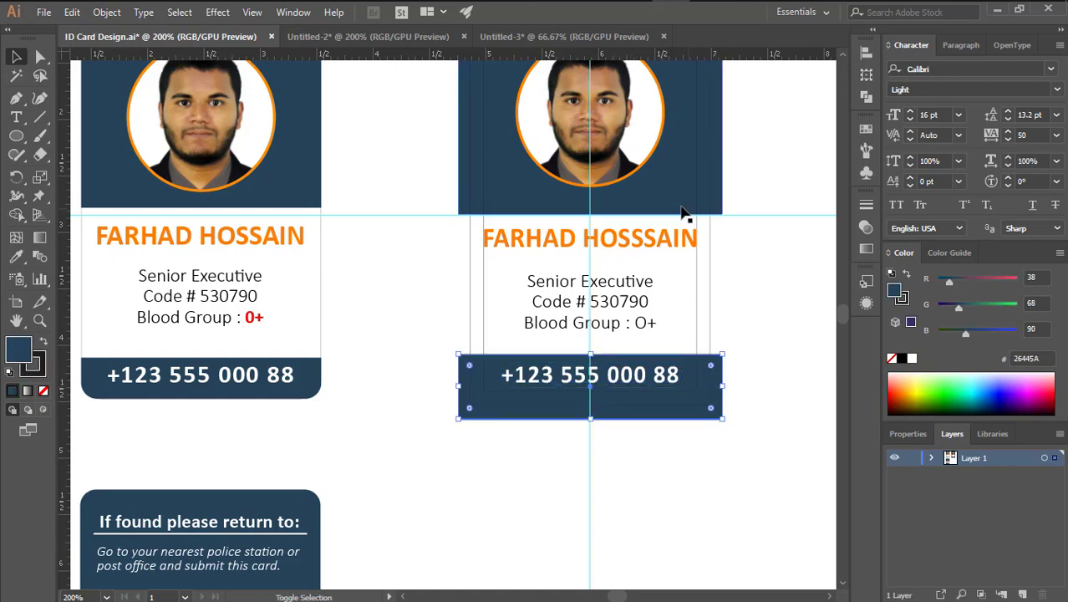
left_click(660, 244)
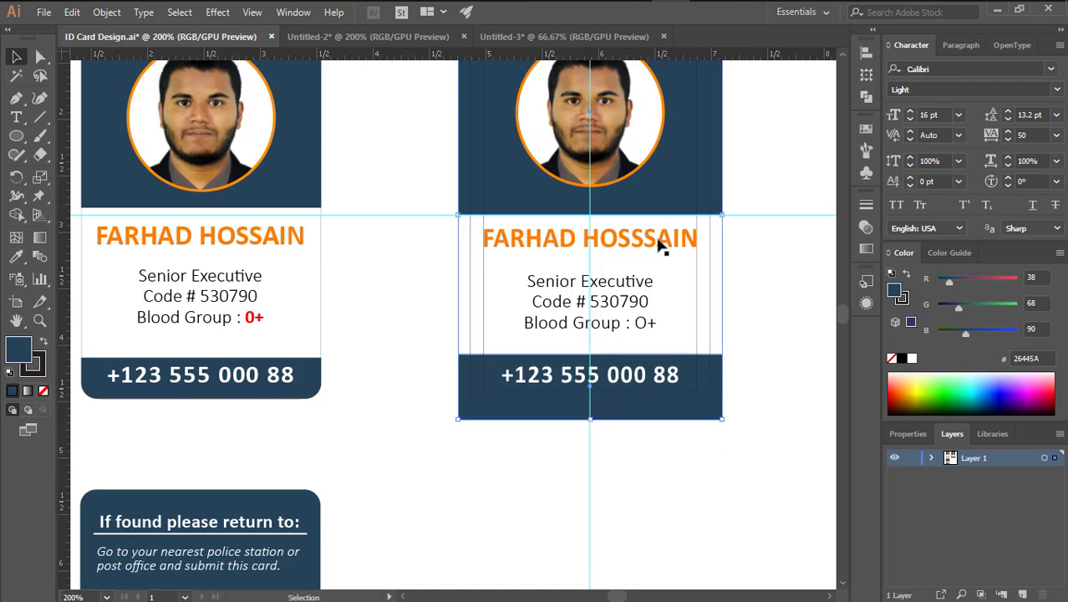
left_click(38, 370)
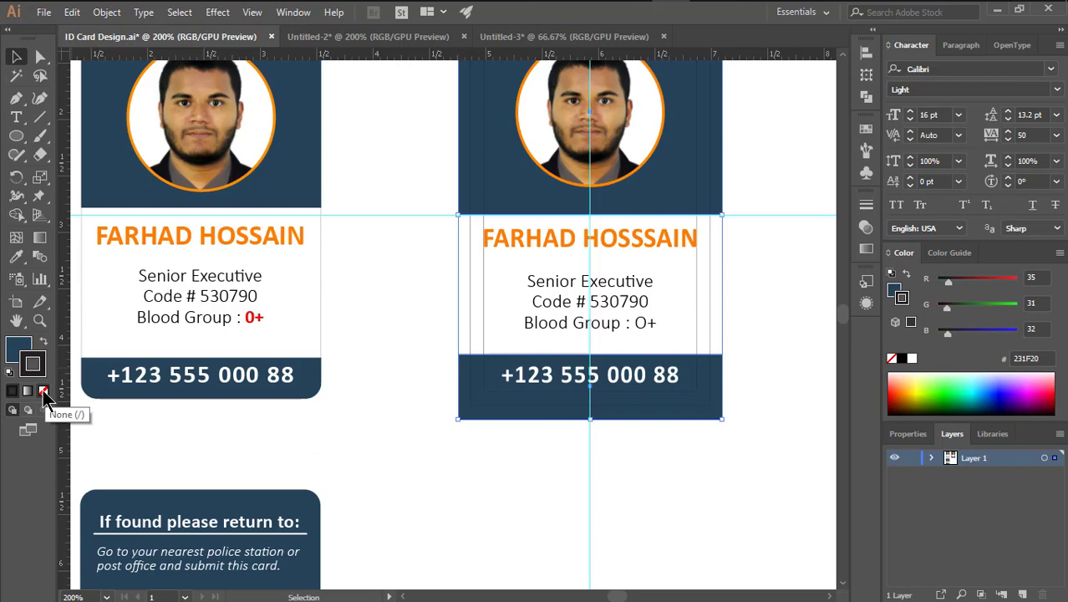
left_click(44, 391)
Zoom out to show the whole page and unlock the guides
key("x")
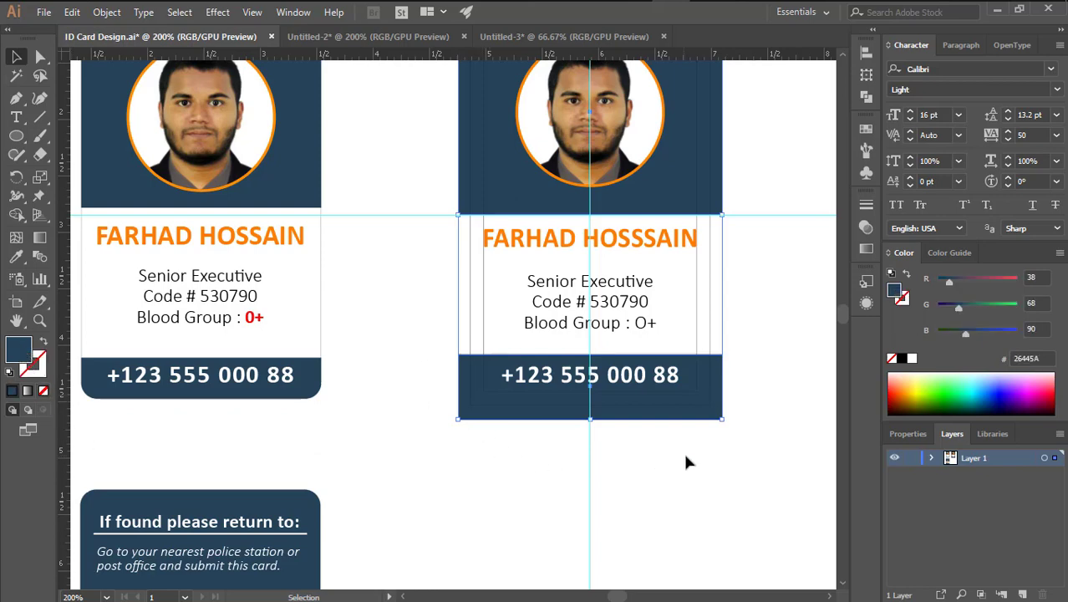
left_click(715, 470)
left_click_drag(741, 224, 724, 262)
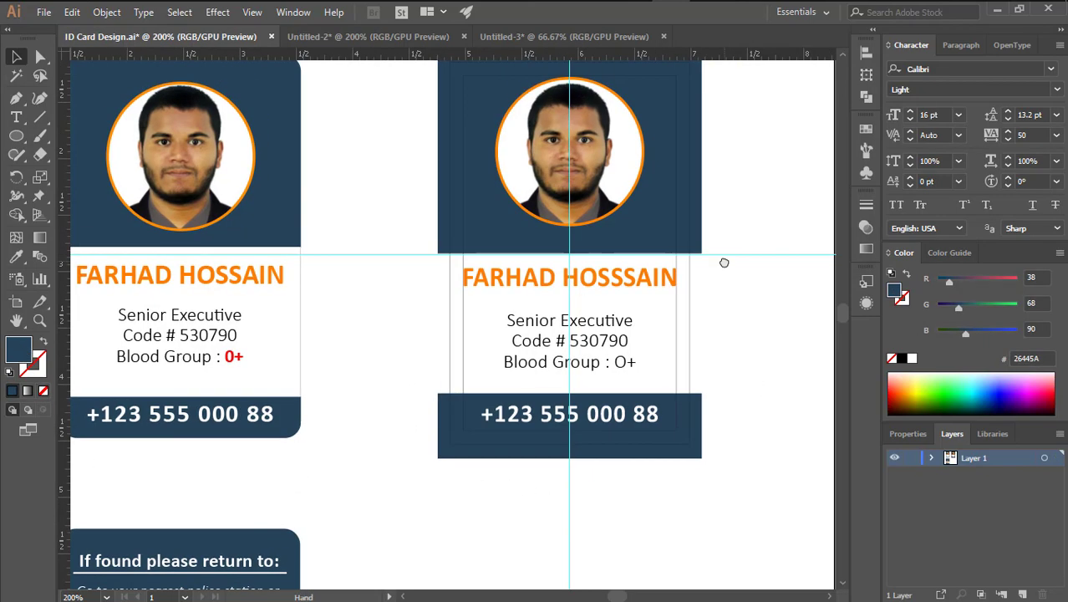
key("ctrl+minus")
left_click_drag(622, 375, 634, 328)
left_click(630, 331)
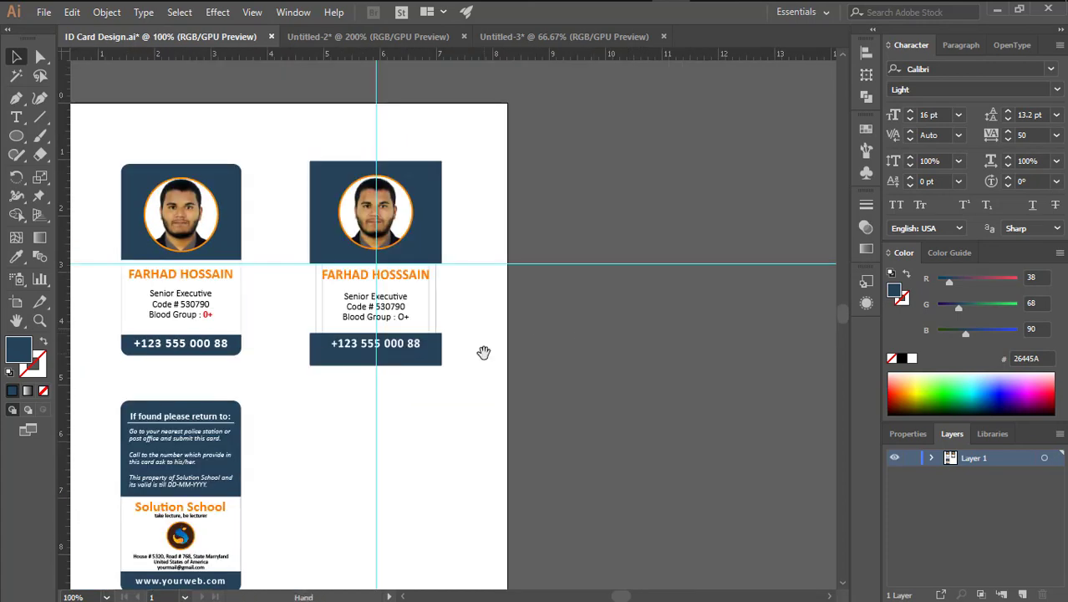
left_click_drag(481, 350, 620, 326)
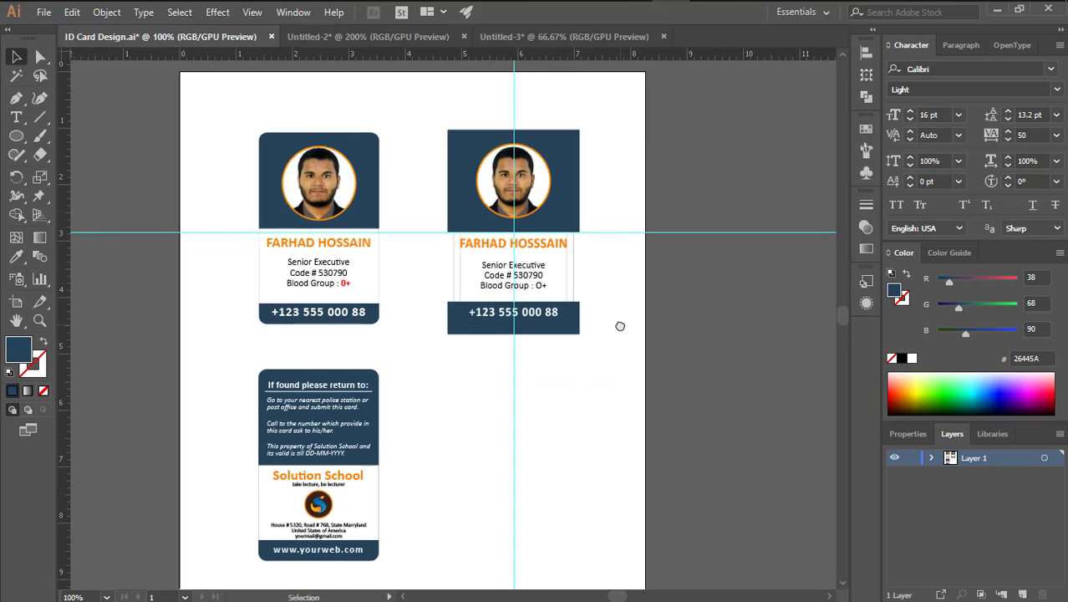
right_click(656, 185)
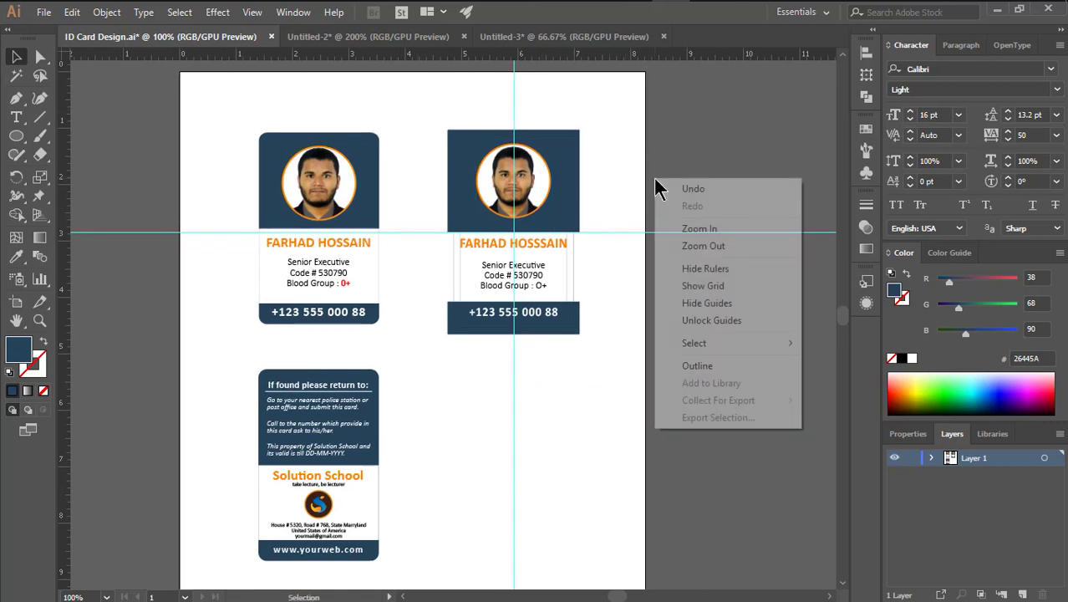
left_click(708, 325)
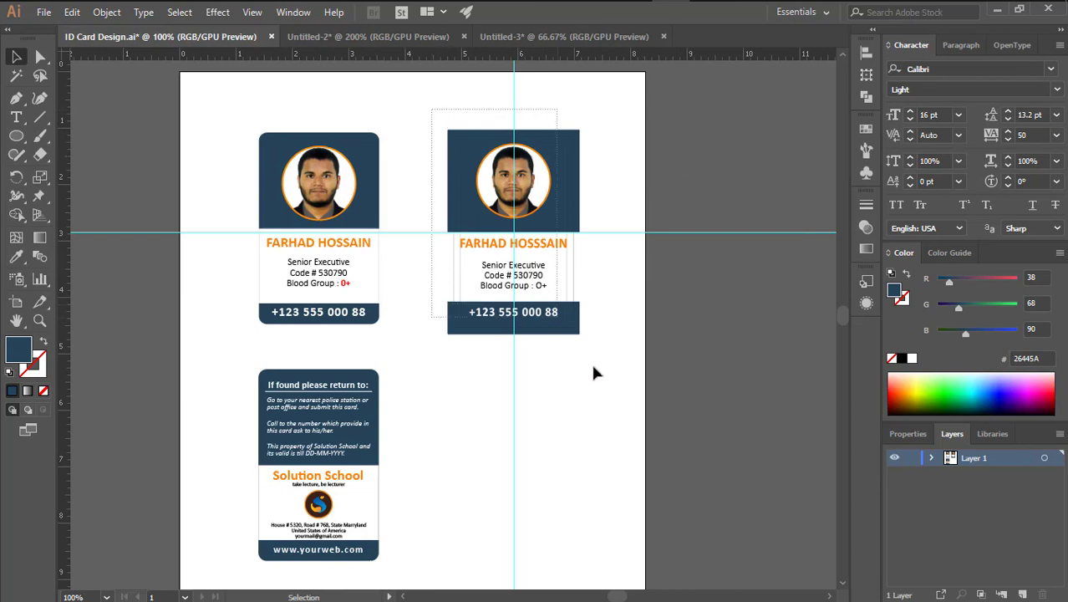
Select the second card with its vertical guide and copy it below, beside the back card
left_click_drag(593, 372, 608, 420)
left_click_drag(505, 80, 545, 350)
scroll(543, 126, "down", 2)
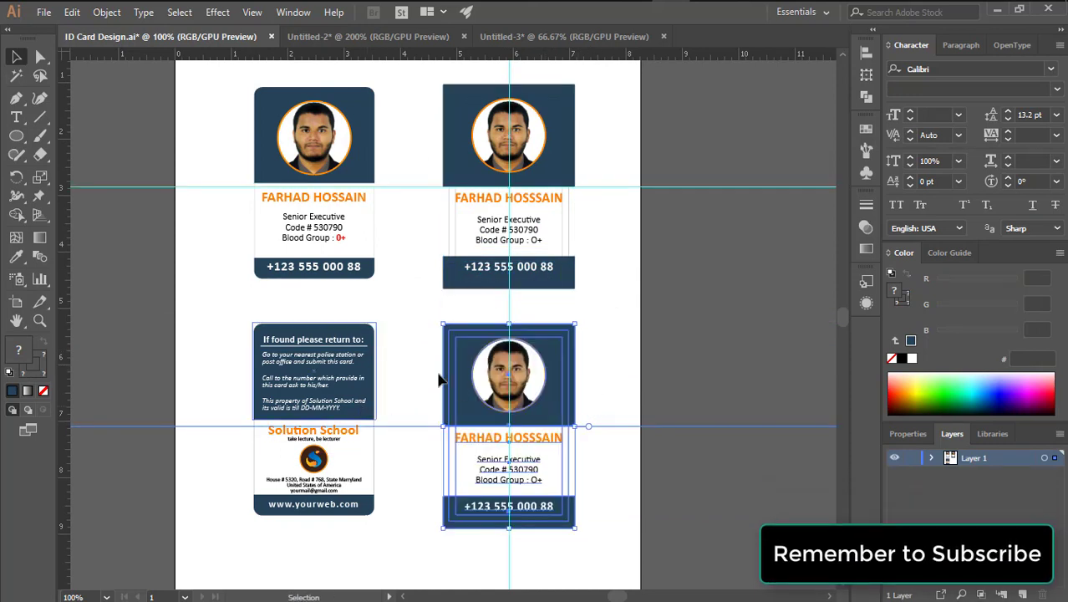
Relock the guides and recentre the view on the cards
left_click(667, 305)
right_click(667, 327)
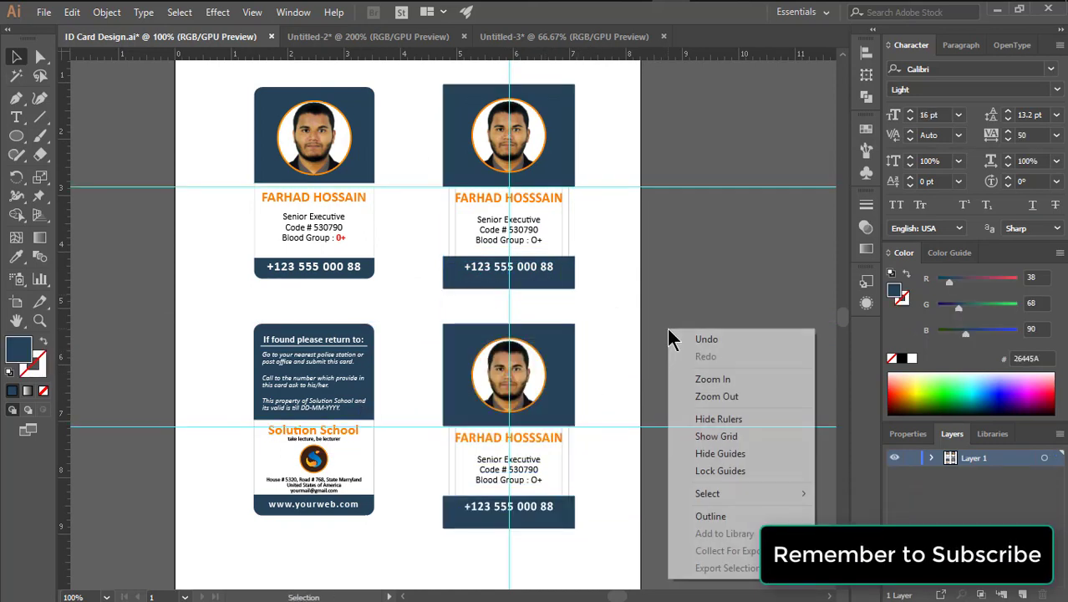
left_click(720, 472)
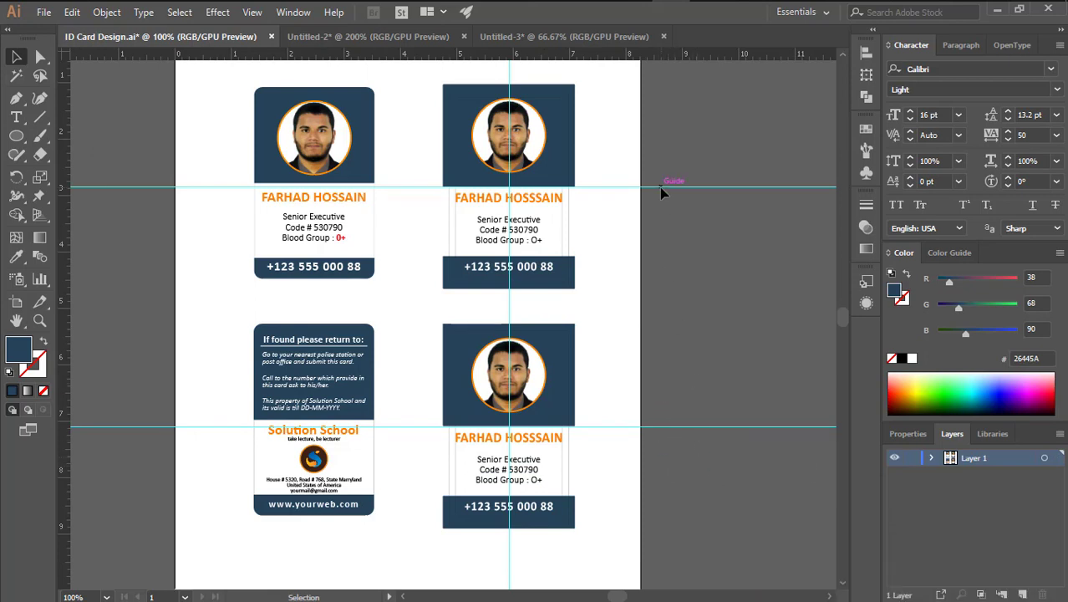
left_click_drag(601, 437, 598, 405)
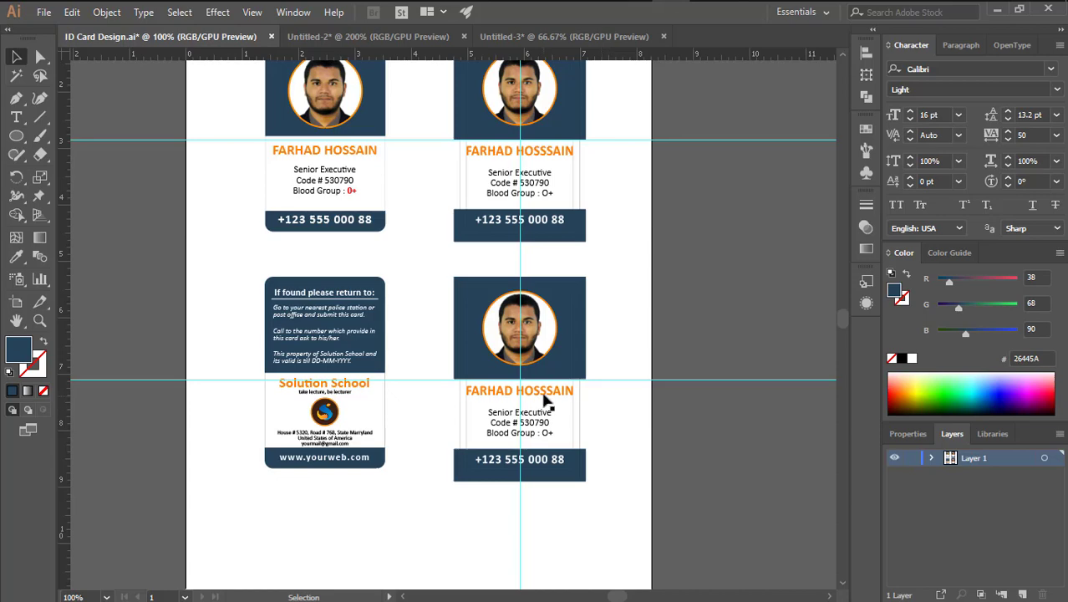
Delete the round photo and its orange ring from the copied card
scroll(488, 370, "up", 2)
left_click_drag(489, 370, 501, 294)
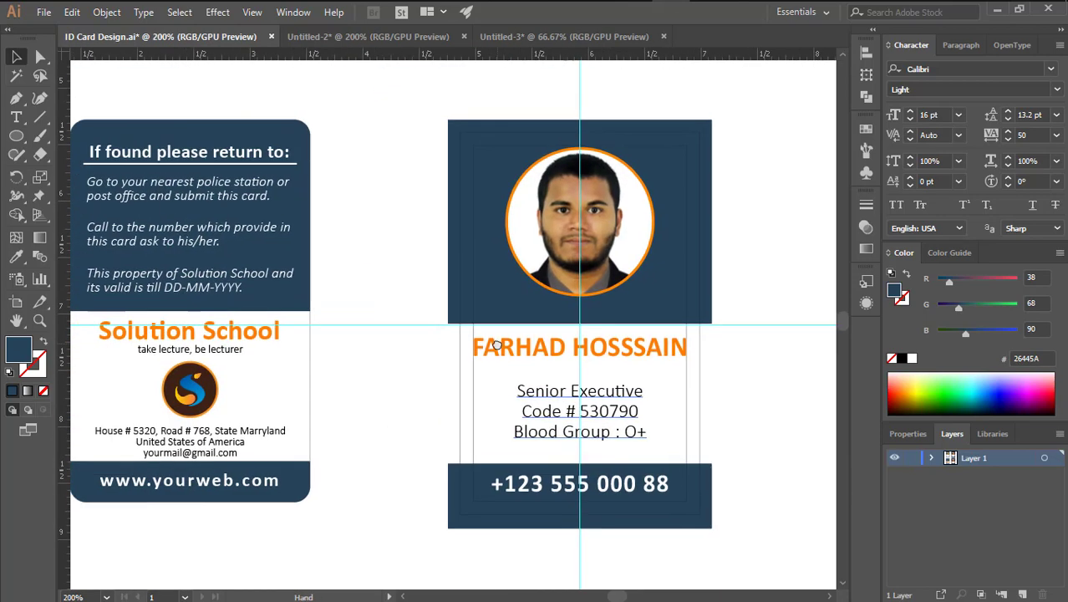
scroll(501, 293, "down", 1)
left_click_drag(566, 322, 604, 318)
left_click(568, 264)
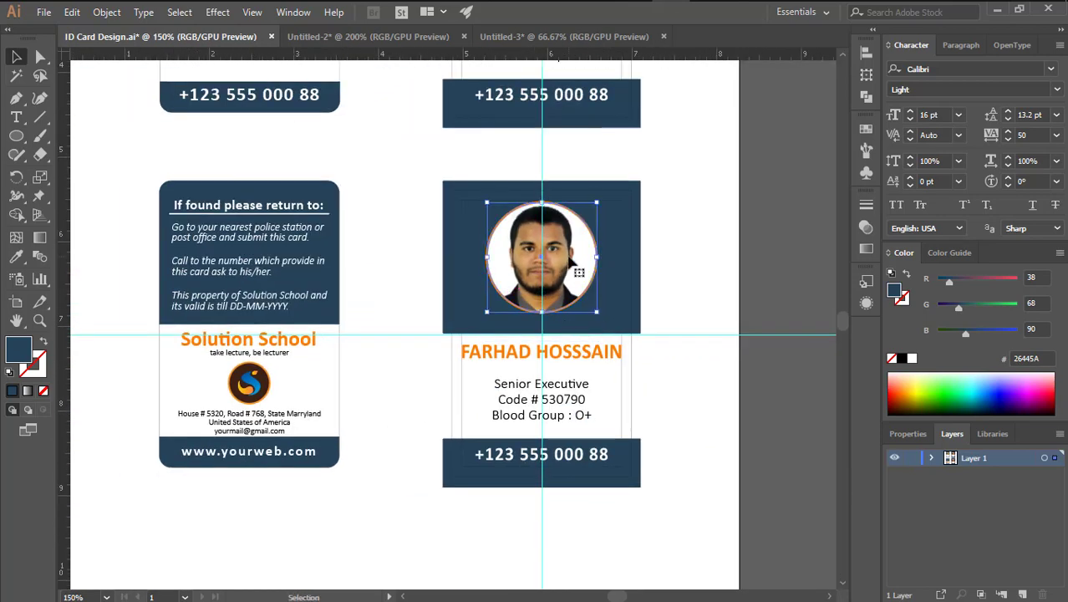
key("Delete")
left_click(590, 232)
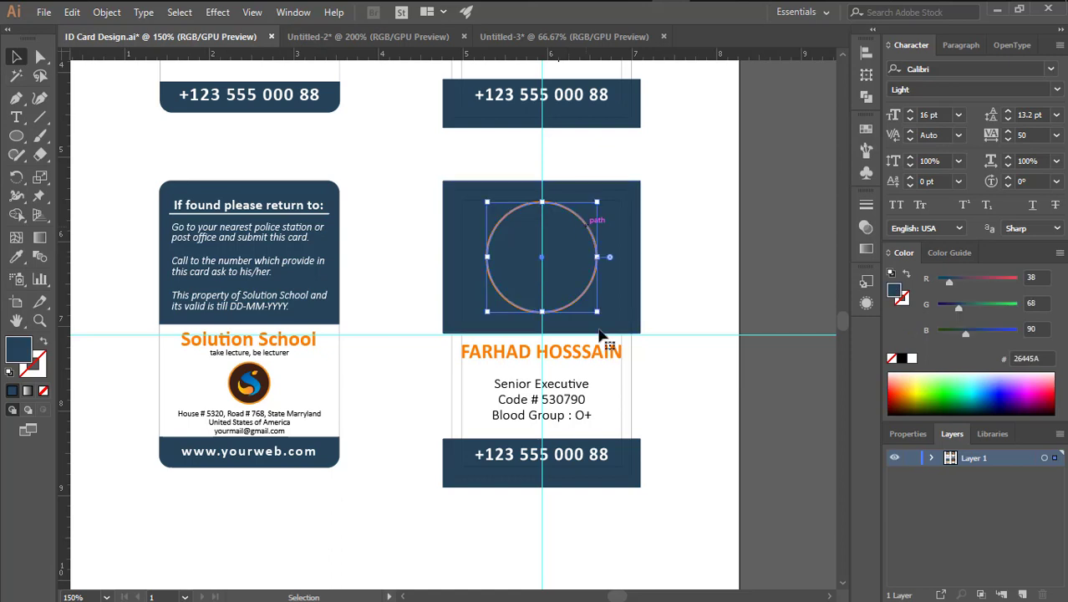
key("Delete")
Check the copied card's name heading and details text, then zoom in closer
left_click(573, 357)
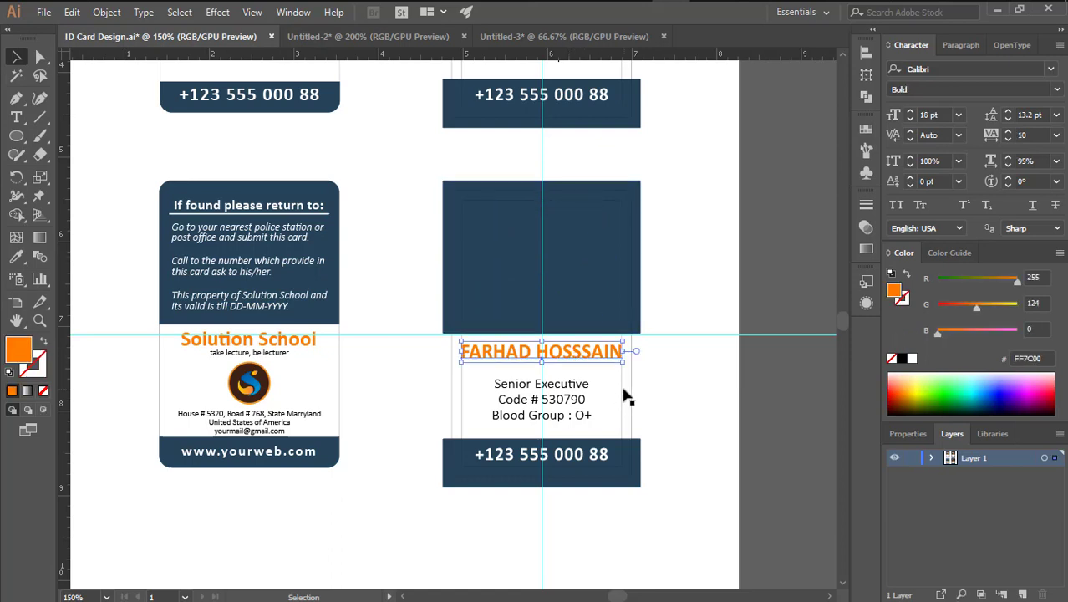
left_click(581, 403)
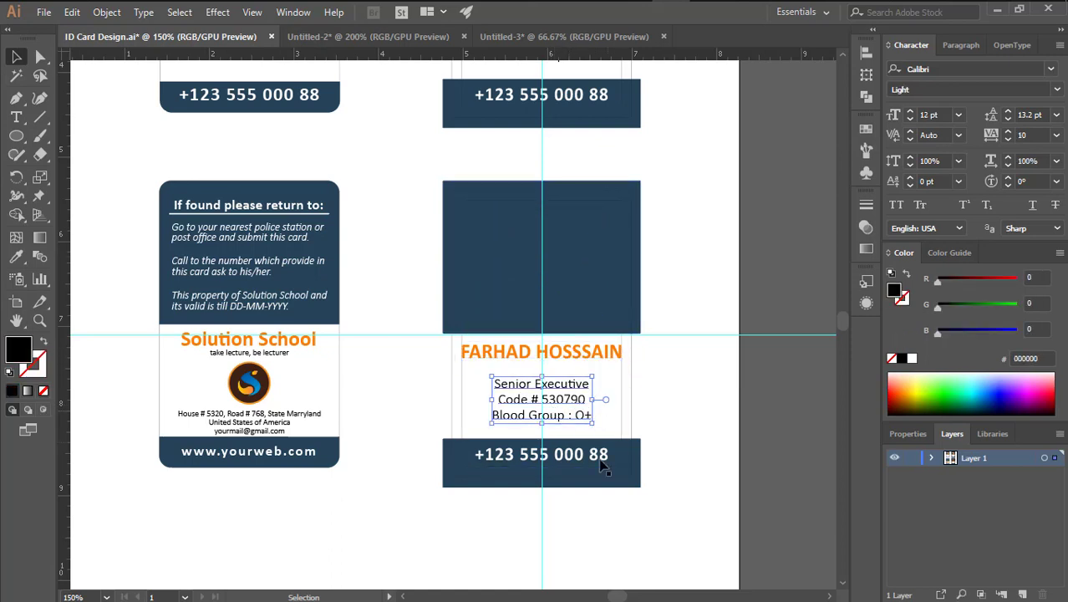
key("ctrl+shift+a")
key("ctrl+equal")
scroll(529, 351, "left", 3)
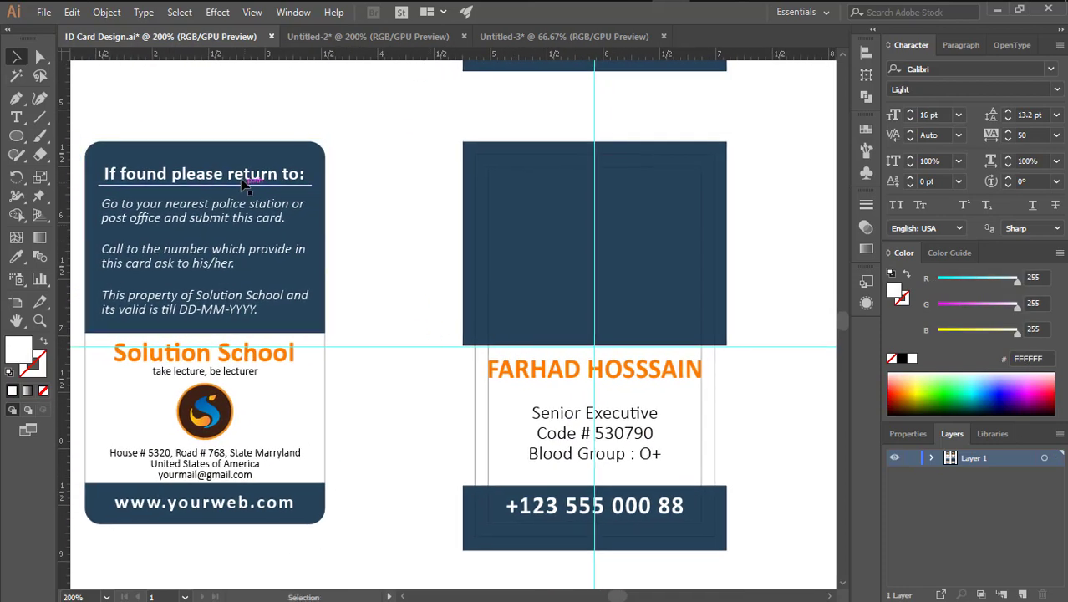
Ungroup the back card and select its four return-instruction text blocks
left_click(243, 188)
right_click(356, 169)
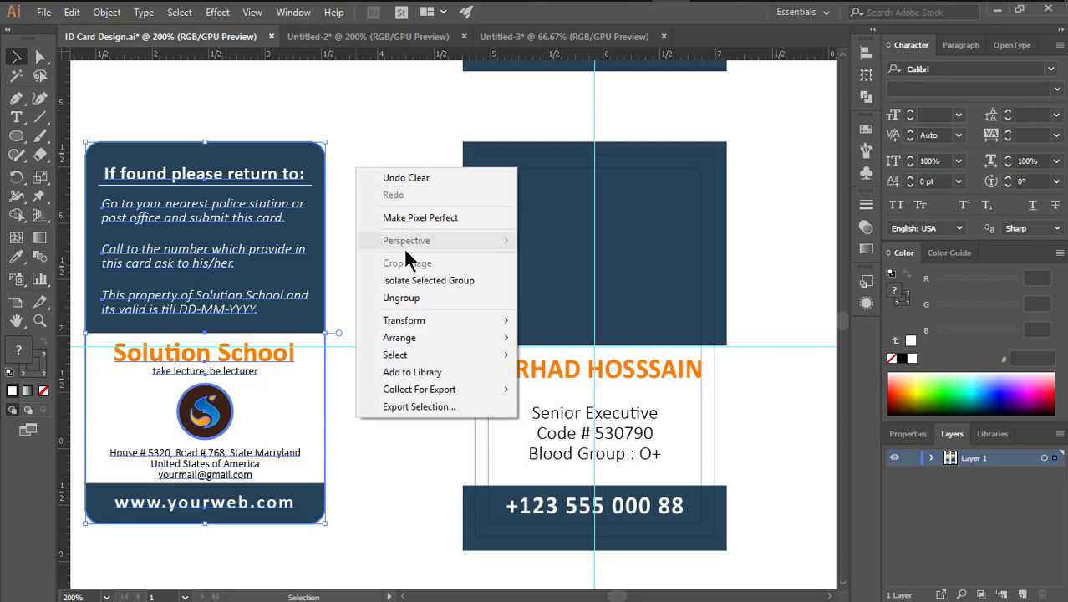
left_click(406, 299)
left_click(302, 177)
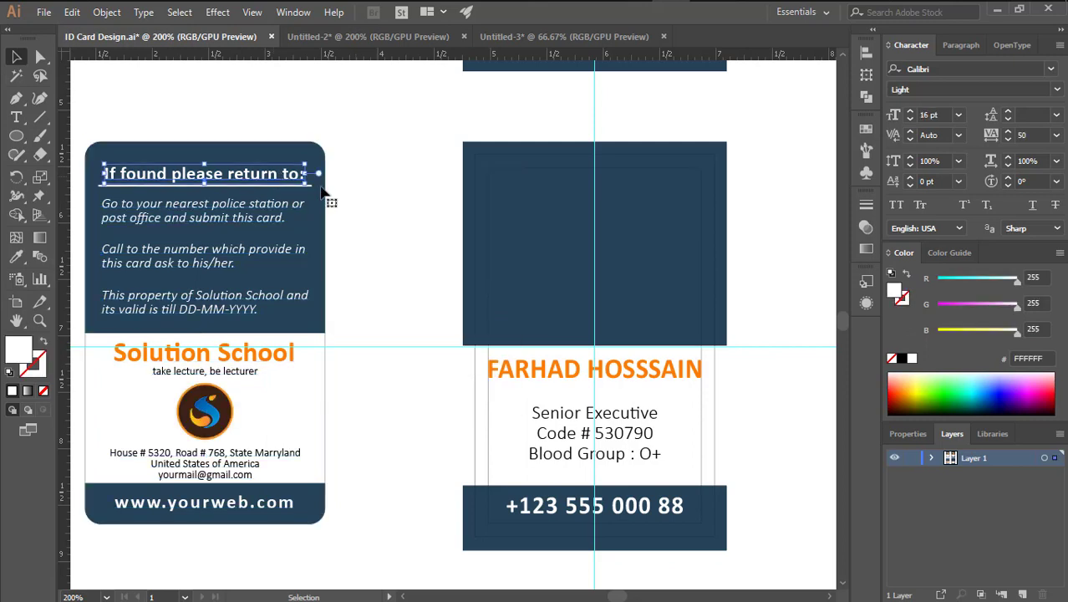
left_click(397, 193)
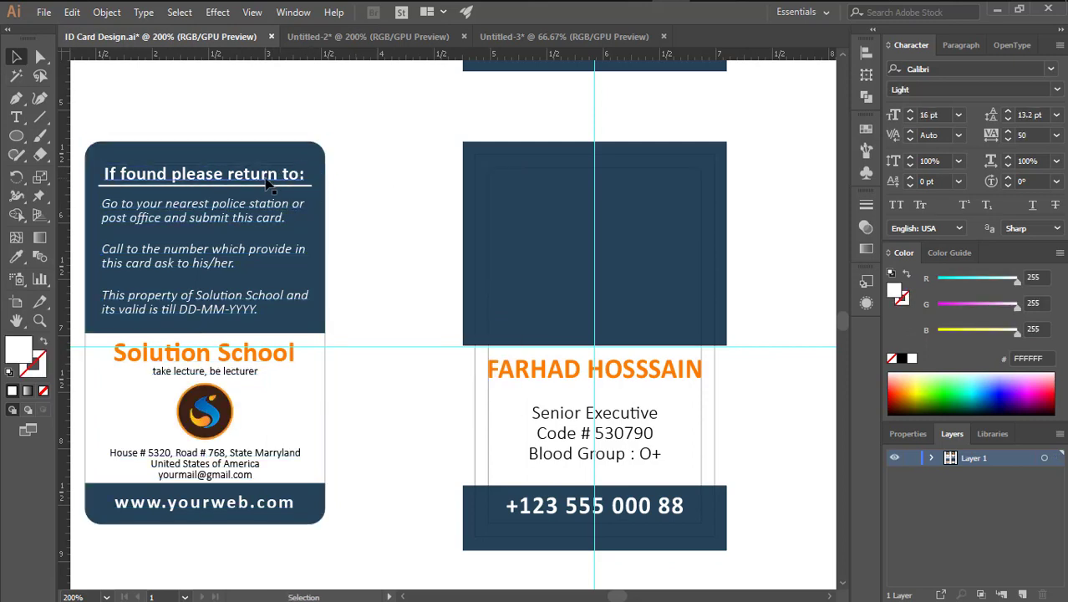
left_click(269, 177)
left_click(272, 210, "shift")
left_click(259, 250, "shift")
left_click(259, 301, "shift")
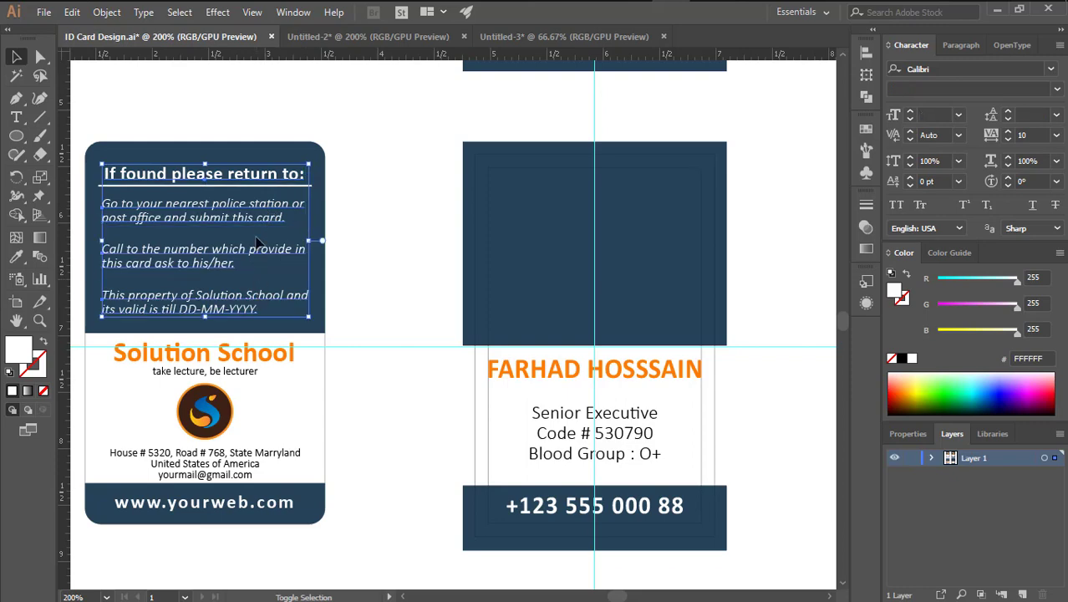
Copy the instruction texts onto the new card's navy top and bring them to front
left_click_drag(246, 211, 629, 219)
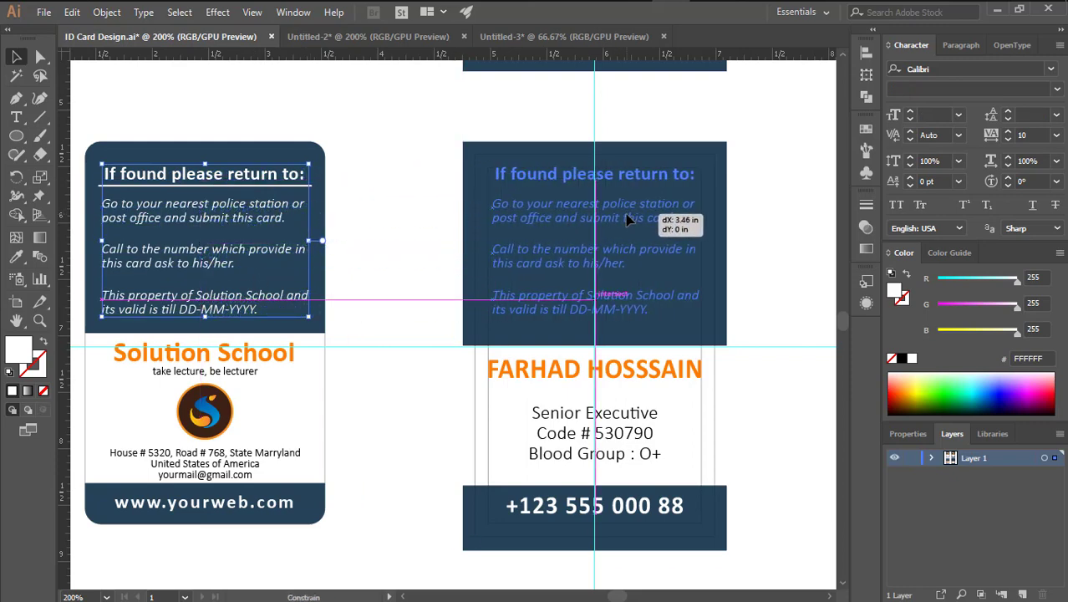
left_click_drag(713, 173, 713, 173)
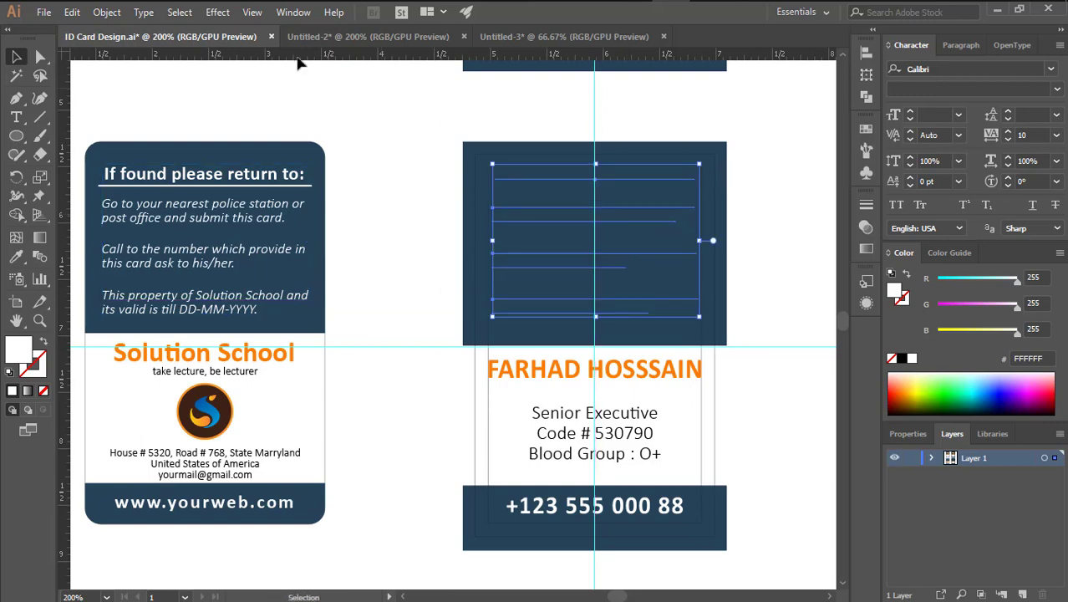
left_click(107, 13)
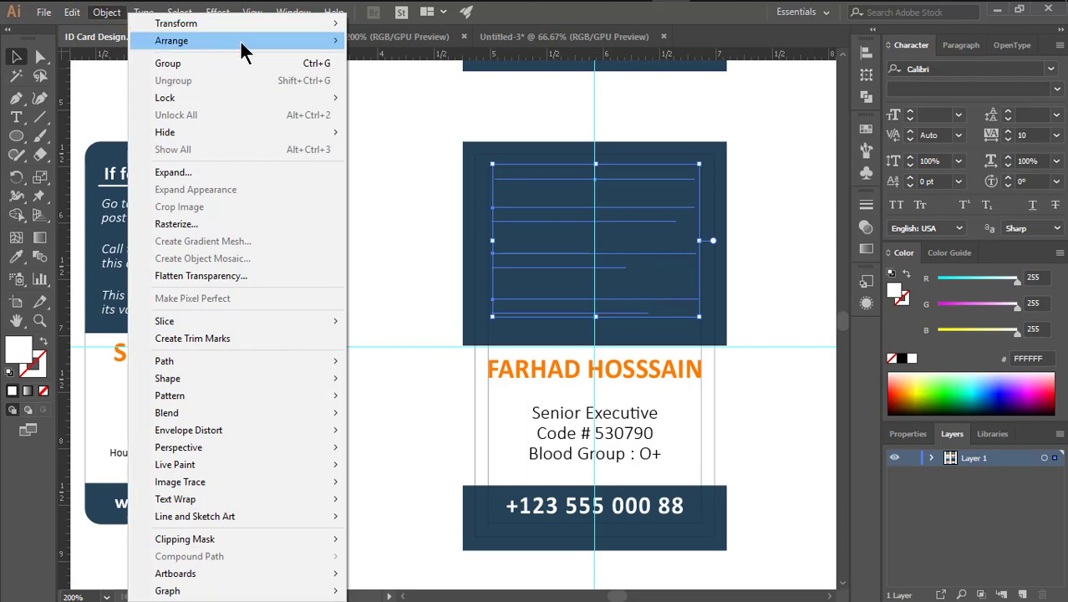
mouse_move(334, 48)
left_click(395, 42)
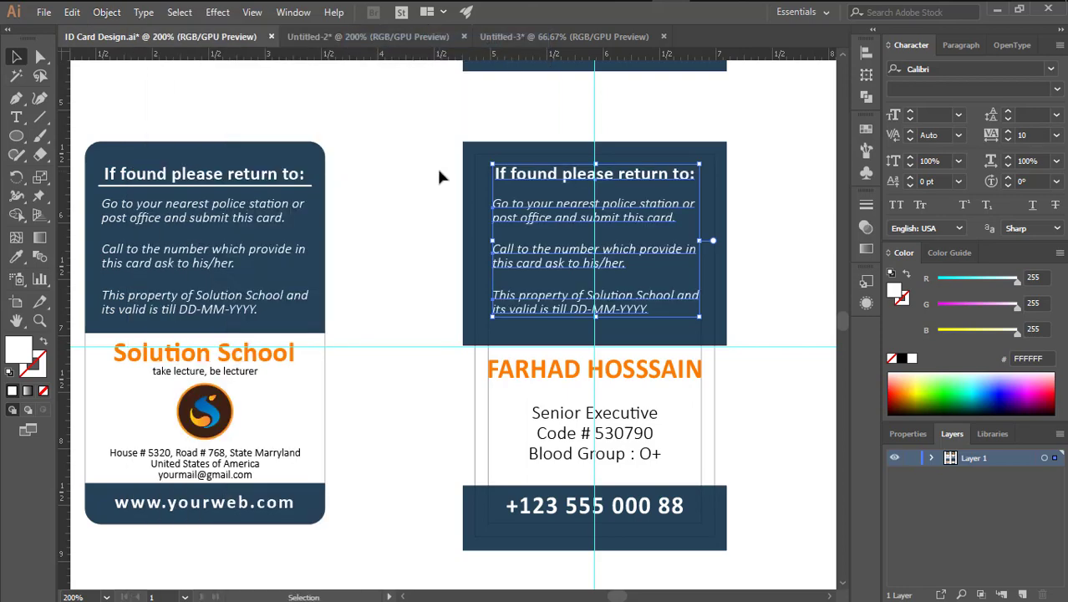
left_click(405, 179)
Copy the heading underline onto the right card and check it in Outline view
left_click_drag(305, 191, 698, 198)
key("ctrl+z")
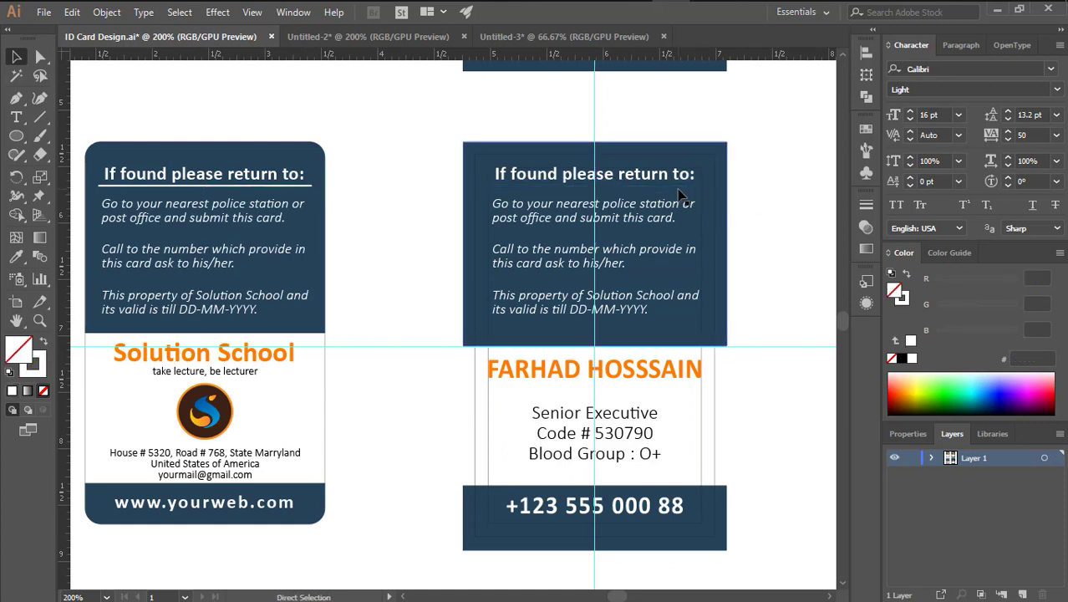
key("ctrl+y")
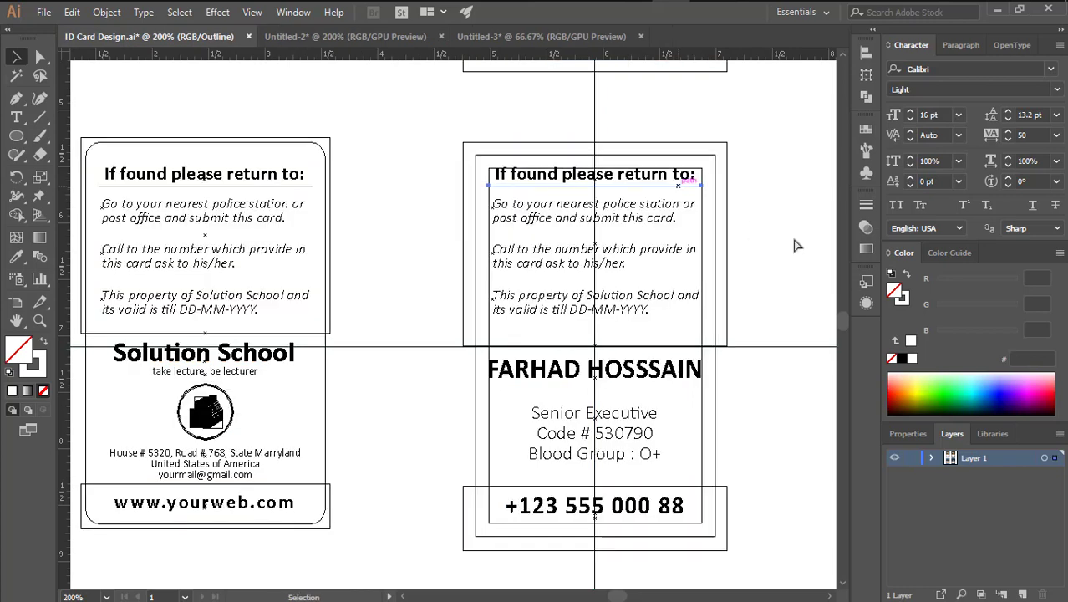
key("ctrl+y")
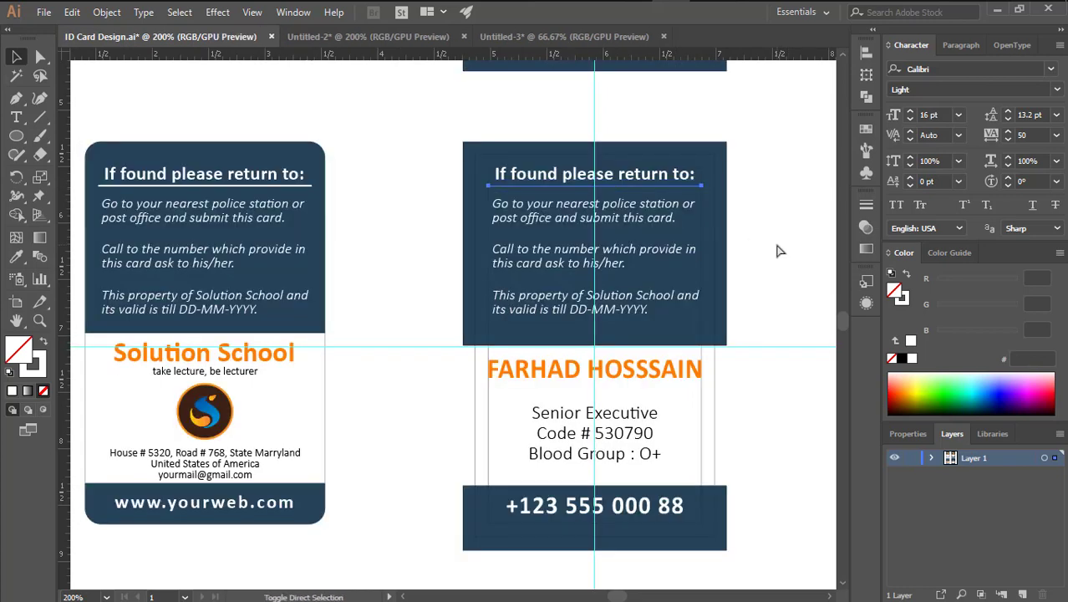
Pan the view to show both cards and check the right card's name text
left_click(776, 251)
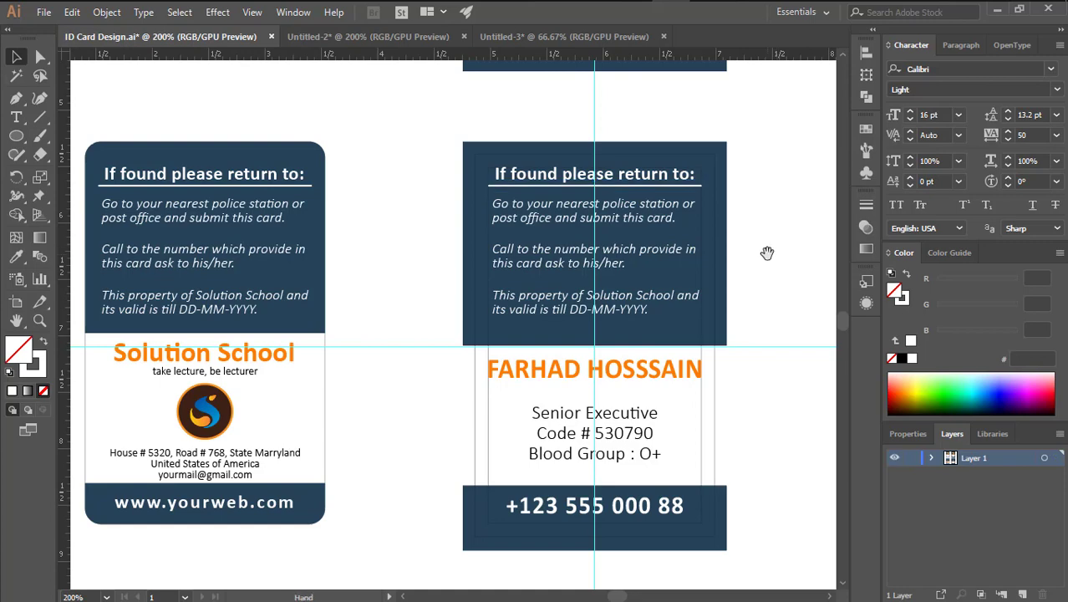
left_click_drag(768, 253, 717, 257)
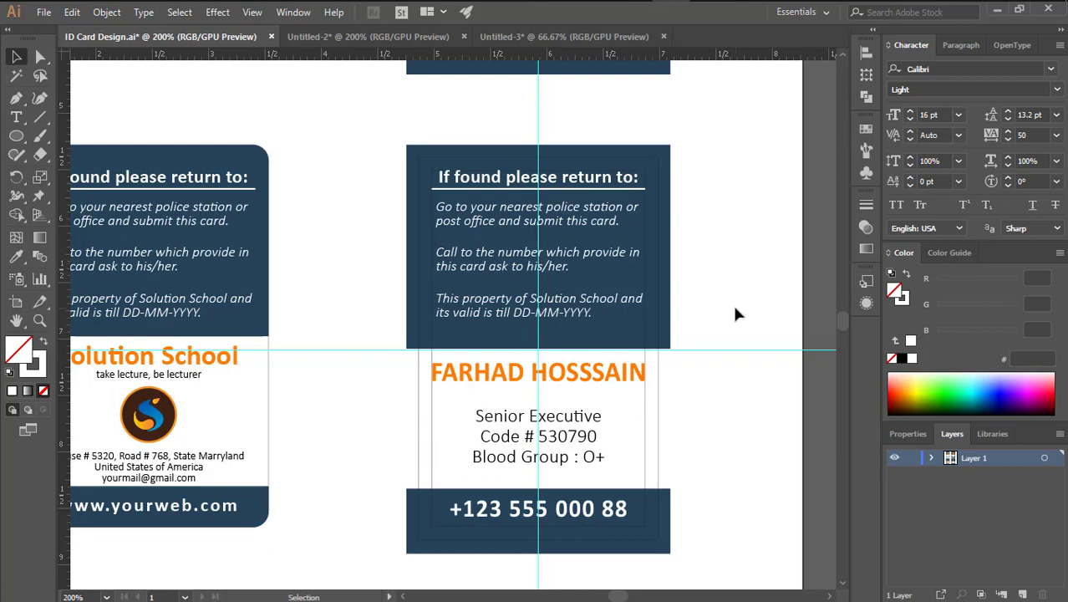
left_click_drag(722, 299, 706, 280)
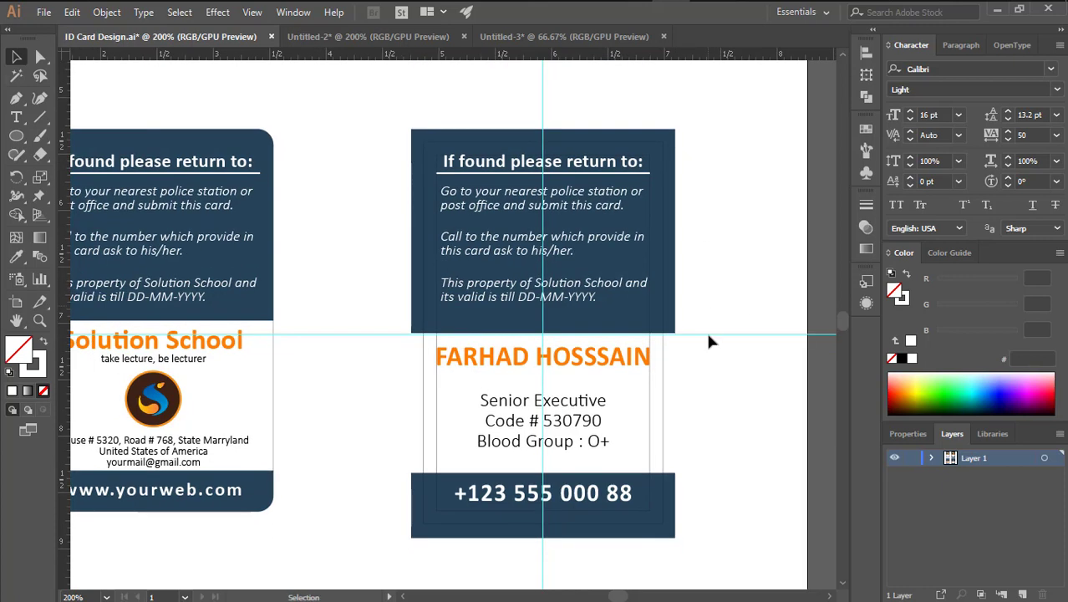
left_click(614, 365)
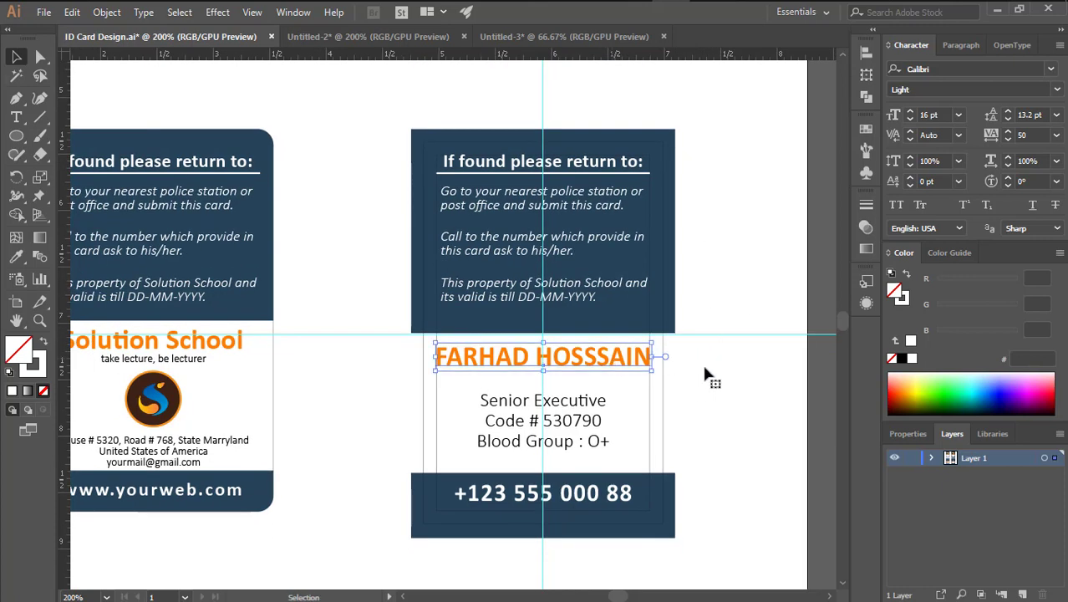
left_click(704, 374)
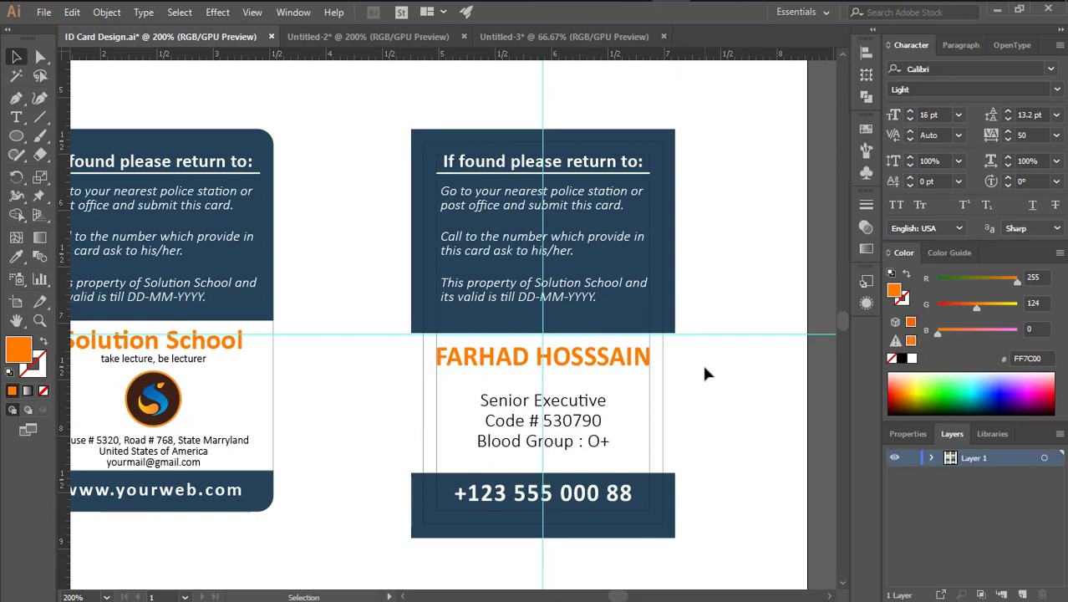
left_click_drag(702, 362, 708, 359)
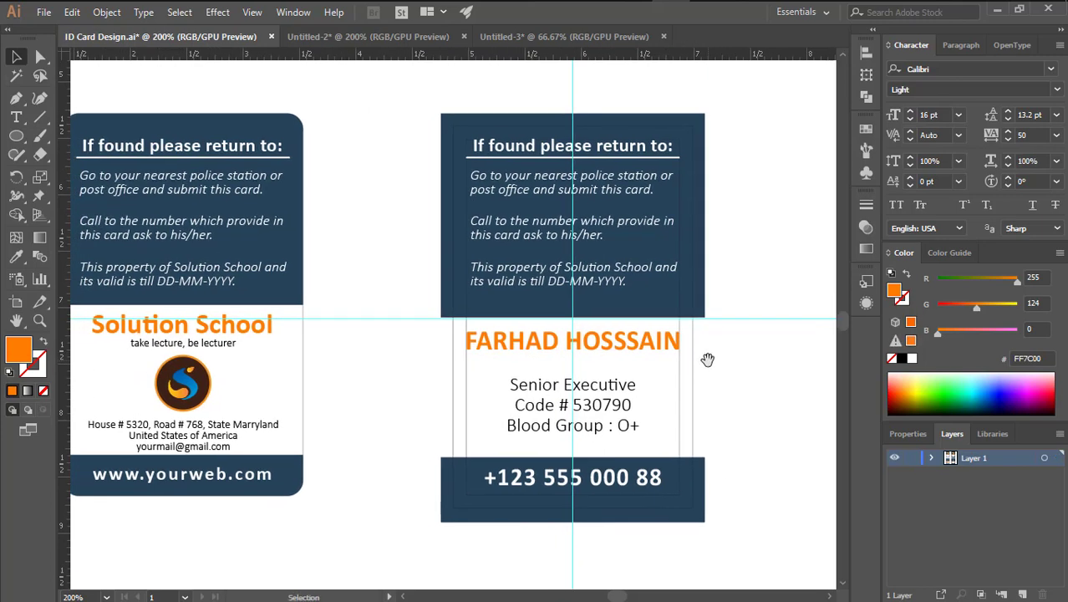
Replace the right card's name with 'Solution School'
left_click(609, 352)
triple_click(611, 354)
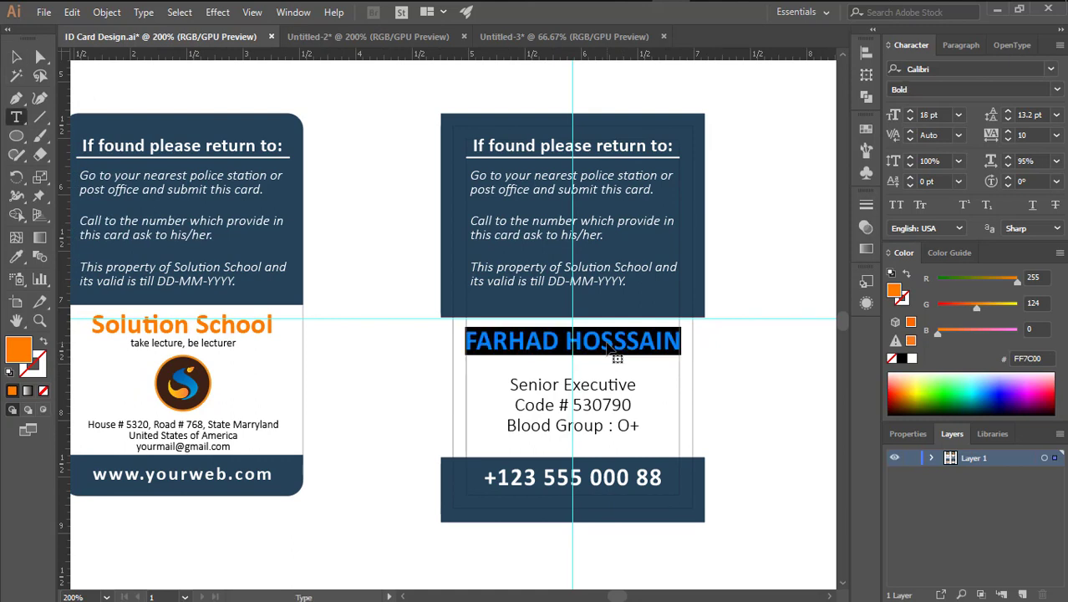
type("S")
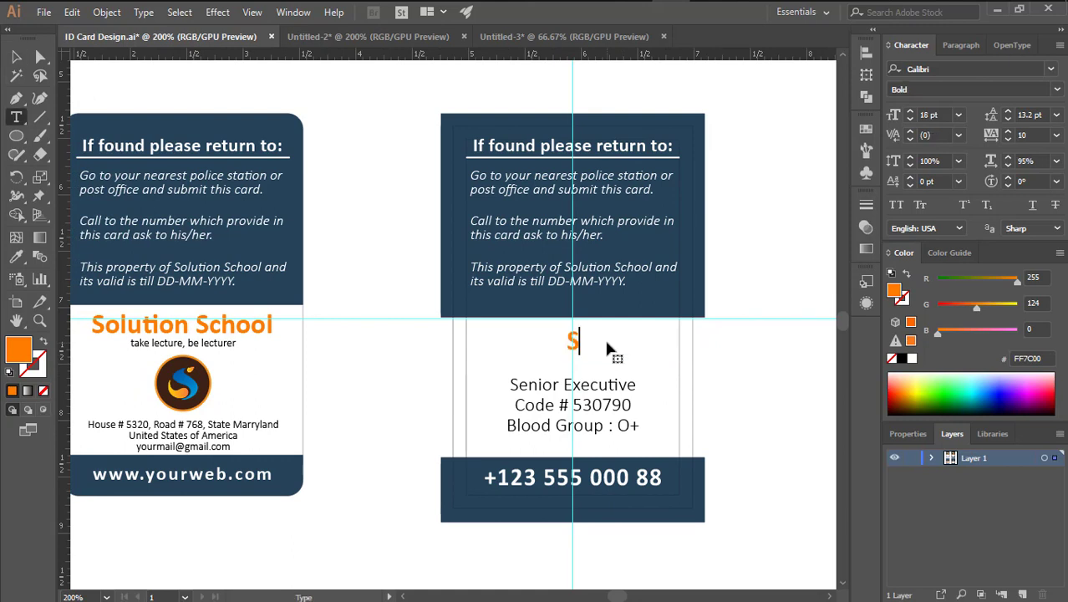
type("chool")
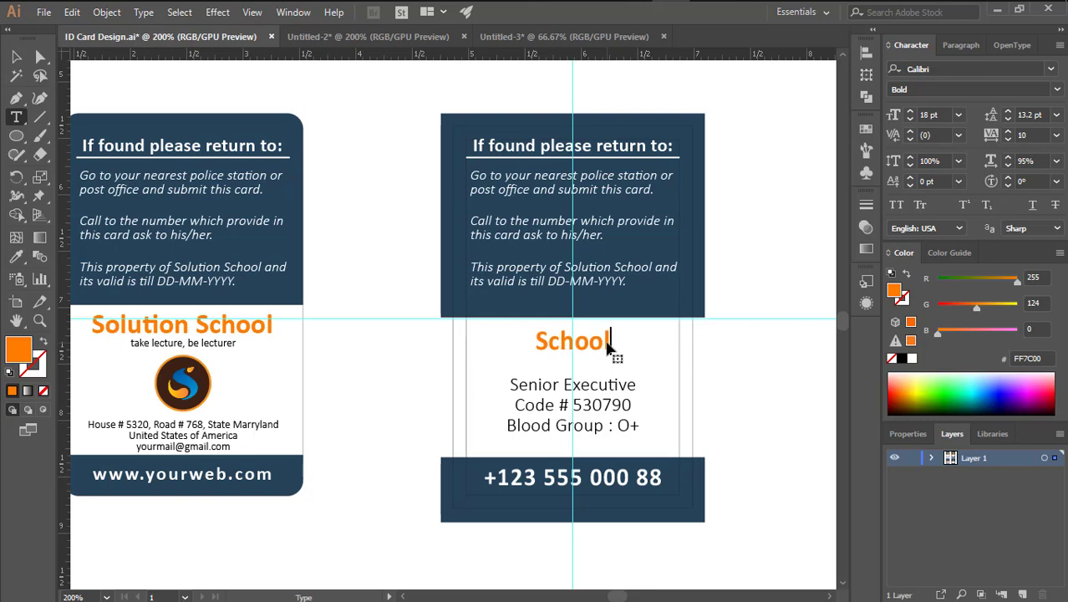
key("shift+Left")
key("shift+Left")
key("shift+Left")
key("shift+Left")
key("shift+Left")
key("shift+Left")
type("S")
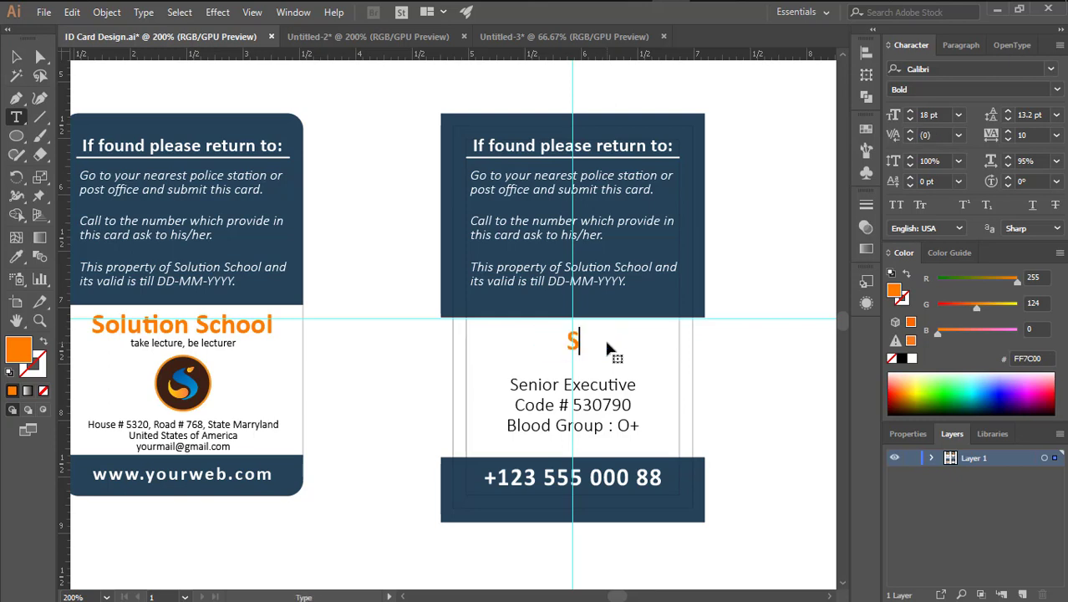
type("olution")
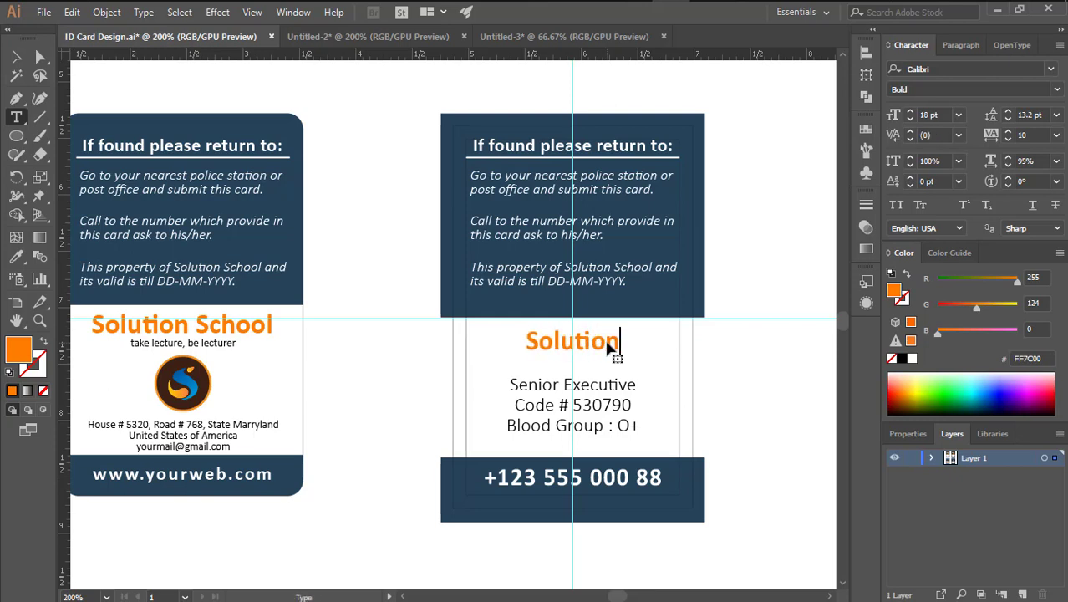
type(" School")
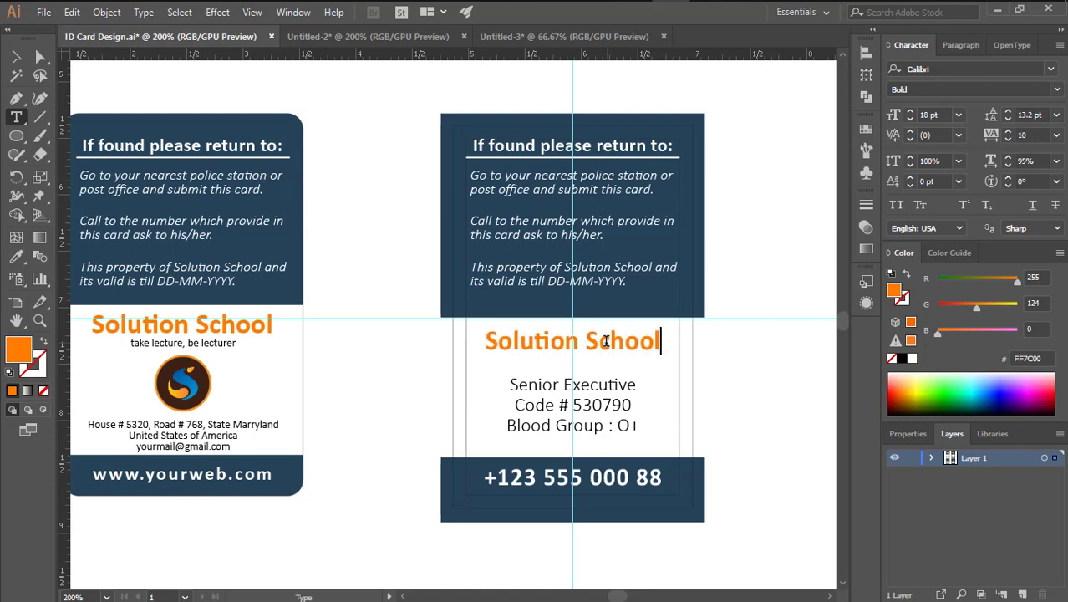
key("Escape")
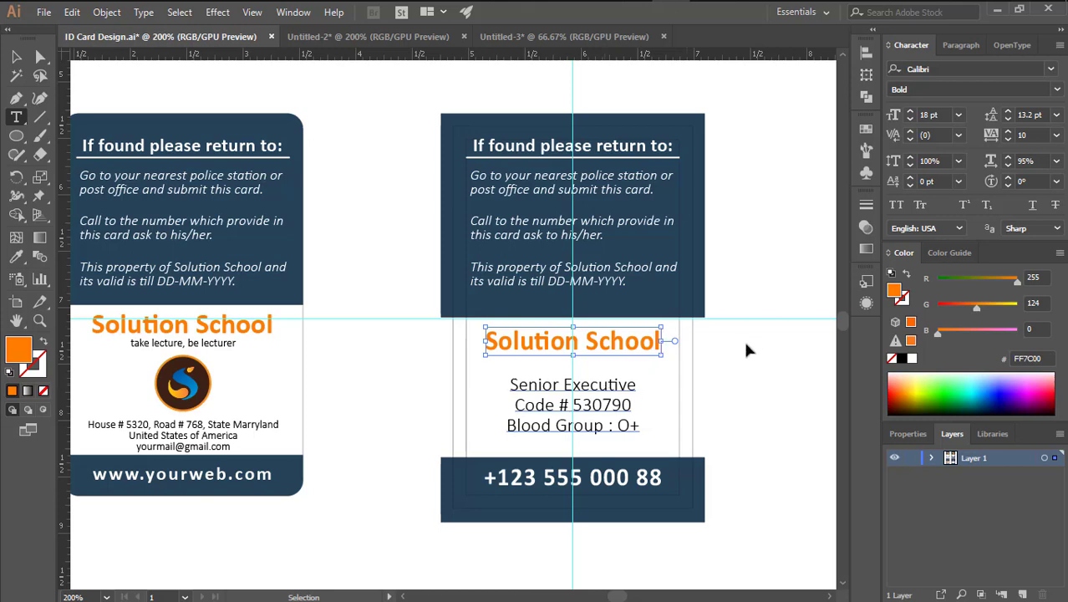
Set the school name's horizontal scale to 100%
left_click(16, 56)
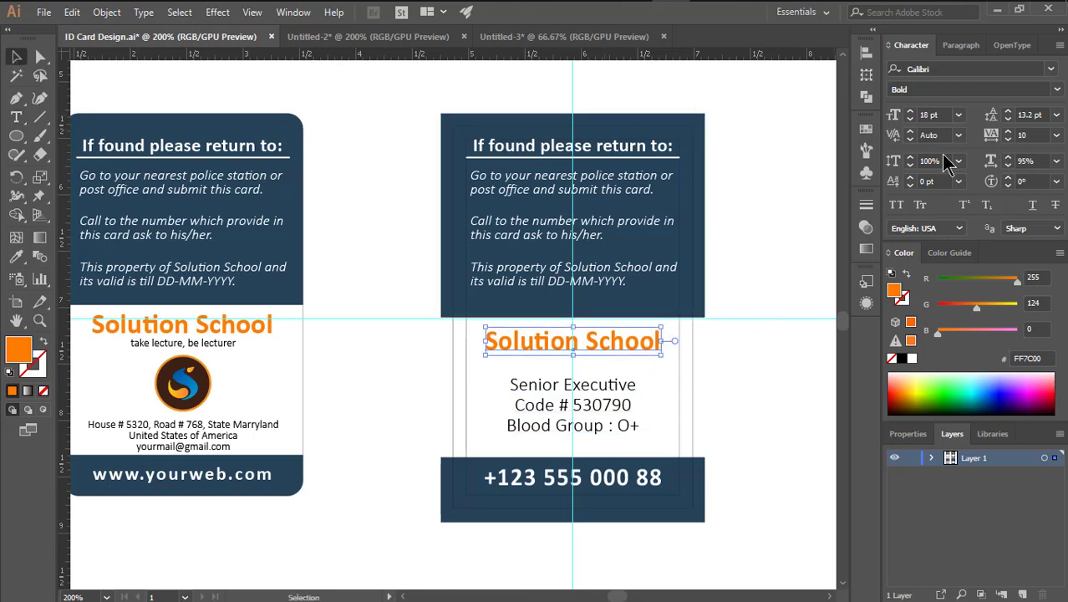
left_click(1008, 158)
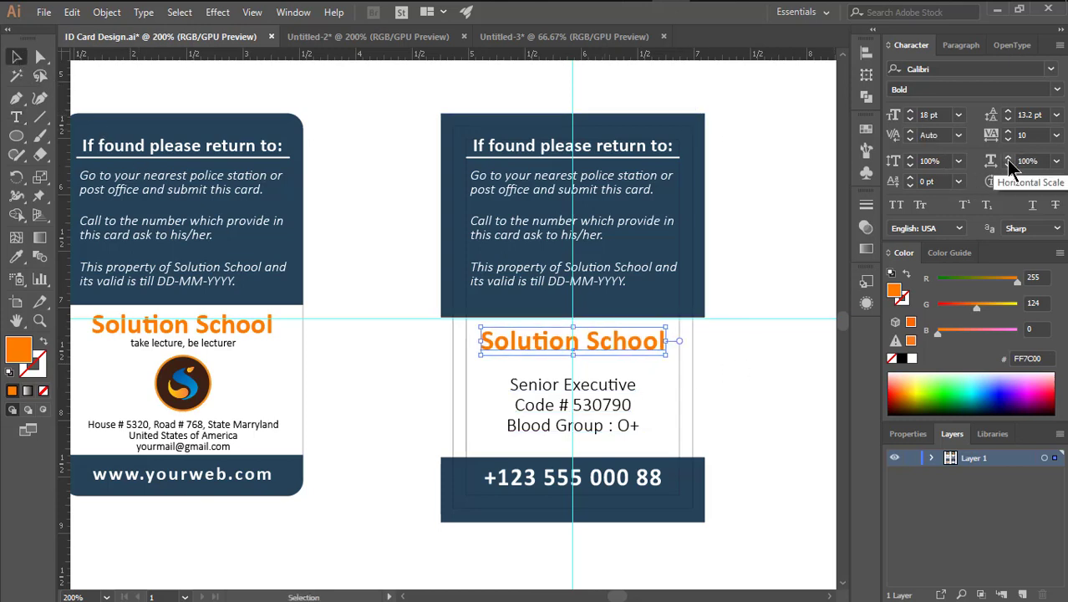
left_click(1008, 157)
left_click(1008, 165)
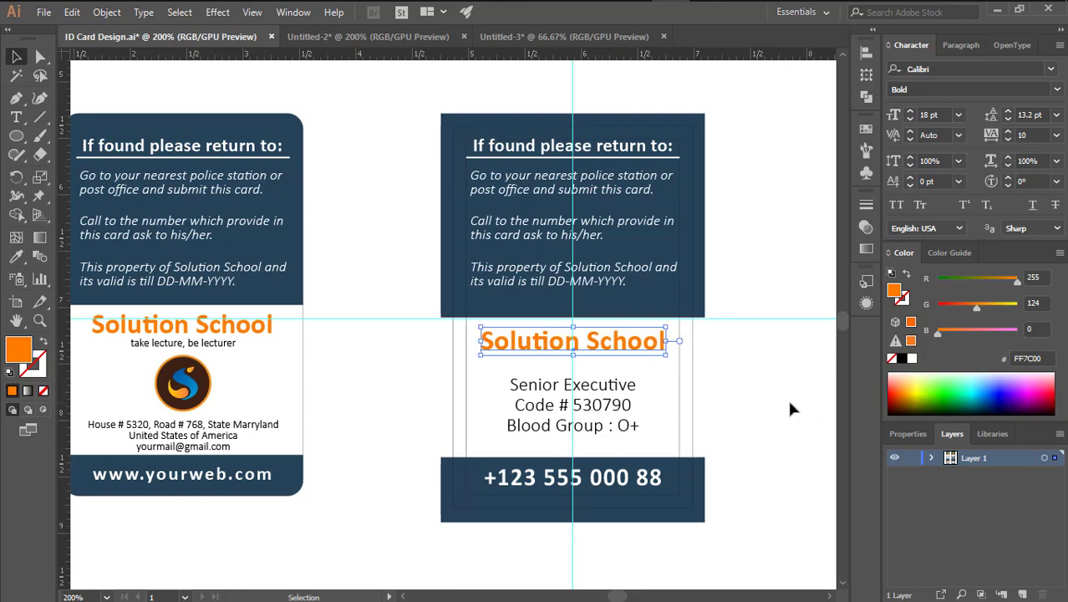
Delete the job details text and copy the left card's tagline, logo and address onto the right card
left_click(662, 395)
left_click_drag(611, 391, 610, 412)
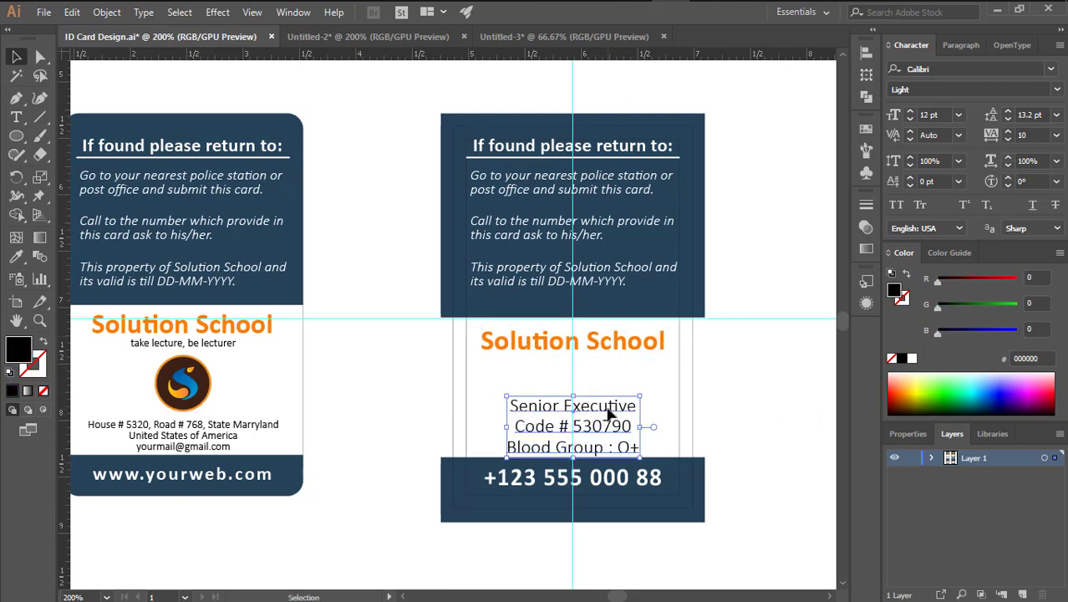
key("Delete")
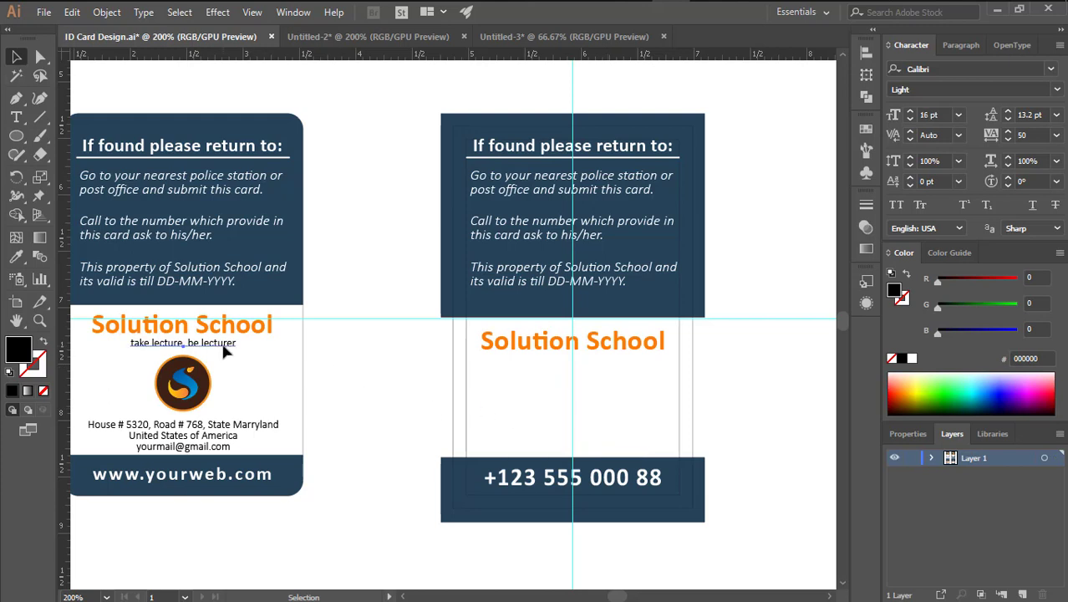
left_click(215, 436)
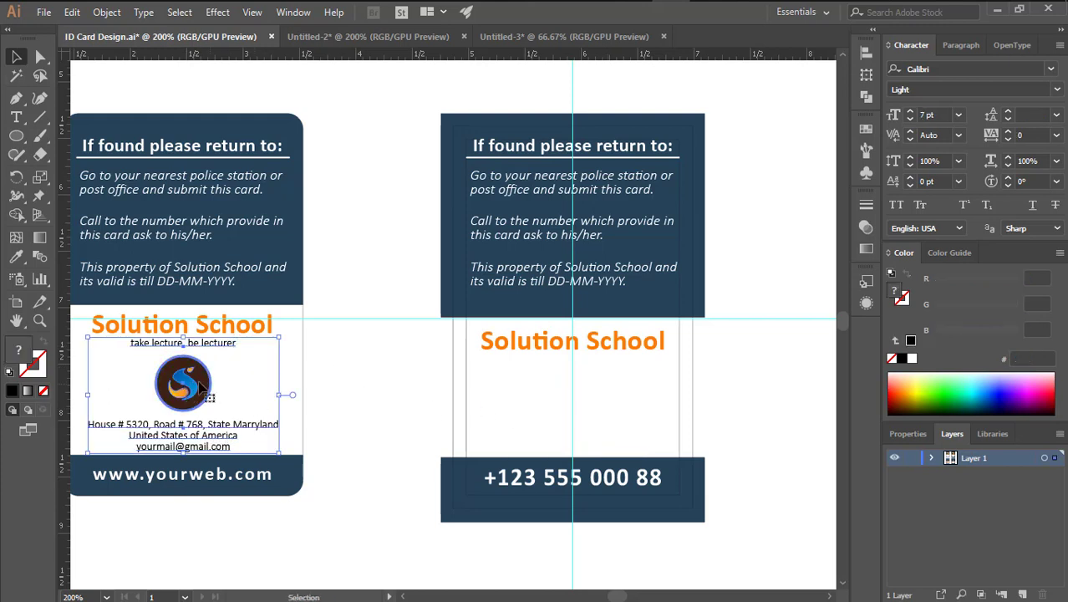
left_click_drag(201, 386, 574, 404)
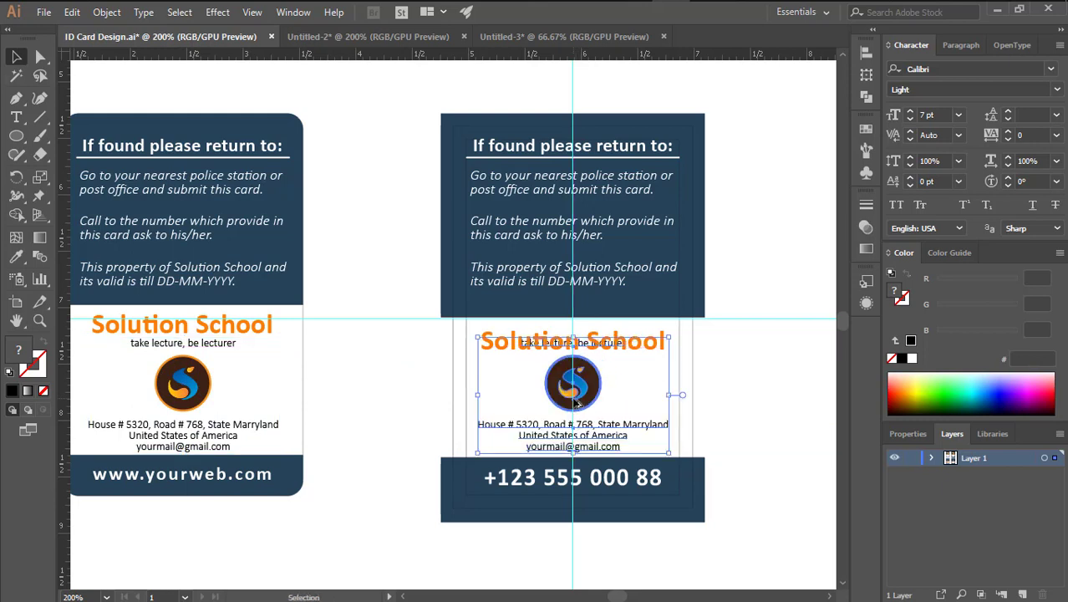
Nudge the Solution School heading and tagline down to space them
left_click(769, 351)
left_click(664, 341)
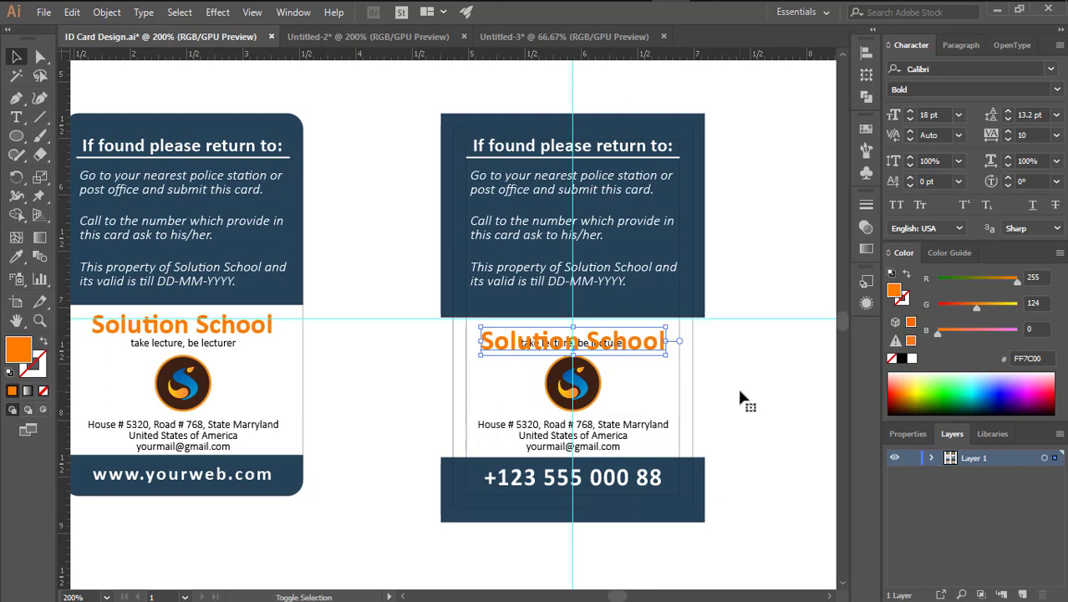
key("Up")
key("Up")
key("Up")
key("Up")
key("Up")
key("Up")
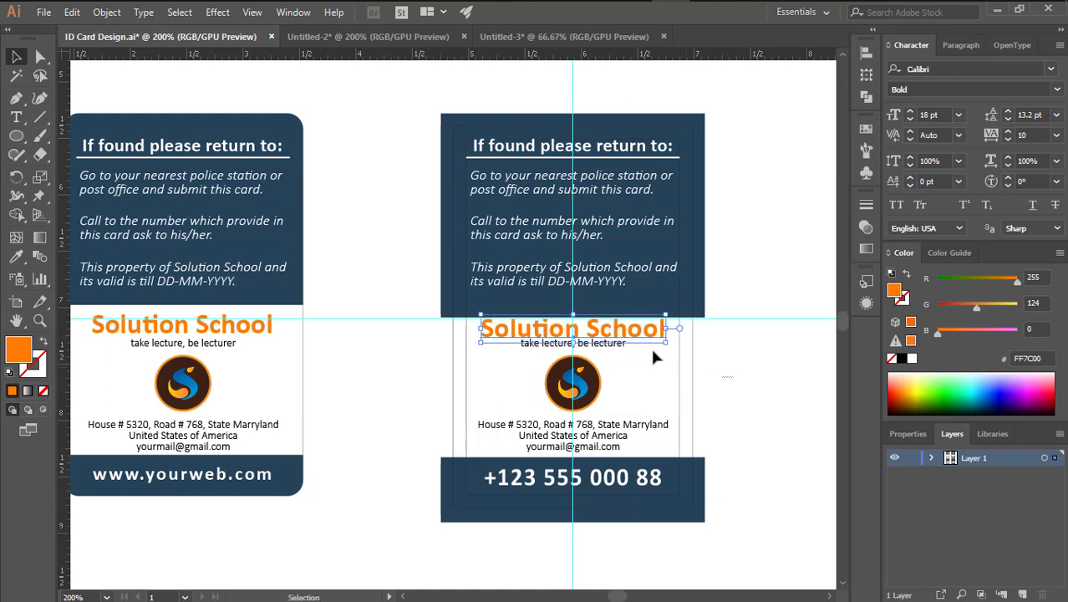
left_click(619, 344)
key("Down")
key("Down")
key("Down")
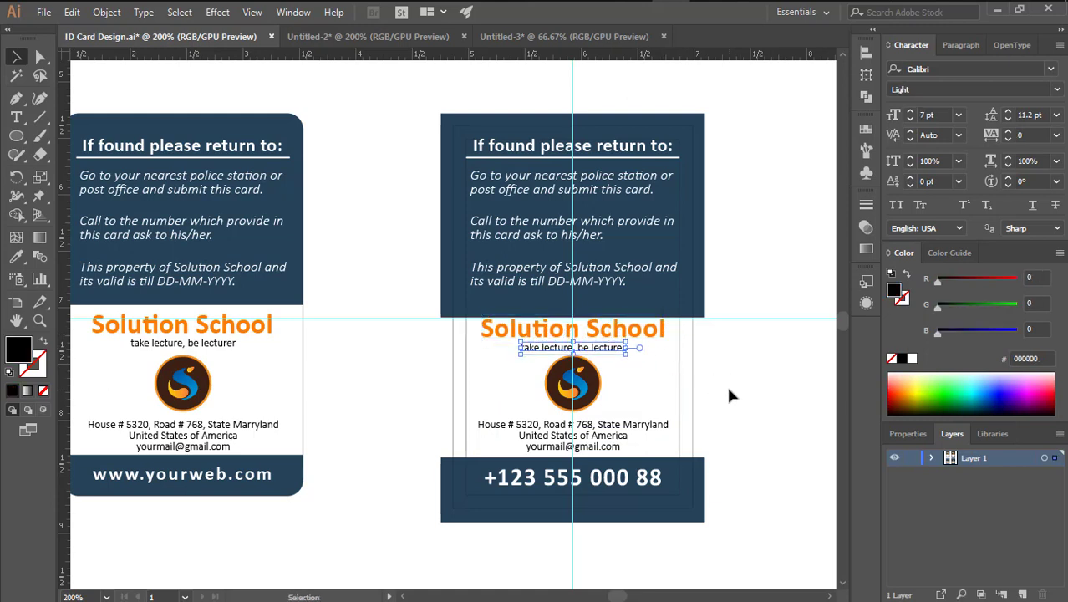
key("Down")
key("Down")
left_click(636, 336)
key("Down")
key("Down")
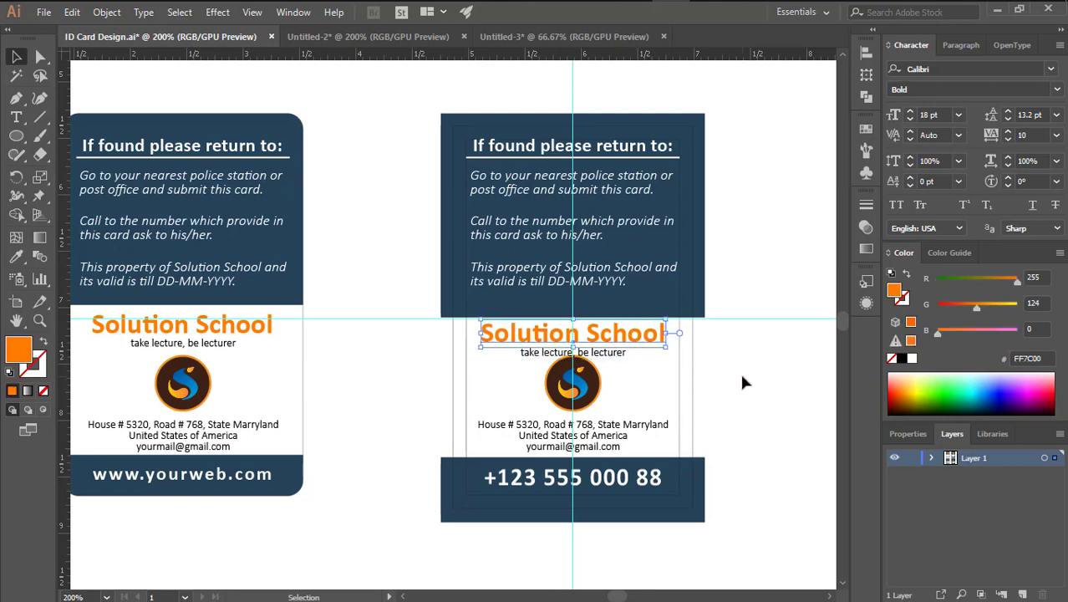
key("Down")
left_click(618, 353)
key("Down")
key("Down")
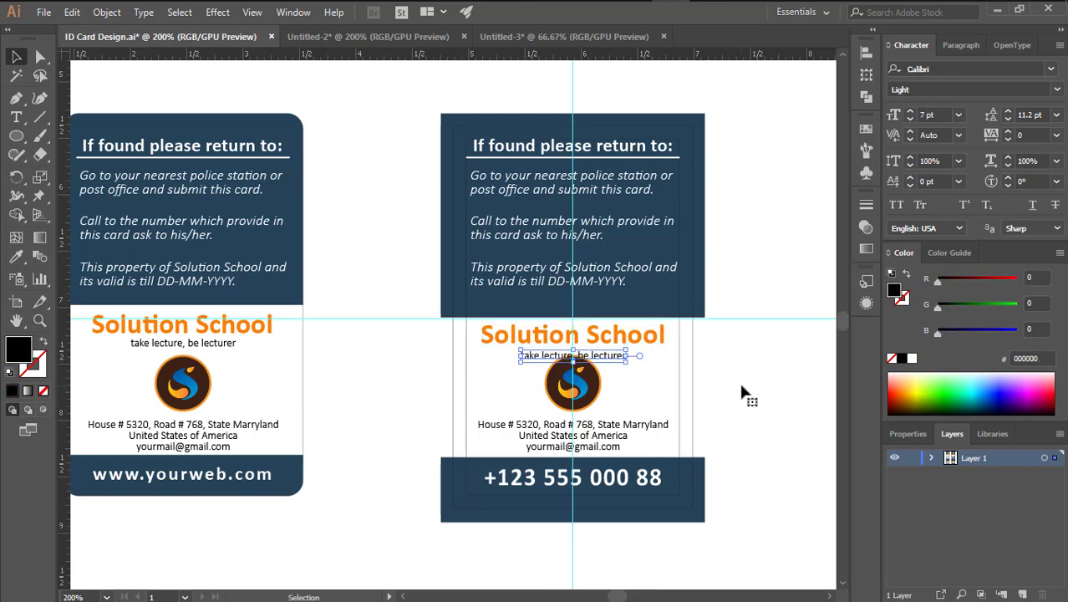
key("Down")
Nudge the address block and school logo down slightly
left_click(606, 432)
key("Down")
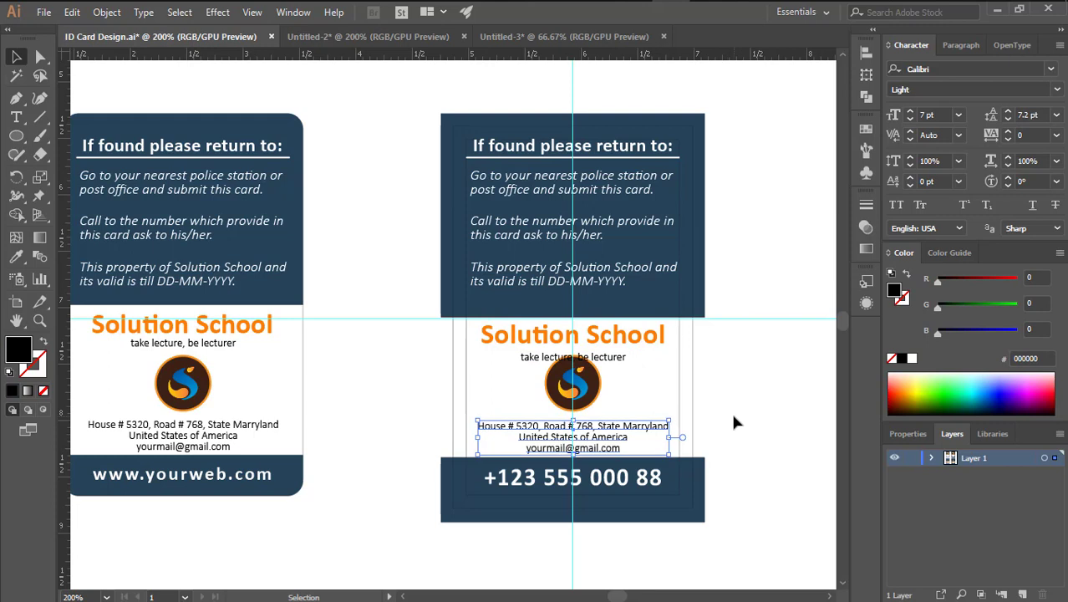
left_click(587, 393)
key("Down")
key("Down")
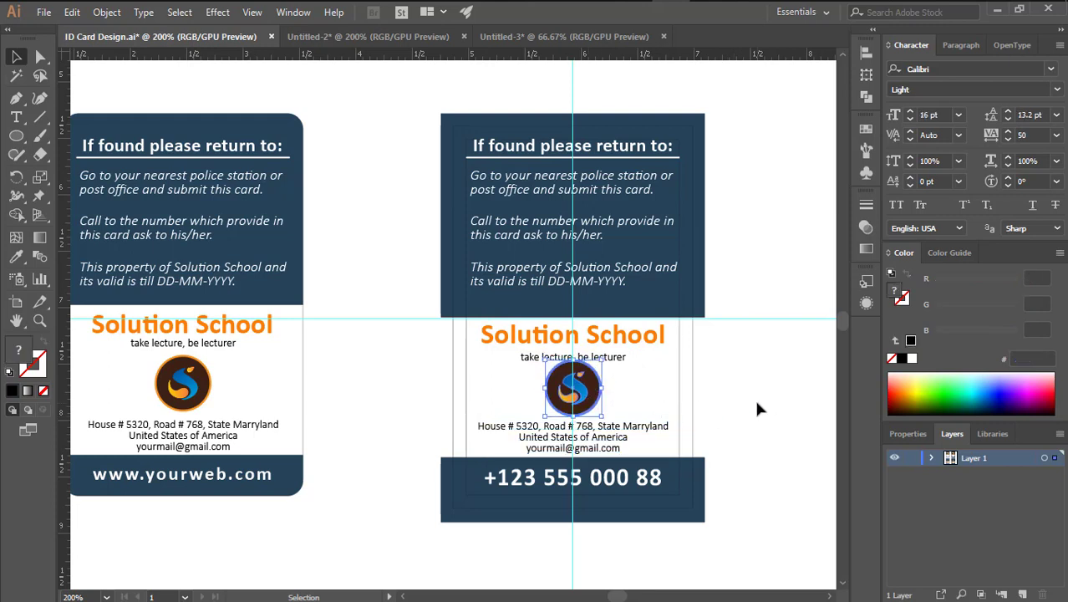
left_click(755, 397)
Nudge the tagline and Solution School heading back up slightly
left_click(621, 372)
key("Up")
left_click(637, 346)
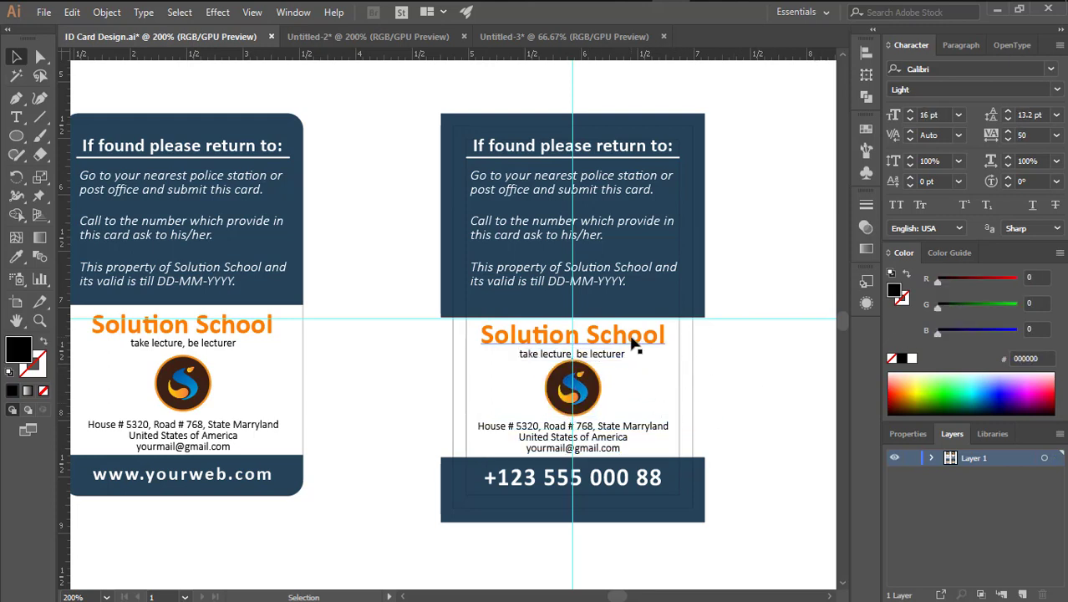
key("Up")
left_click(755, 371)
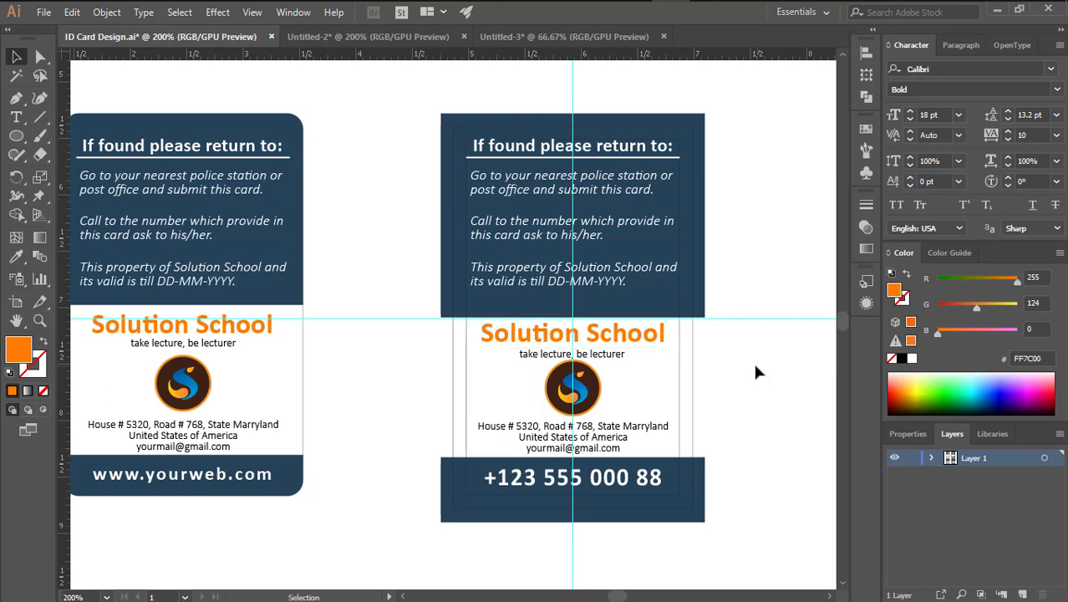
left_click(616, 365)
key("Up")
left_click(733, 353)
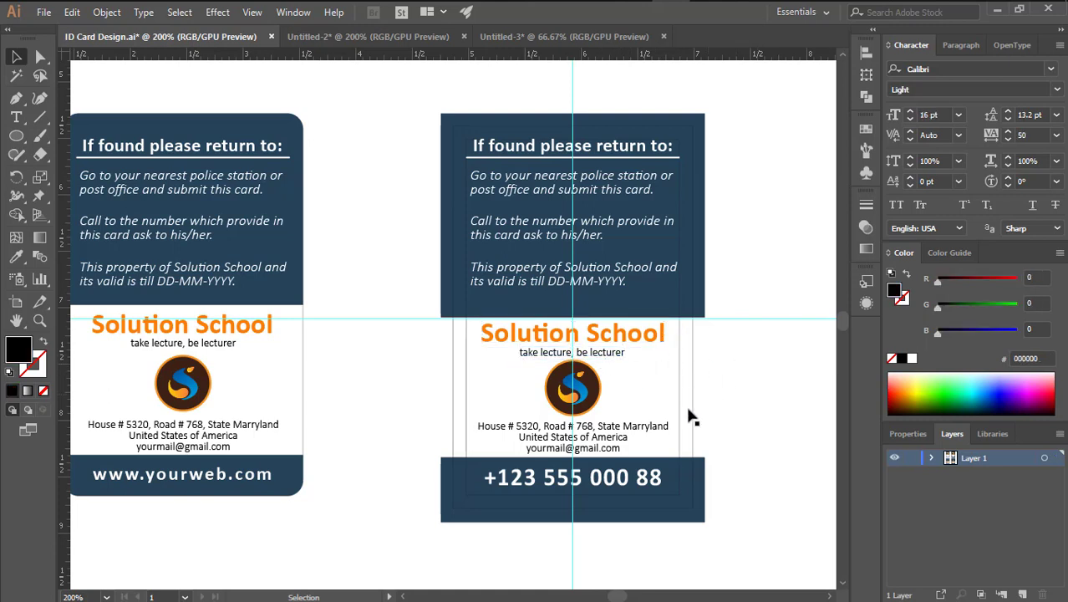
left_click(587, 395)
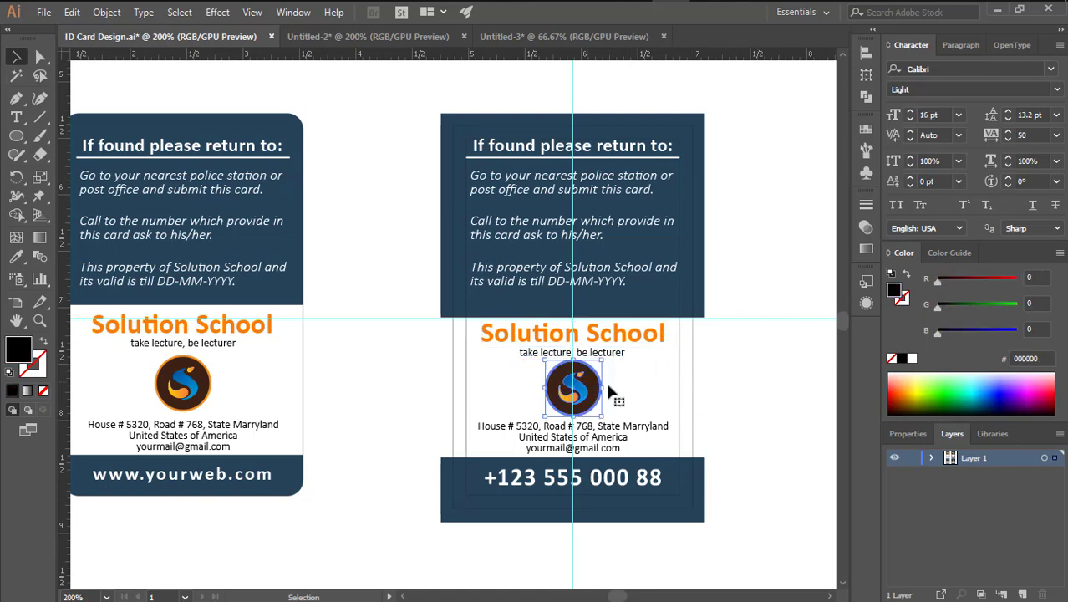
left_click(728, 385)
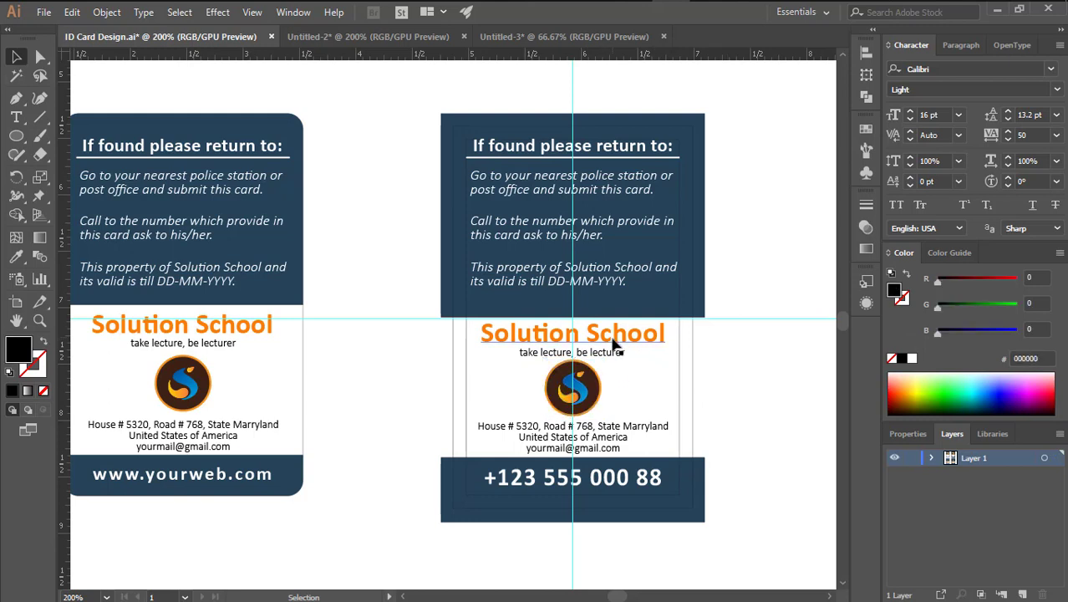
left_click(633, 485)
double_click(633, 485)
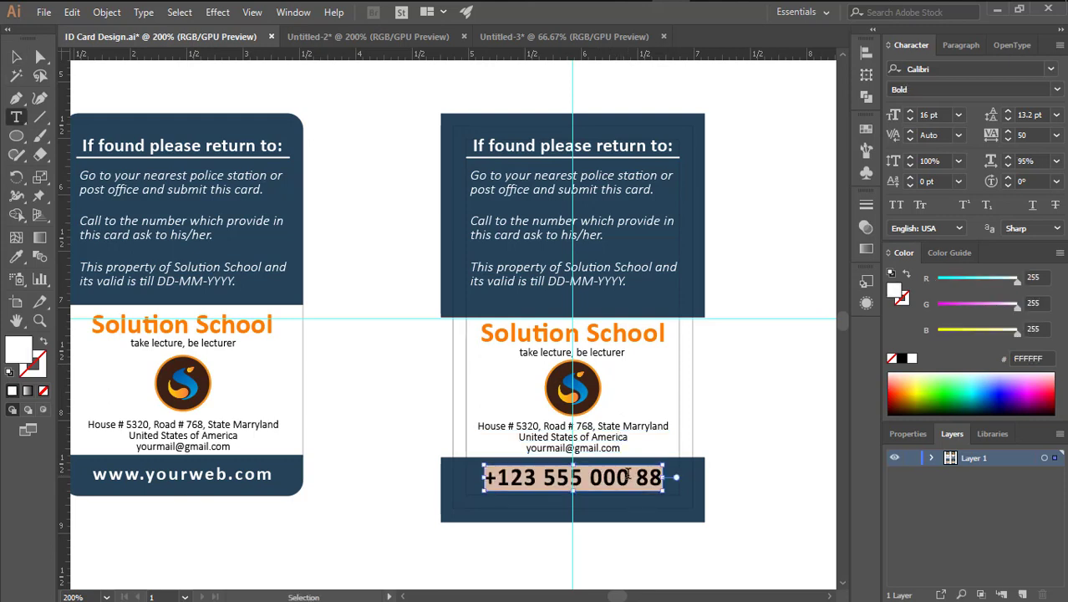
key("Escape")
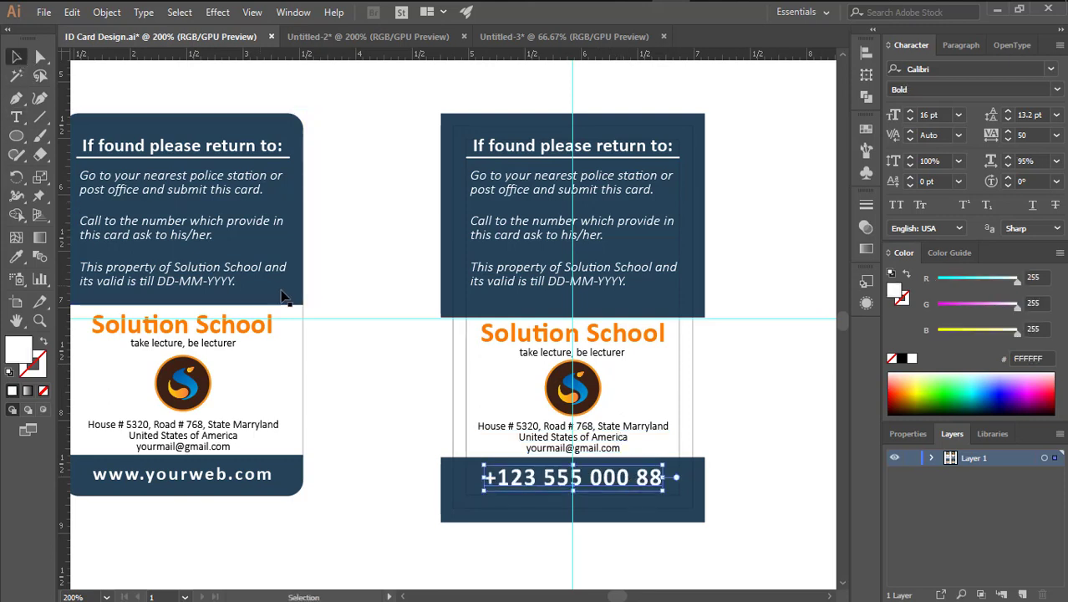
key("Delete")
left_click_drag(239, 485, 622, 498)
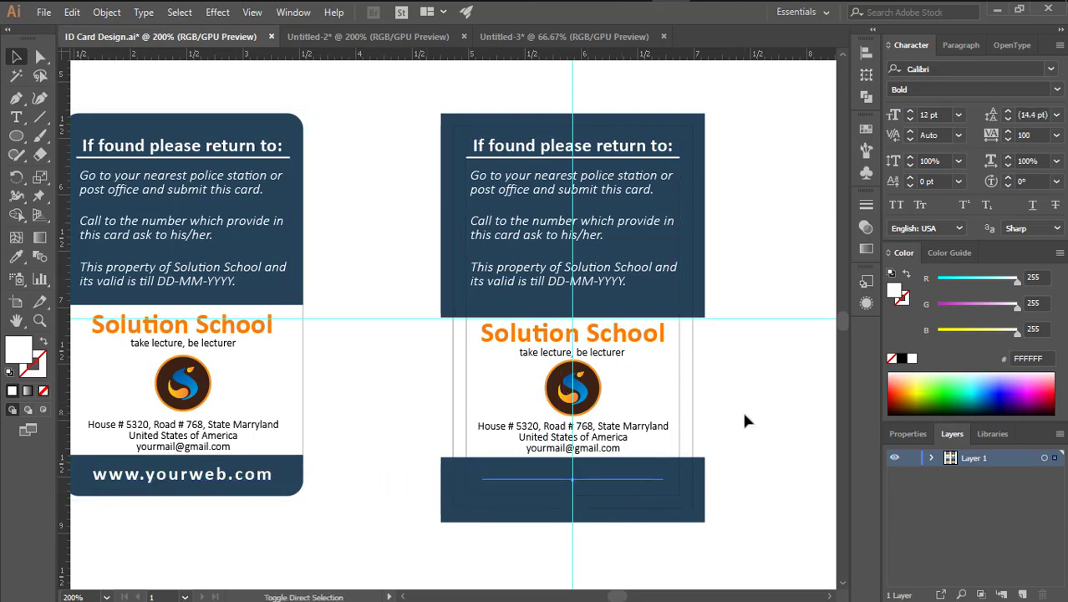
Unlock the guides and delete the horizontal guide
left_click(742, 408)
left_click_drag(741, 364, 687, 370)
scroll(688, 370, "down", 2)
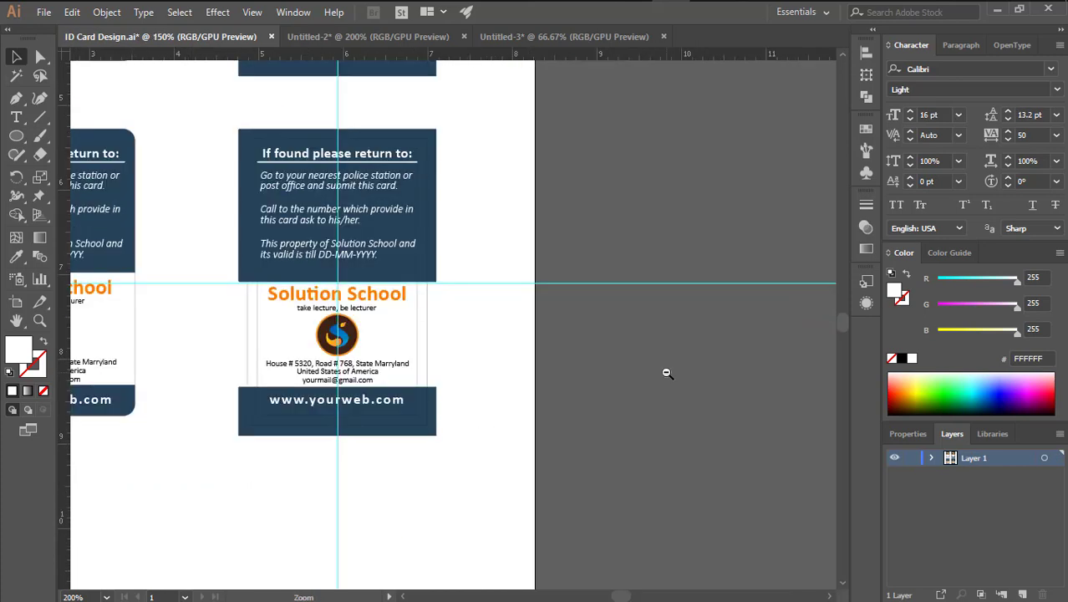
left_click(707, 355)
right_click(706, 355)
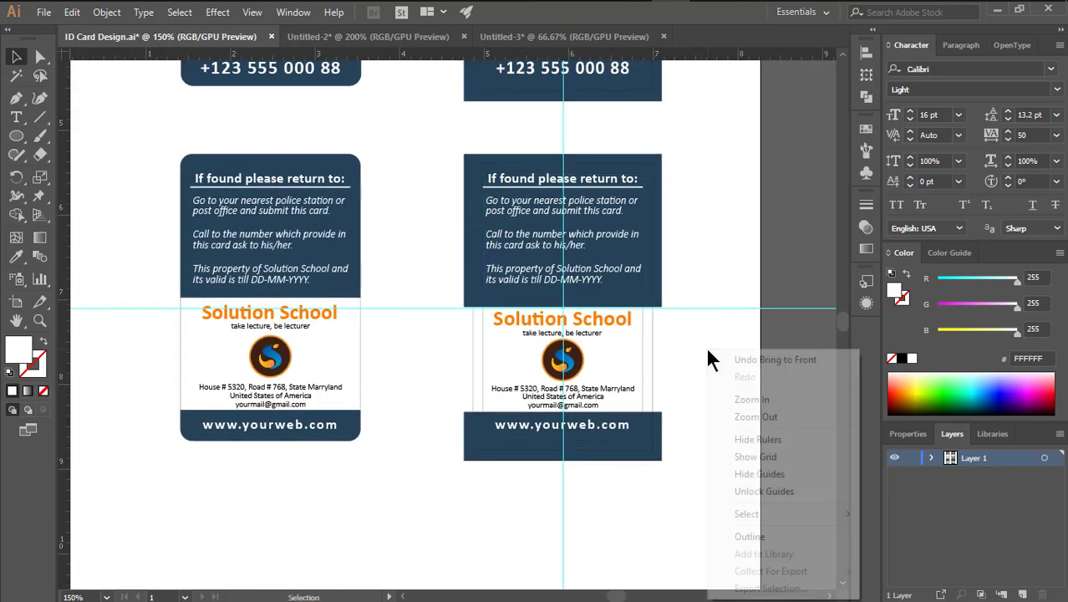
left_click(760, 487)
left_click_drag(719, 302, 744, 368)
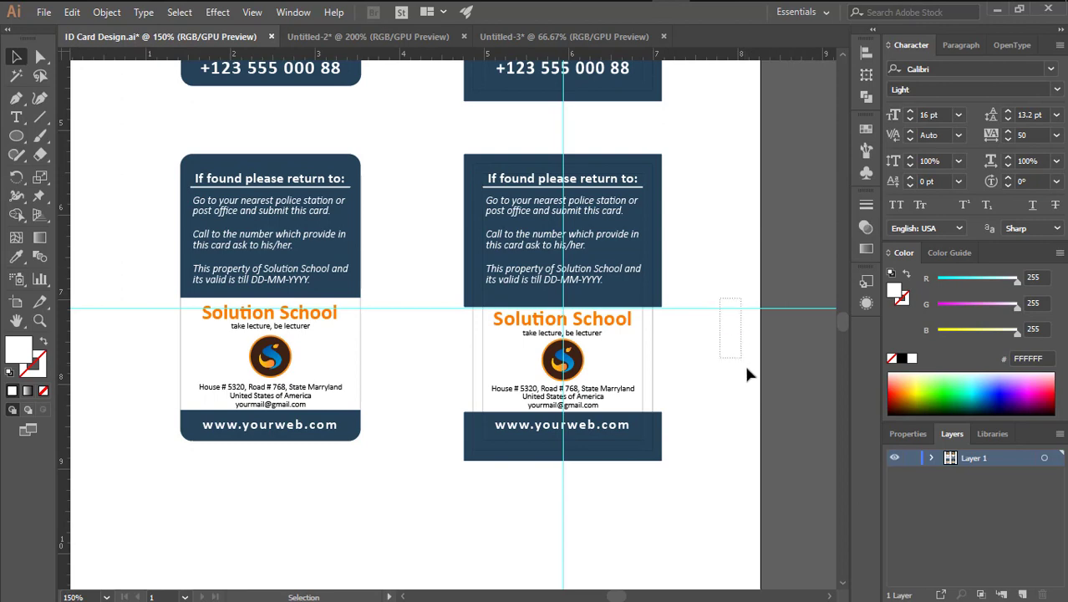
key("Delete")
Apply a 0.139 in Round Corners effect to the front card artwork
left_click_drag(708, 49, 656, 377)
scroll(624, 341, "up", 1)
left_click_drag(588, 341, 558, 316)
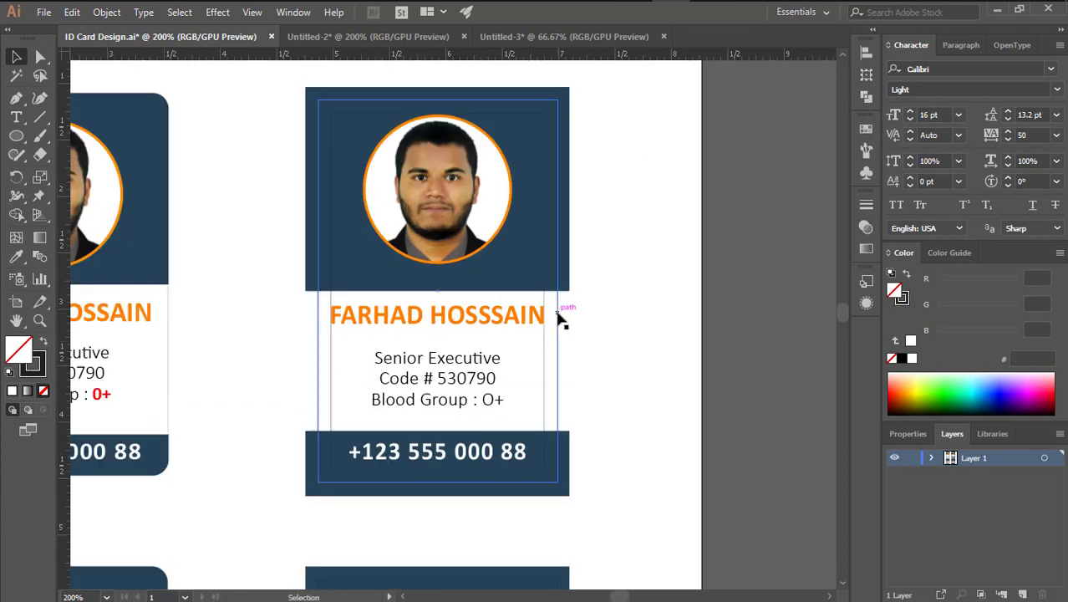
left_click_drag(599, 248, 629, 267)
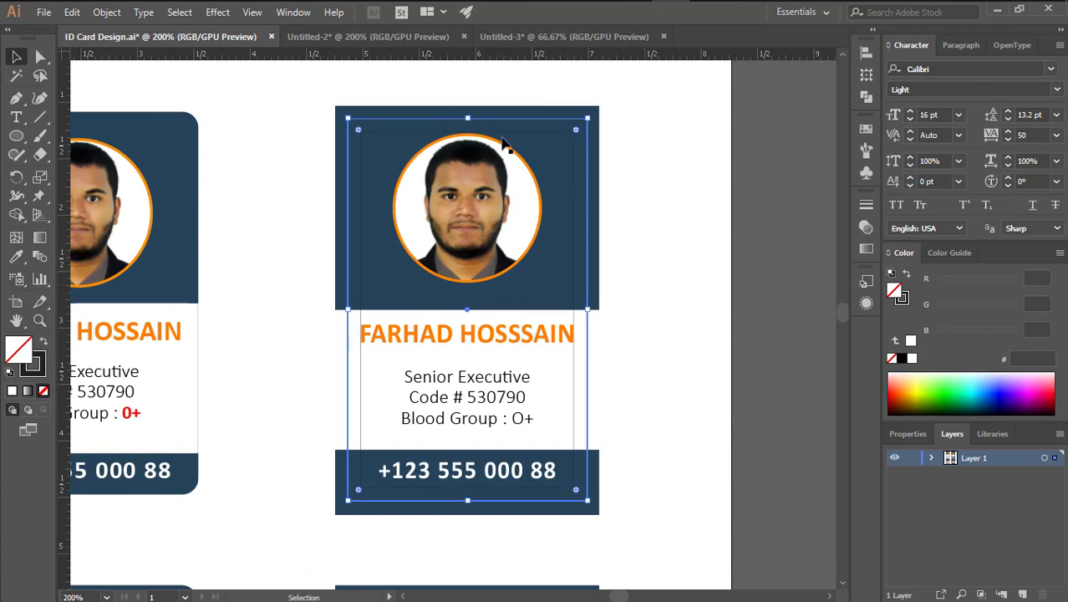
left_click(217, 12)
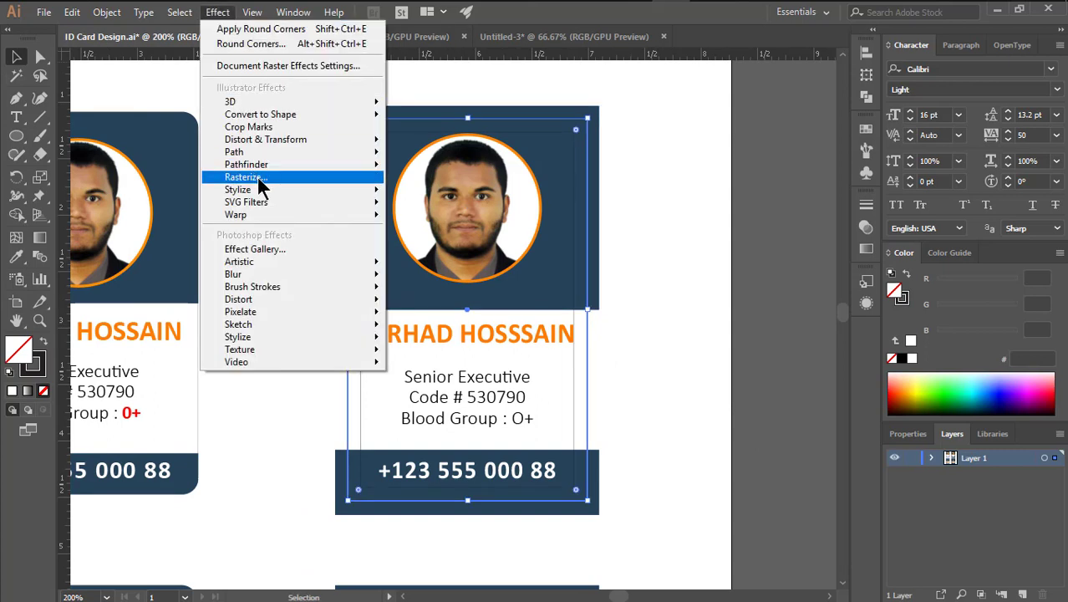
mouse_move(367, 196)
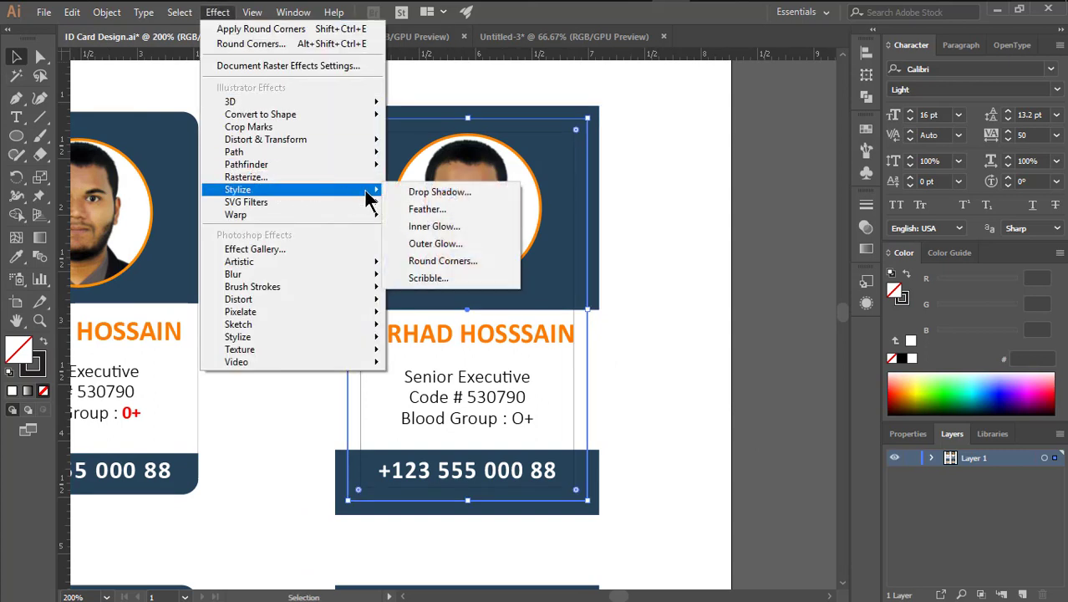
left_click(443, 261)
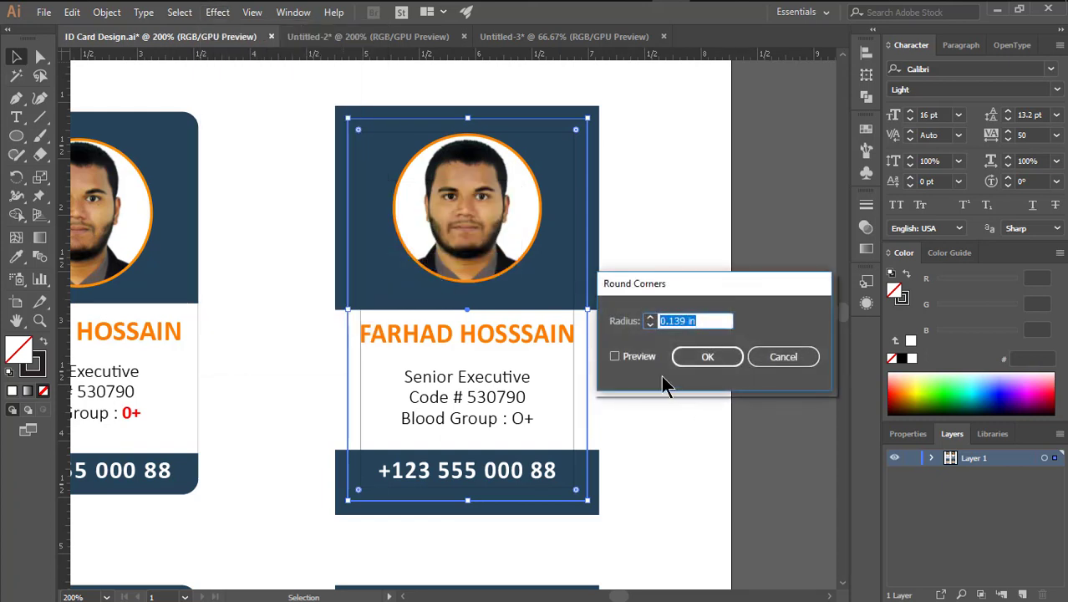
left_click(708, 357)
left_click(608, 464)
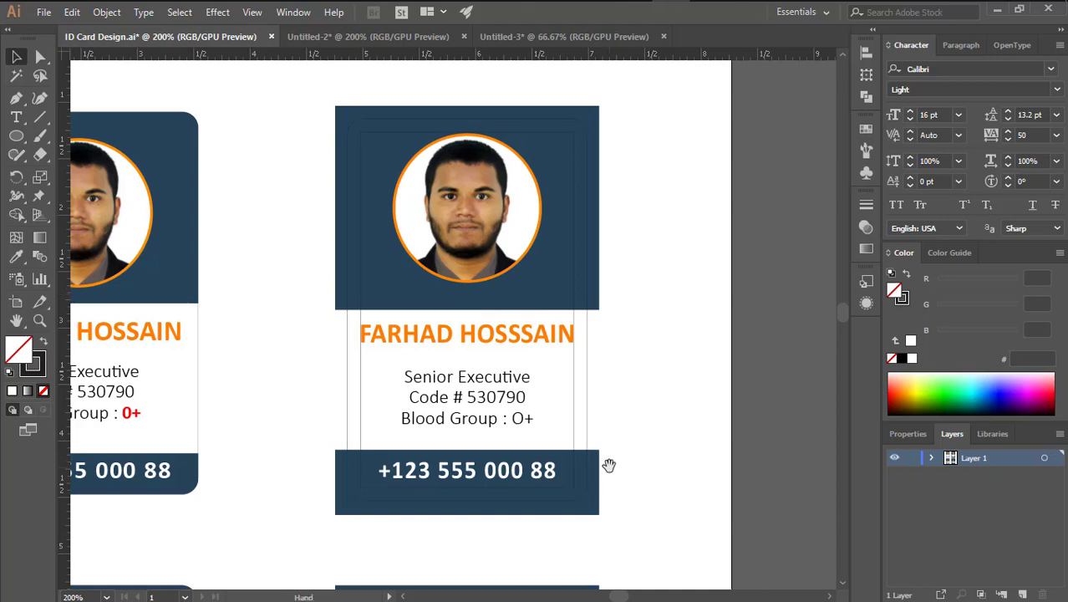
Apply the same Round Corners effect to the card back artwork
scroll(637, 465, "down", 5)
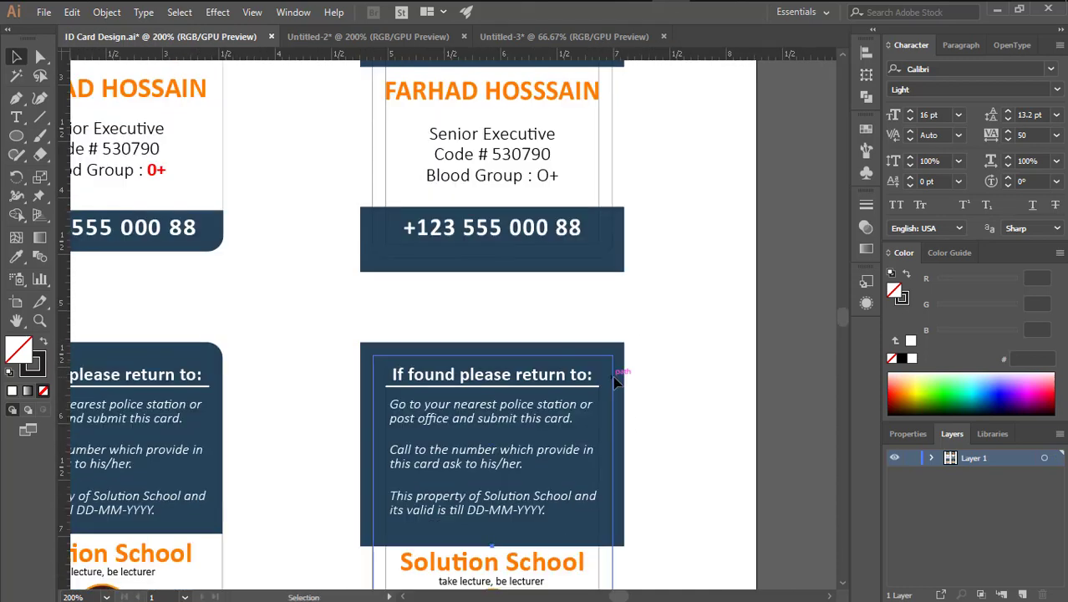
left_click(612, 375)
left_click(217, 12)
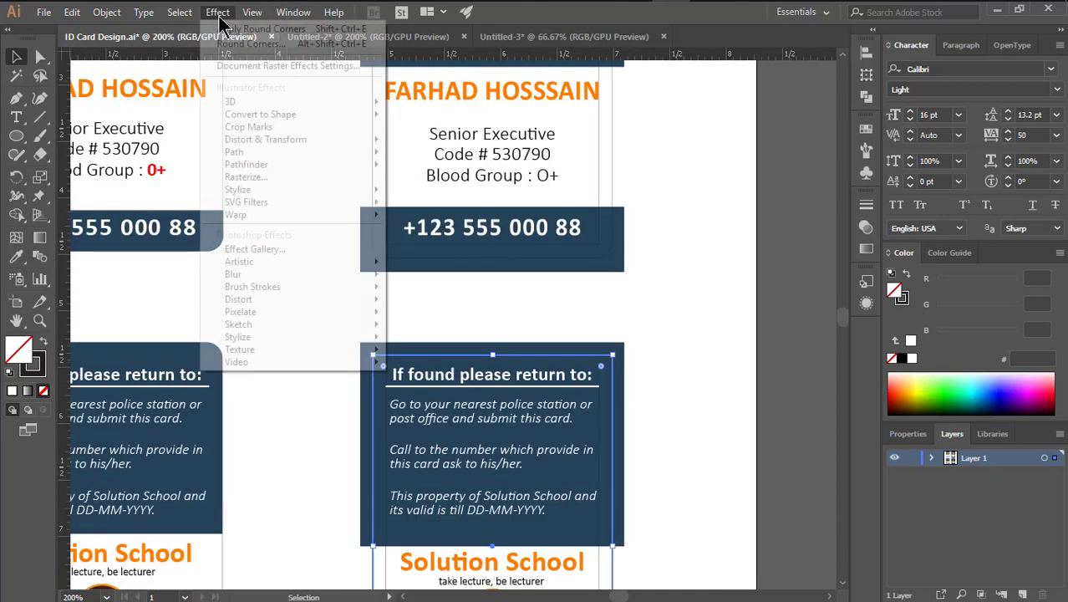
mouse_move(351, 191)
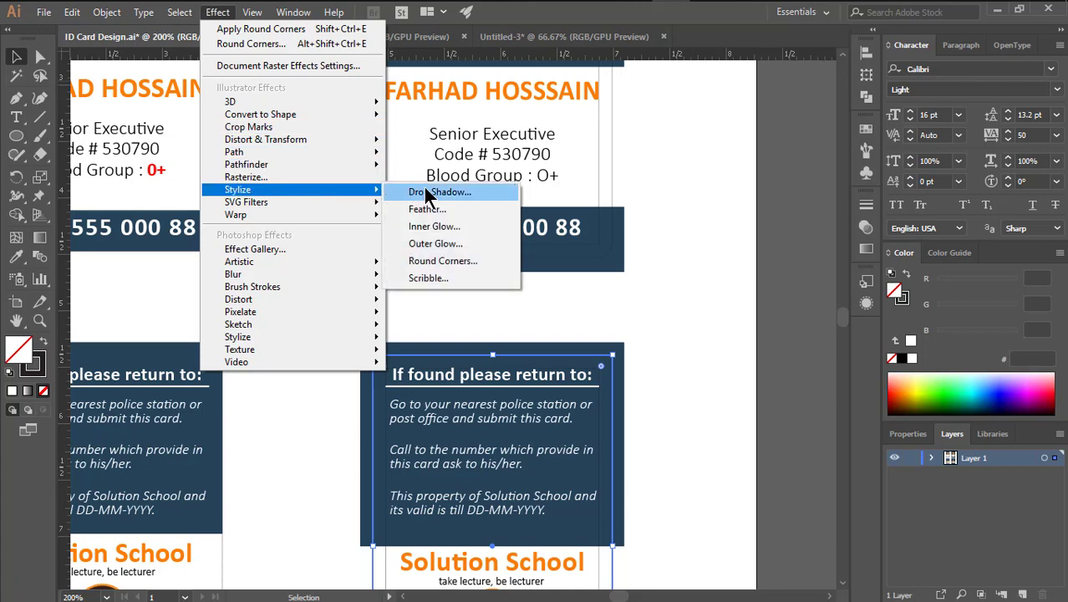
left_click(440, 260)
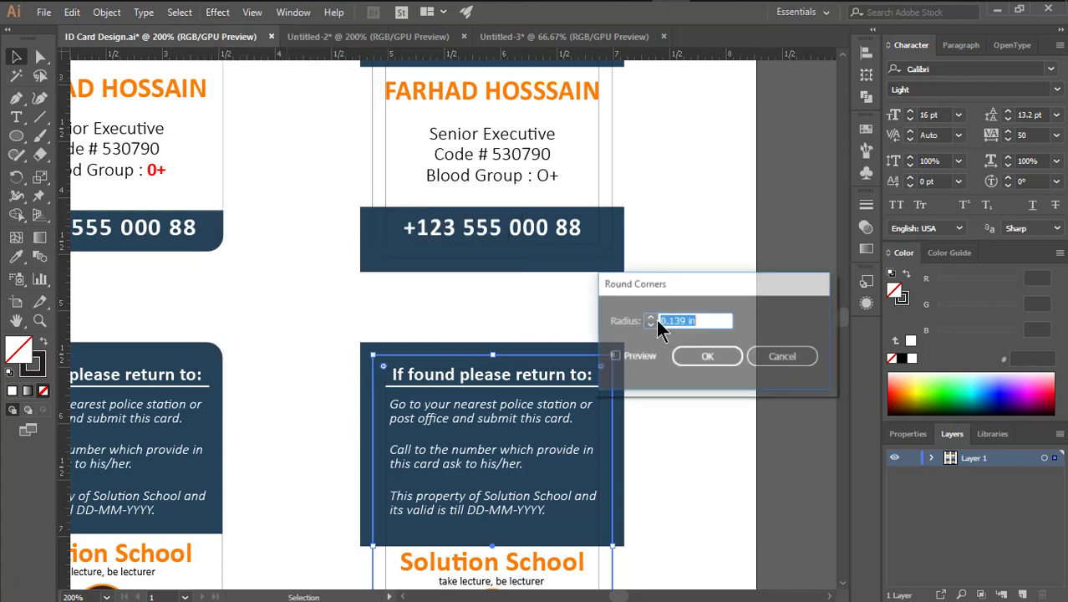
left_click(707, 366)
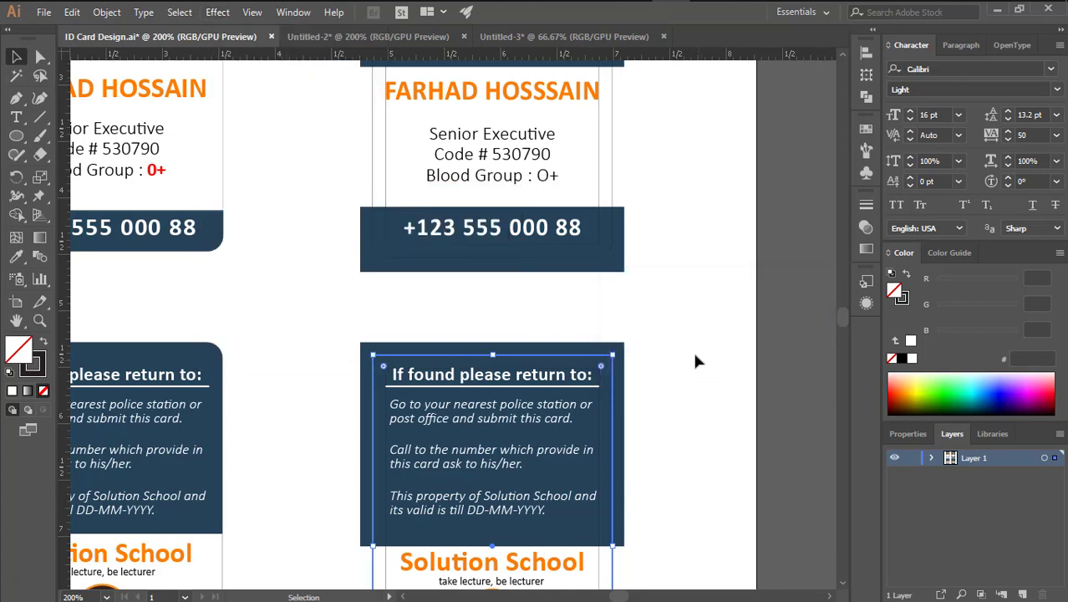
Expand the appearance of both cards so the rounded corners become real shapes
left_click(610, 146, "shift")
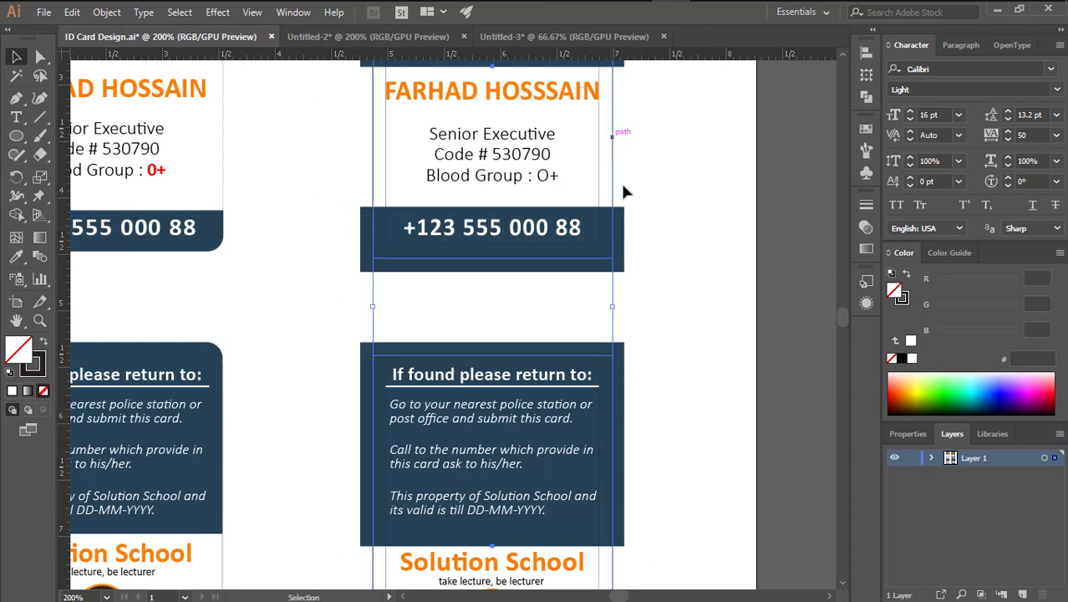
left_click(72, 13)
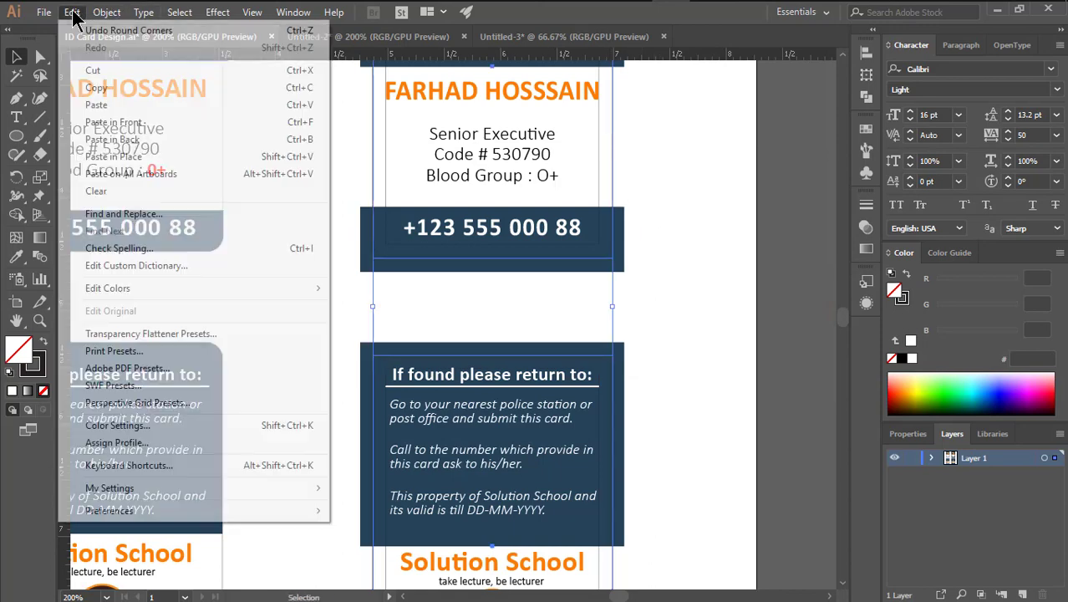
mouse_move(107, 15)
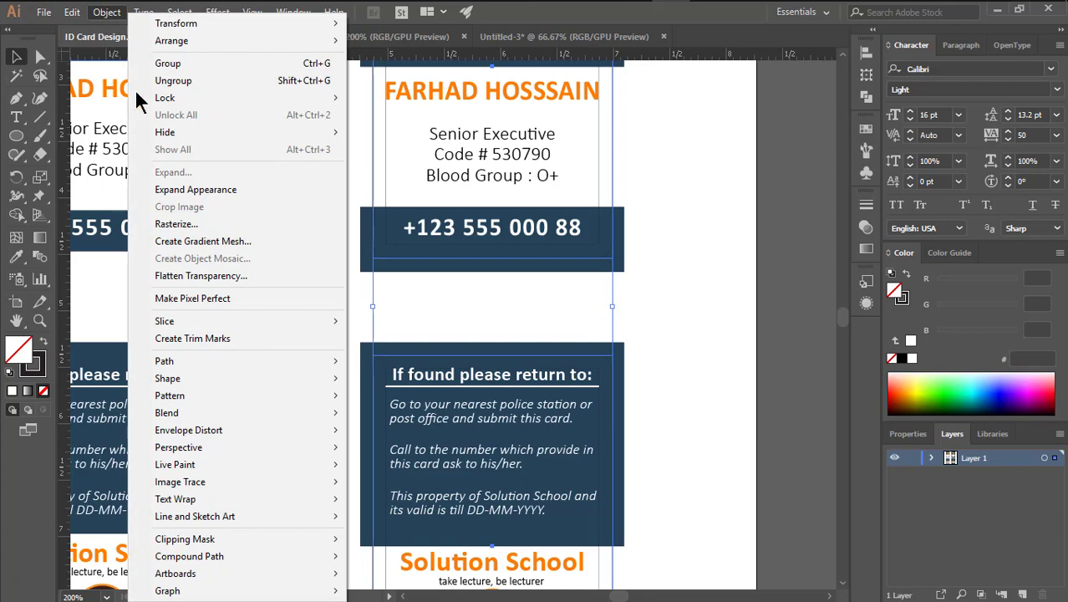
left_click(195, 189)
Copy the front card's rounded-corner outline and paste it in front of the card
scroll(636, 318, "up", 5)
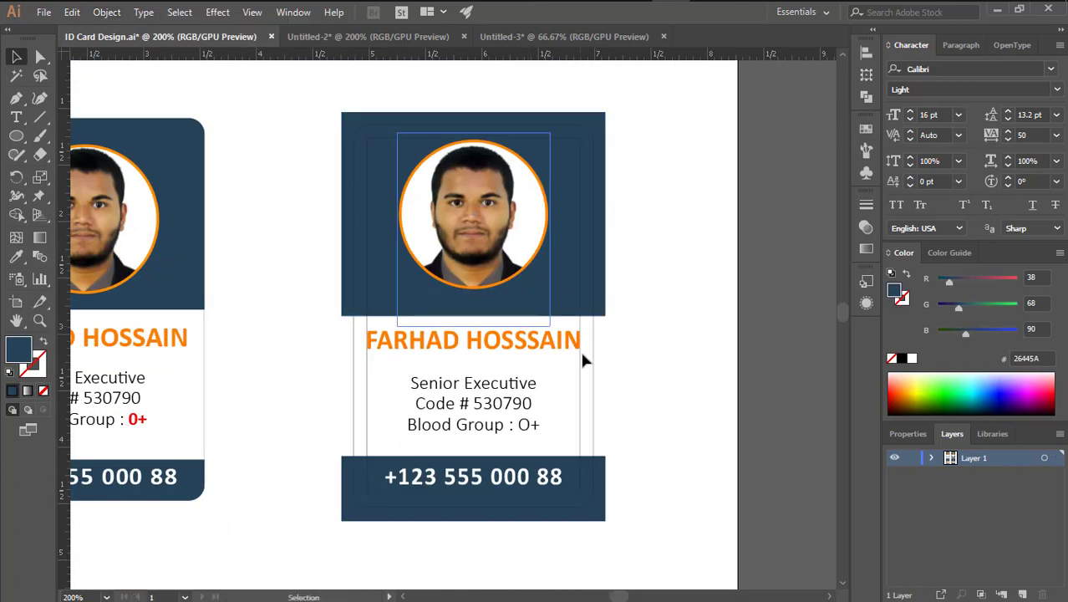
left_click(592, 363)
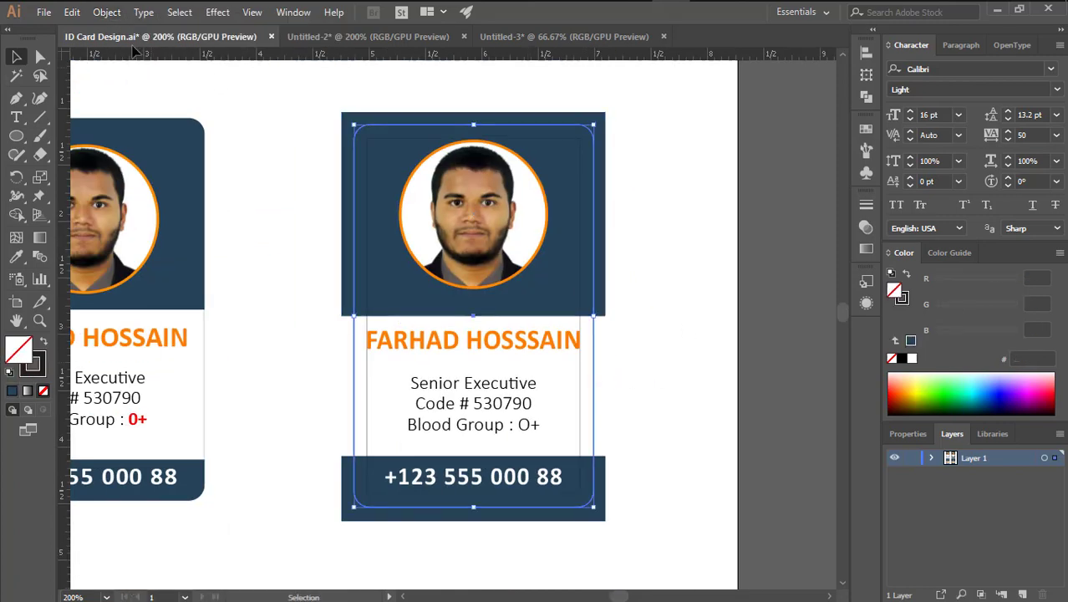
left_click(72, 13)
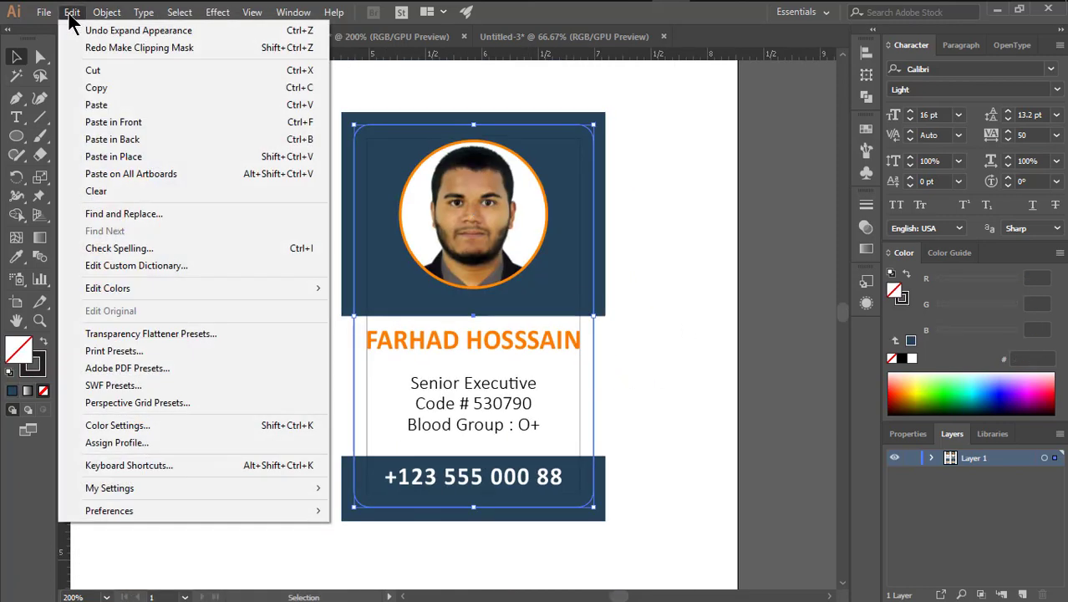
left_click(96, 87)
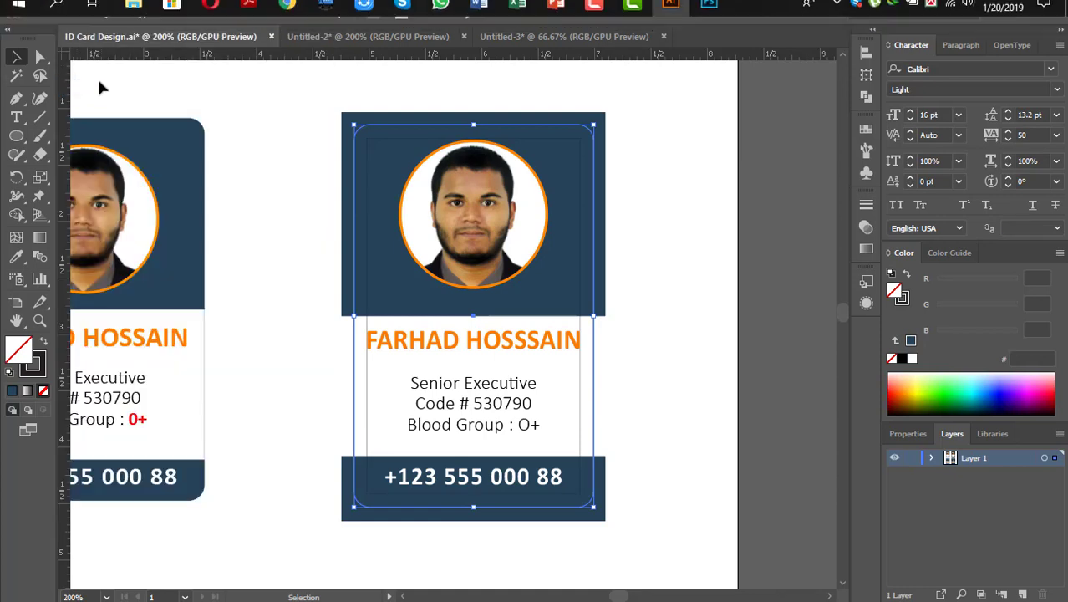
left_click(72, 13)
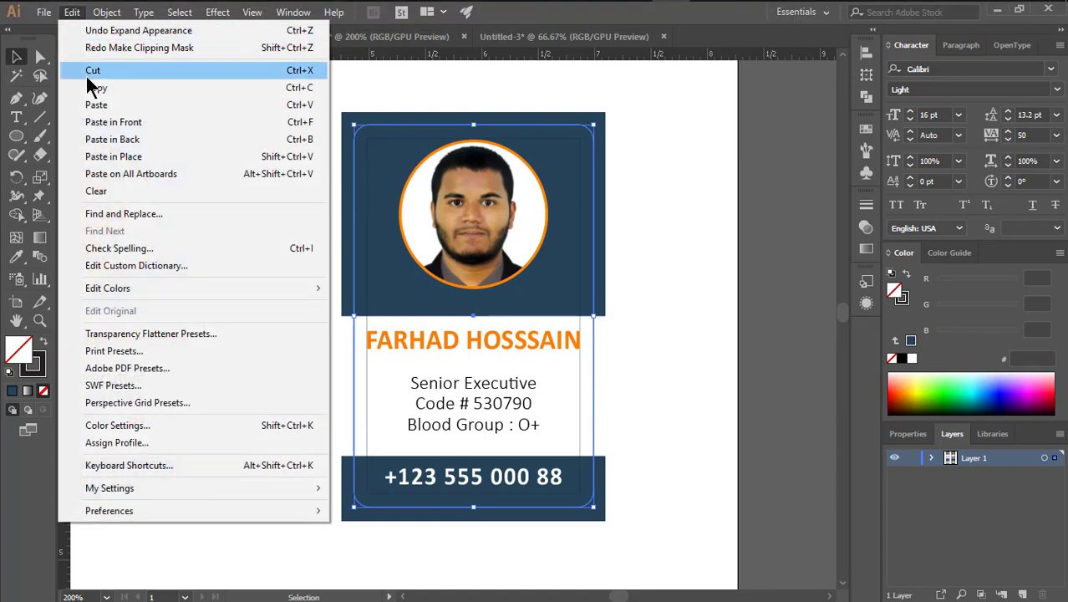
left_click(159, 124)
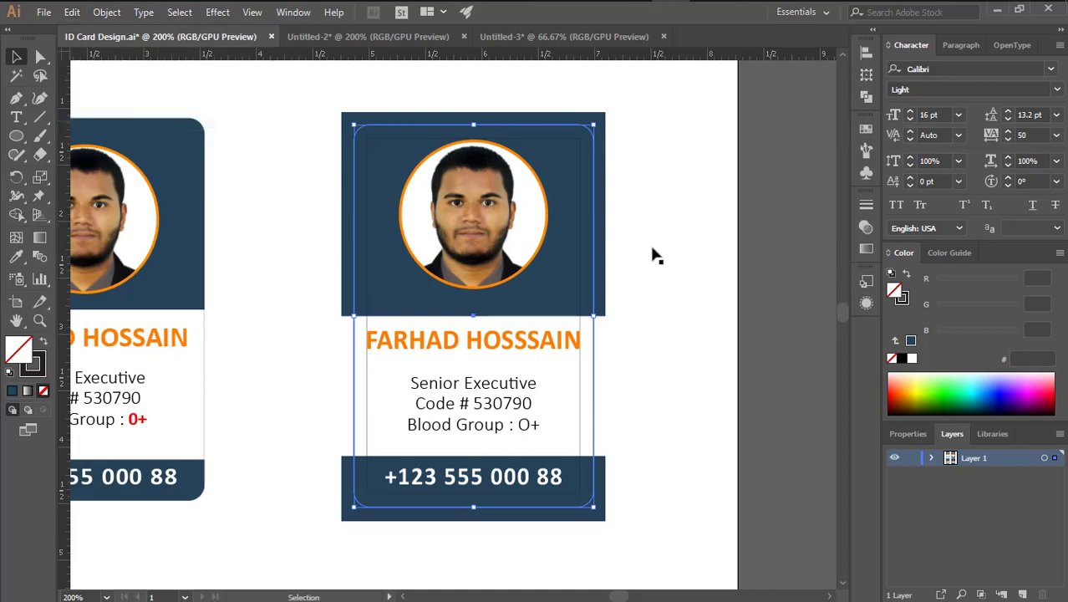
Clip the top navy, phone-number navy and white middle panels to the rounded outline copy
left_click(677, 261)
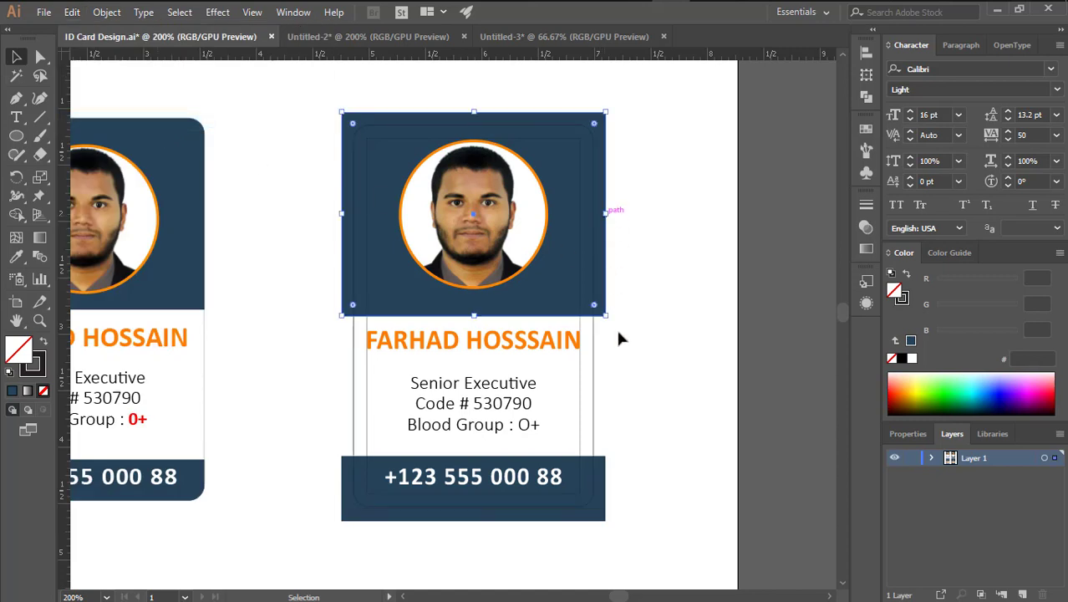
left_click(603, 503, "shift")
left_click(601, 372, "shift")
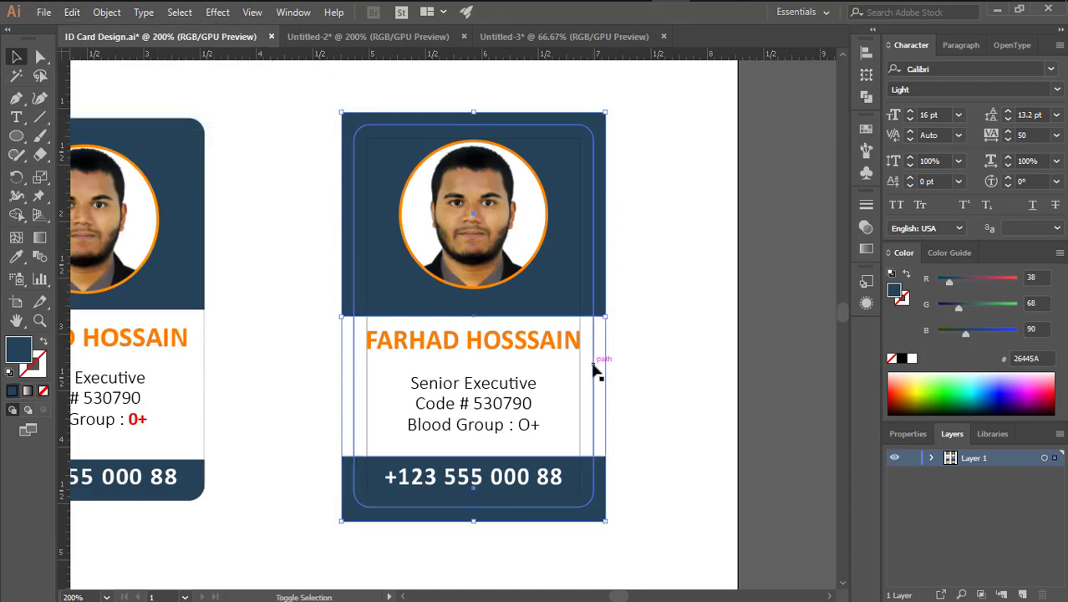
left_click(595, 370, "shift")
right_click(626, 246)
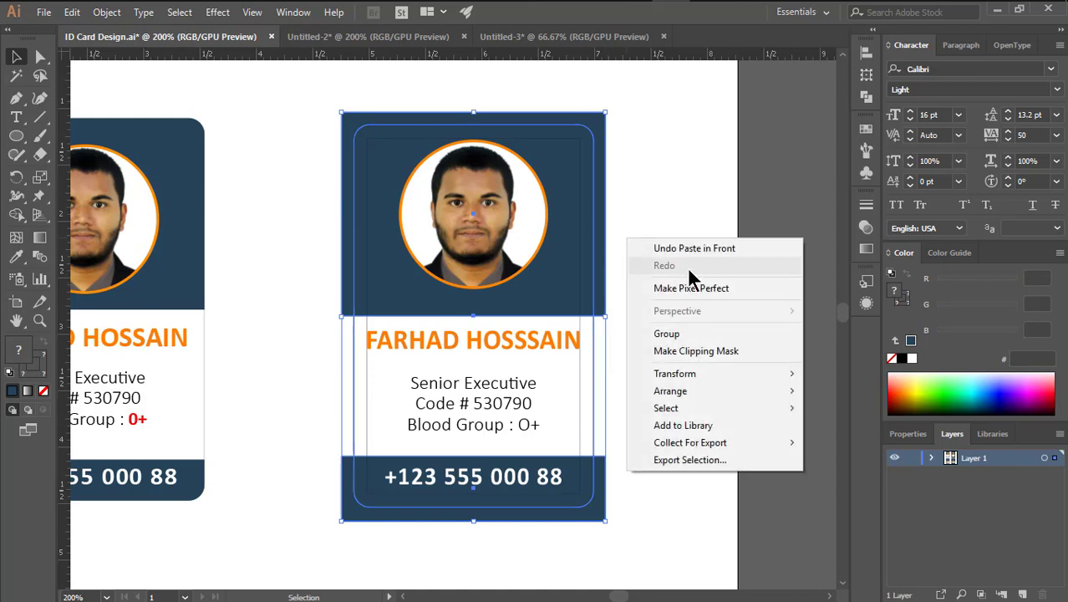
left_click(700, 352)
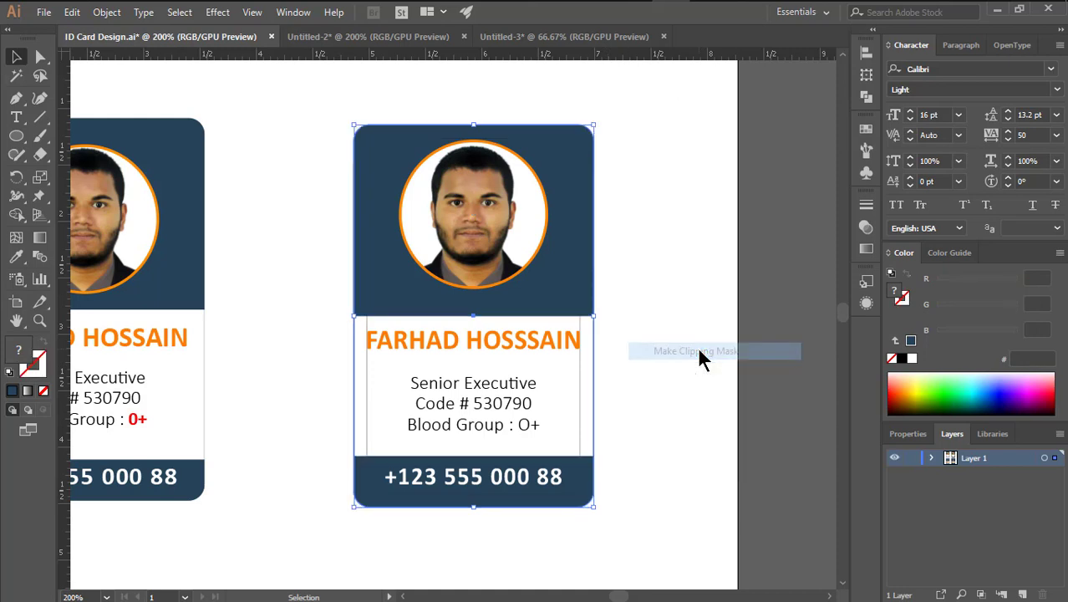
Marquee-select all parts of the right front card and group them into one object
left_click(585, 386)
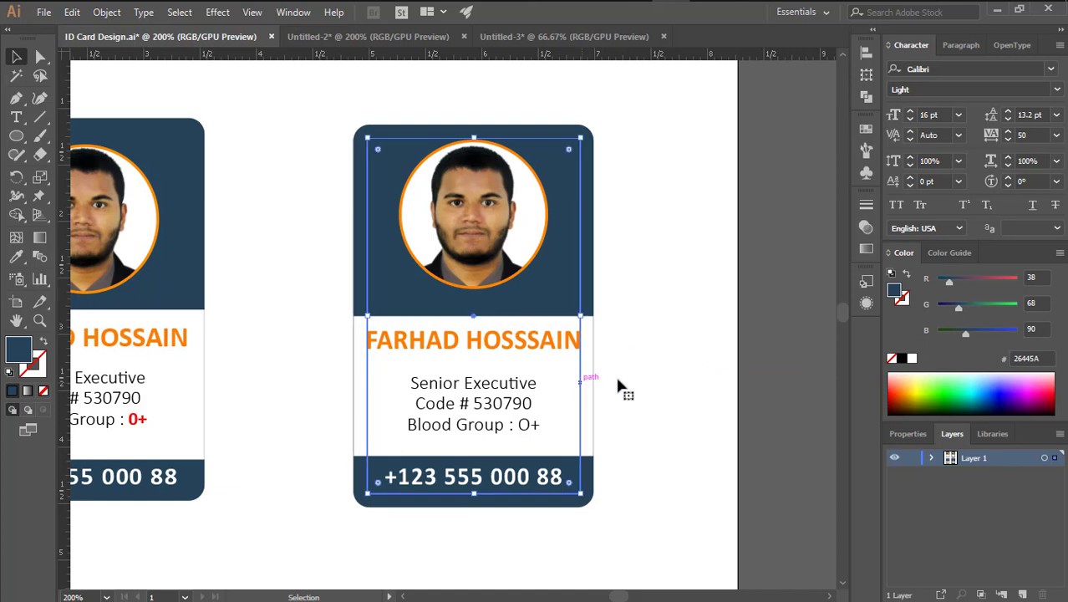
left_click(671, 360)
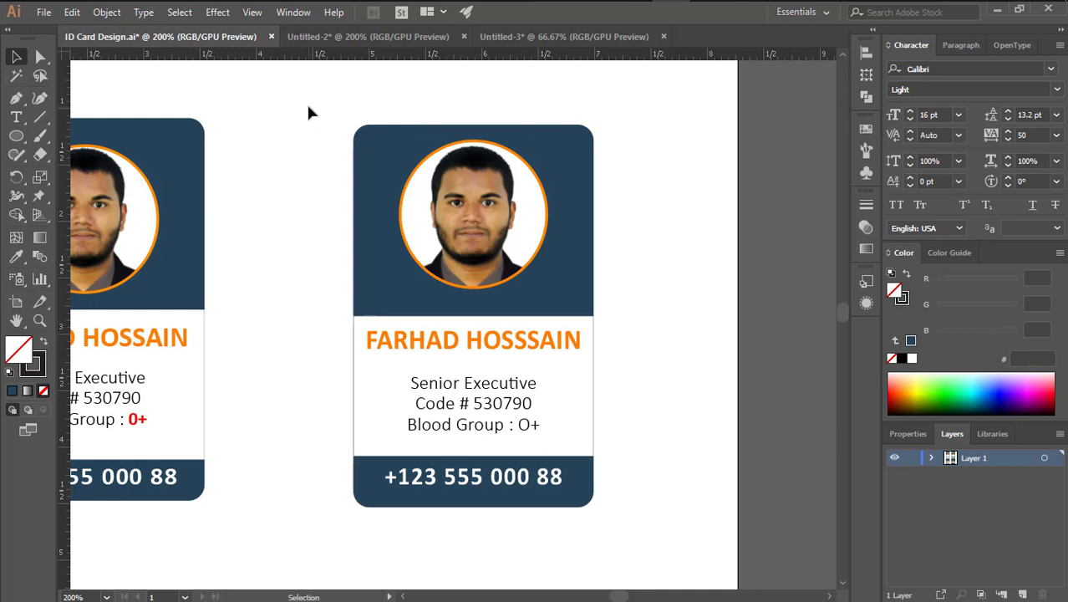
left_click_drag(305, 104, 656, 534)
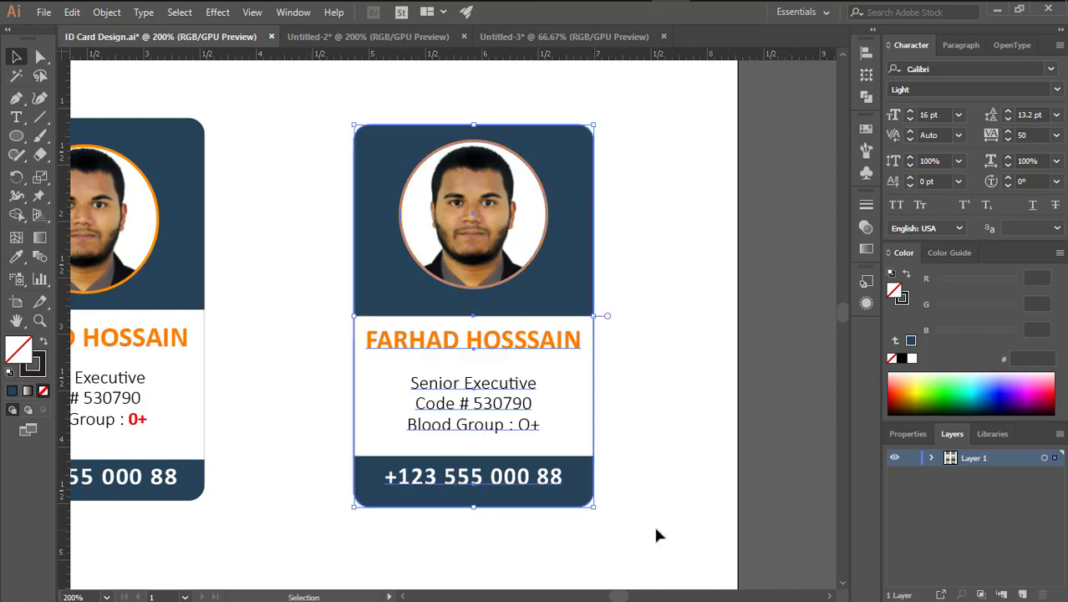
right_click(551, 284)
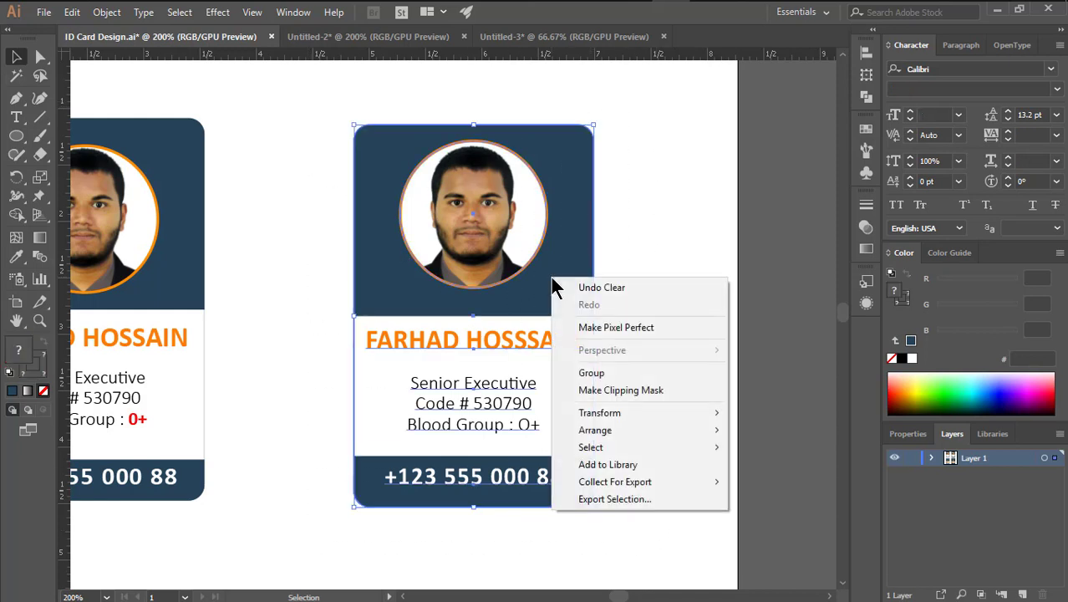
left_click(603, 372)
left_click(643, 382)
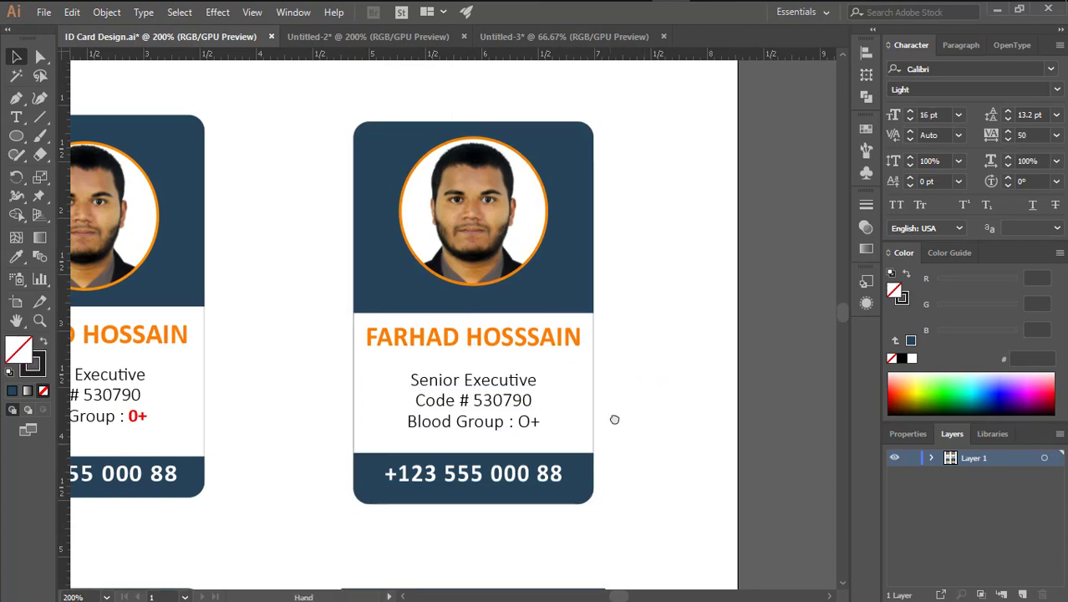
scroll(618, 417, "down", 5)
scroll(607, 356, "down", 5)
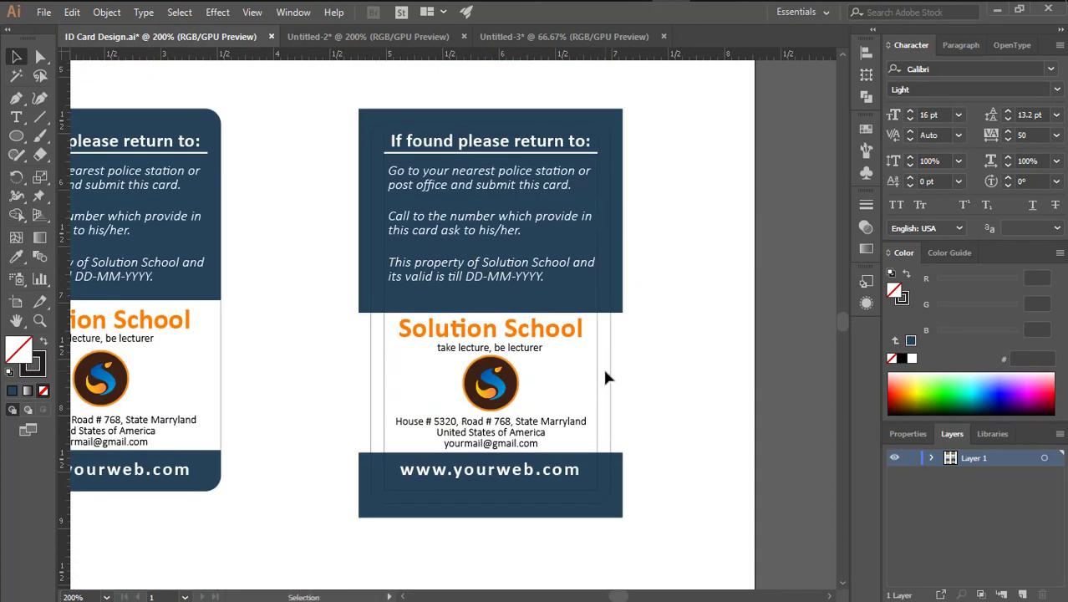
Copy the back card's rounded outline and paste it in front of the card
left_click(602, 366)
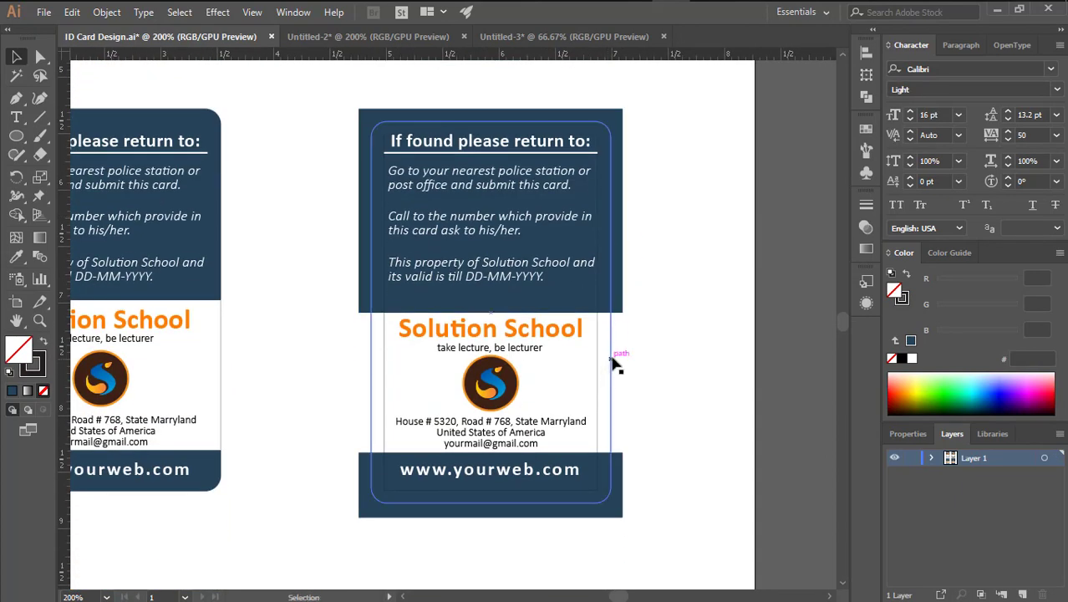
left_click(107, 12)
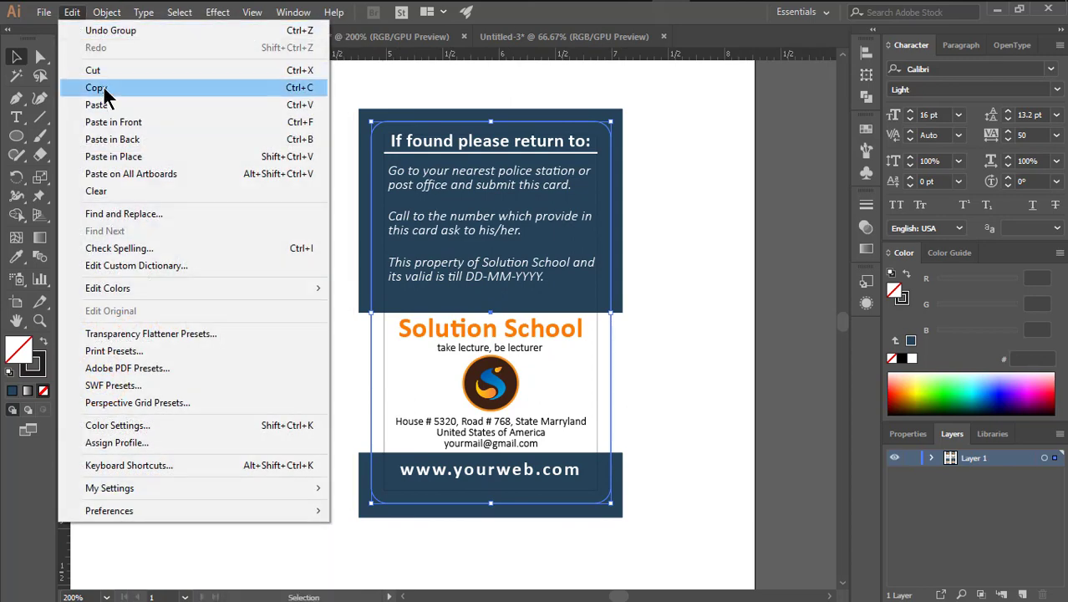
left_click(104, 88)
left_click(72, 11)
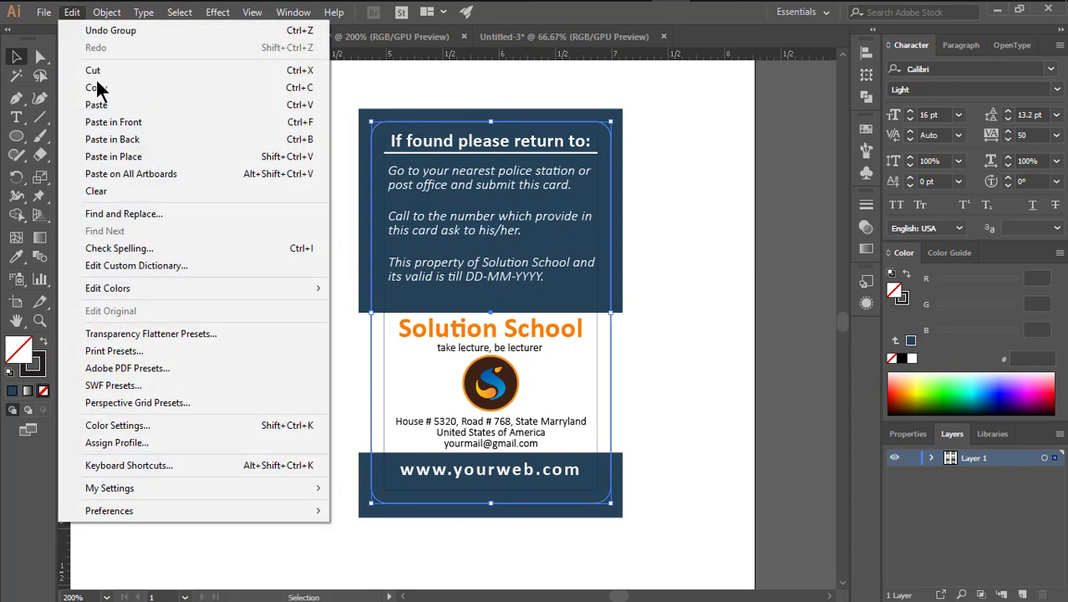
left_click(124, 124)
Clip the top navy, bottom website and white middle panels to the rounded outline copy
left_click(620, 257, "shift")
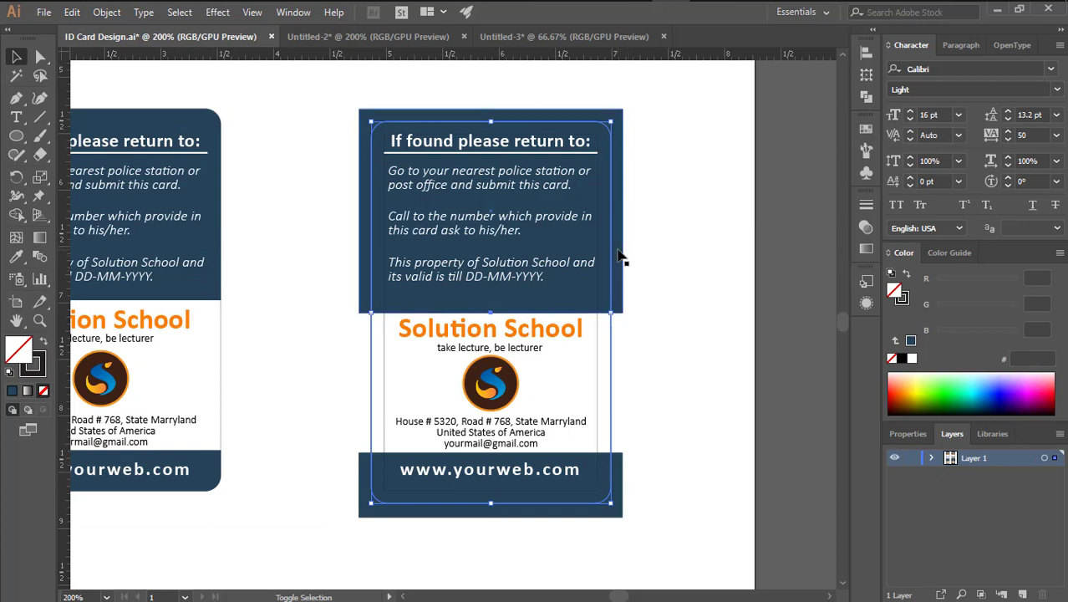
left_click(621, 495, "shift")
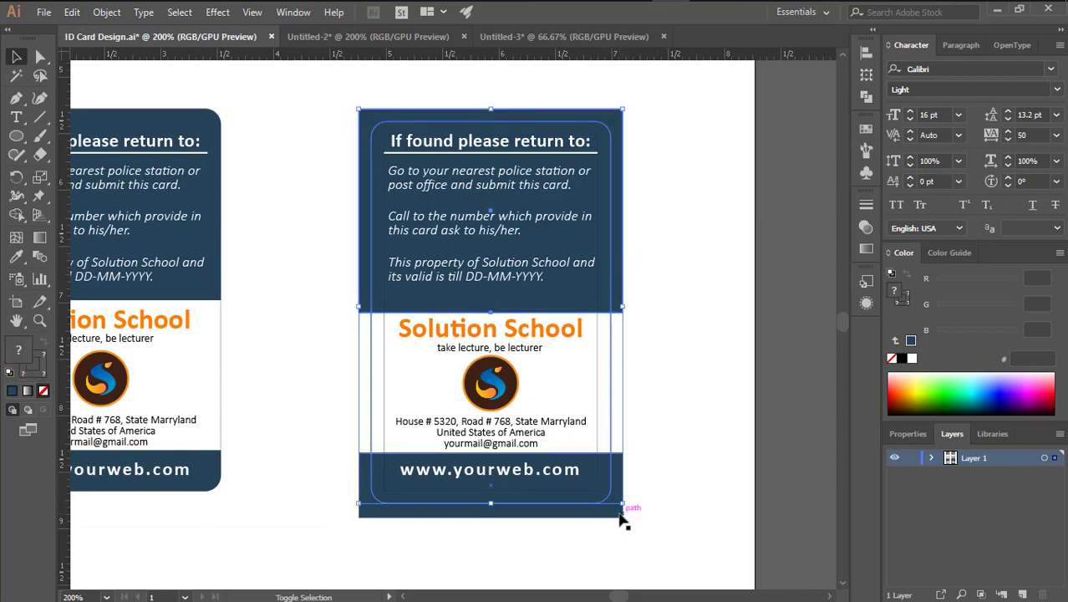
left_click(603, 515, "shift")
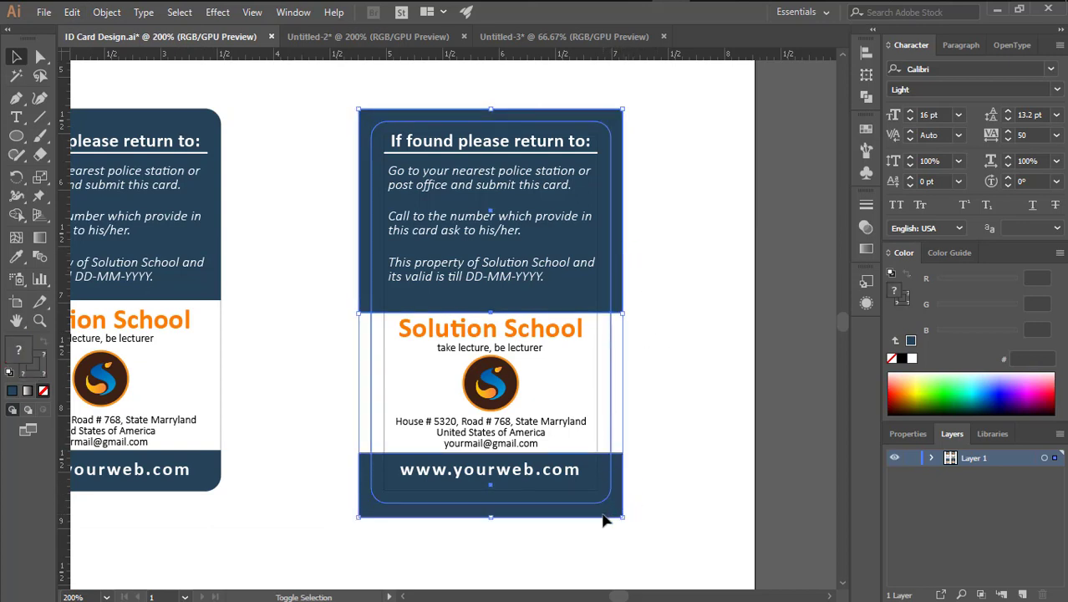
right_click(656, 317)
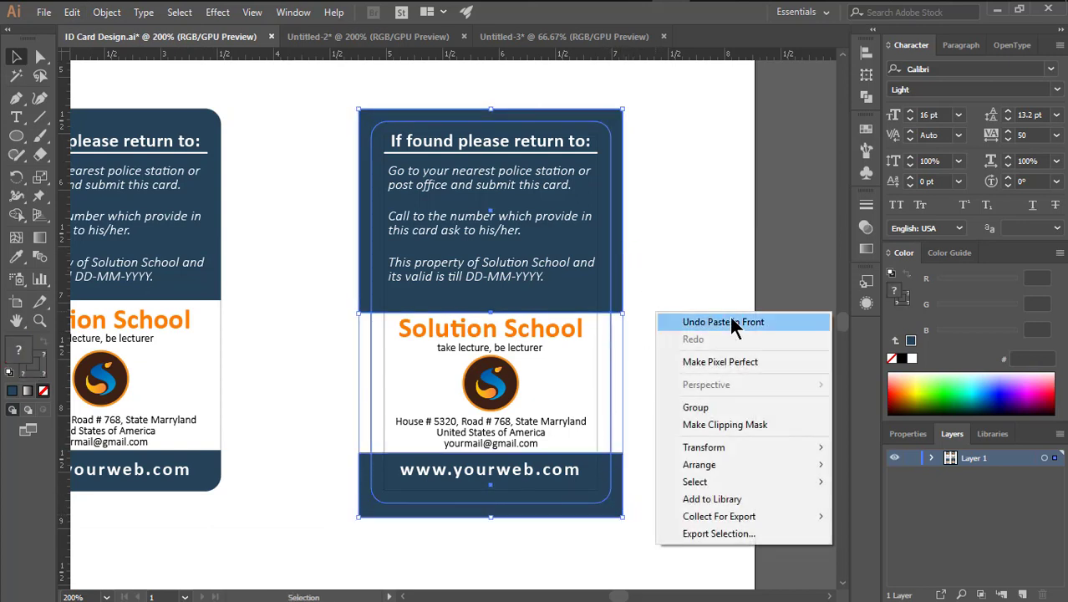
left_click(732, 424)
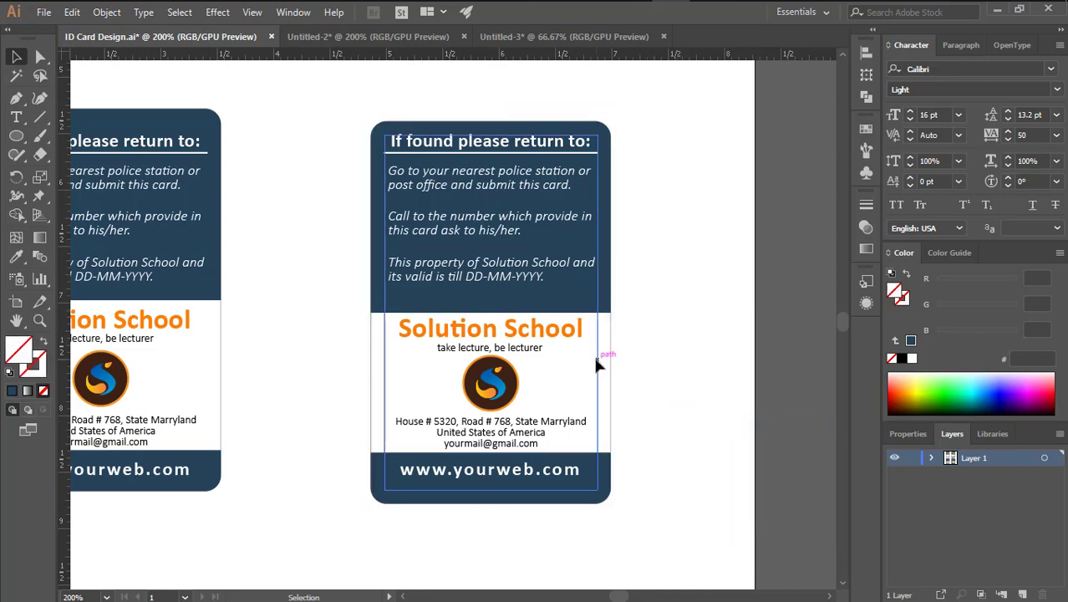
left_click(596, 365)
left_click(676, 360)
Zoom out, marquee-select all parts of the right back card, and group them
left_click_drag(651, 284, 668, 475)
left_click(628, 355, "alt")
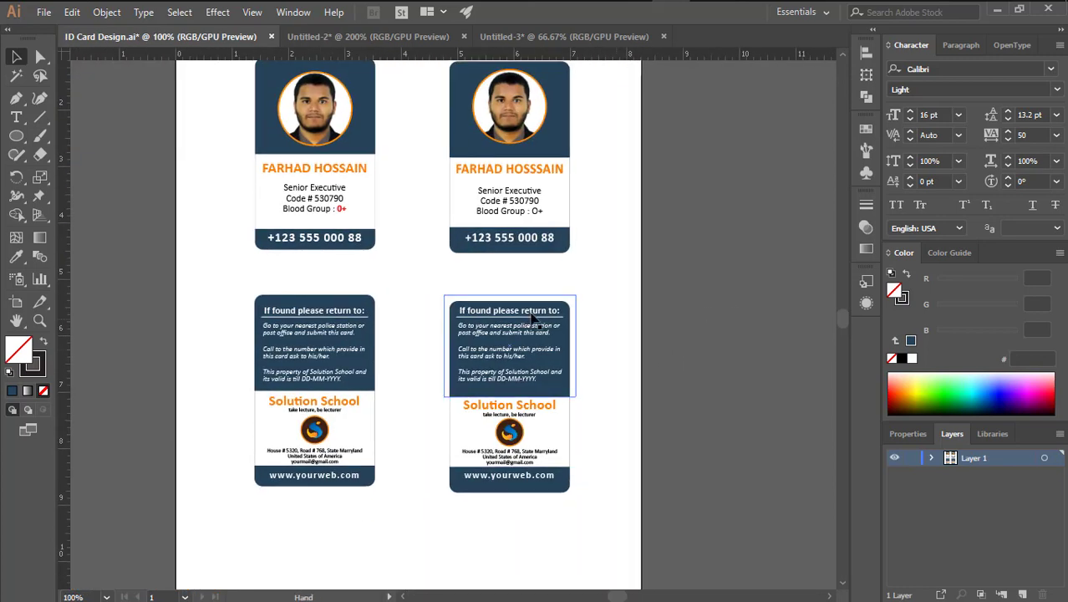
left_click_drag(423, 284, 639, 529)
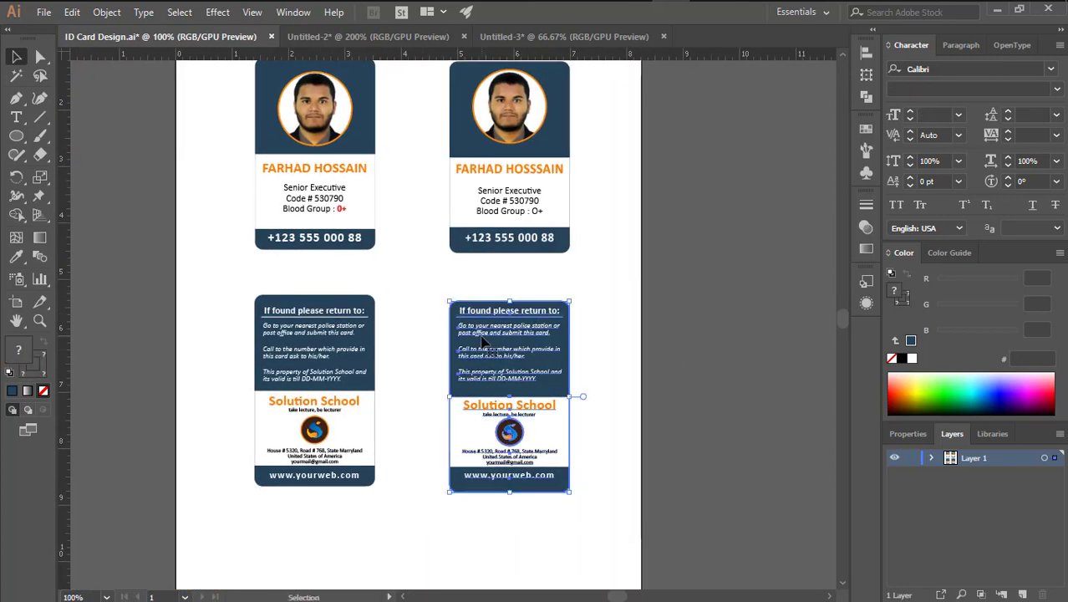
right_click(549, 358)
left_click(608, 441)
left_click(489, 190)
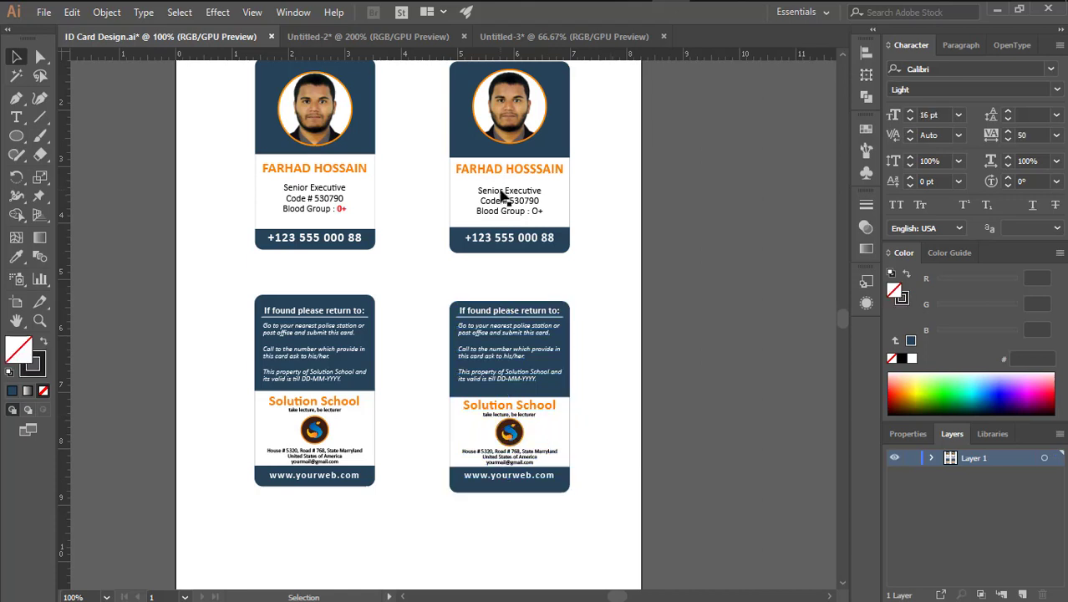
left_click(631, 228)
Pan the view to center and review all four finished cards
left_click_drag(479, 256, 580, 282)
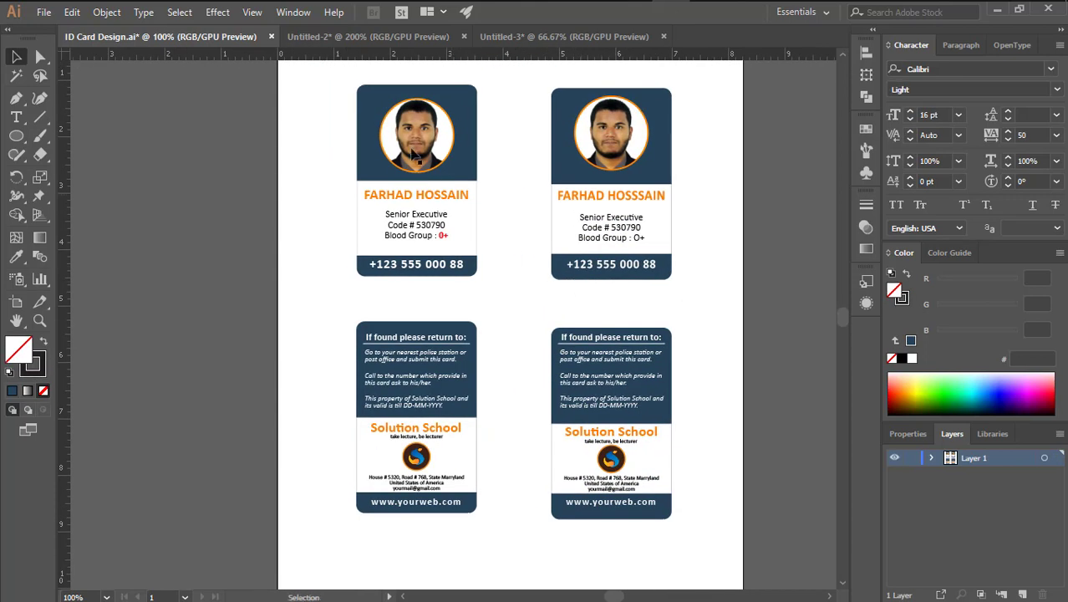
left_click_drag(509, 366, 505, 349)
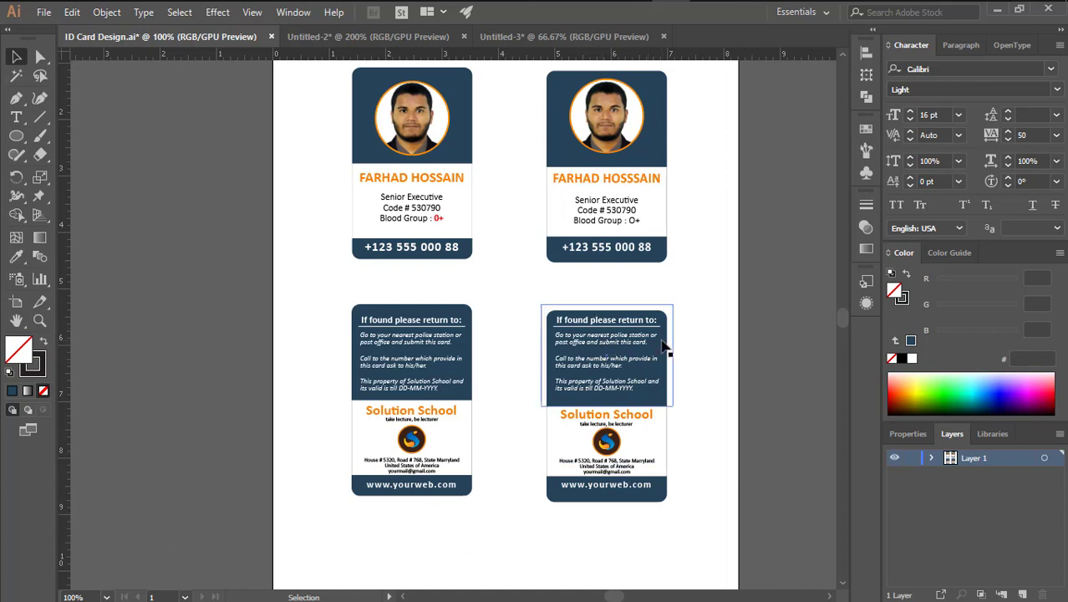
left_click_drag(686, 247, 683, 268)
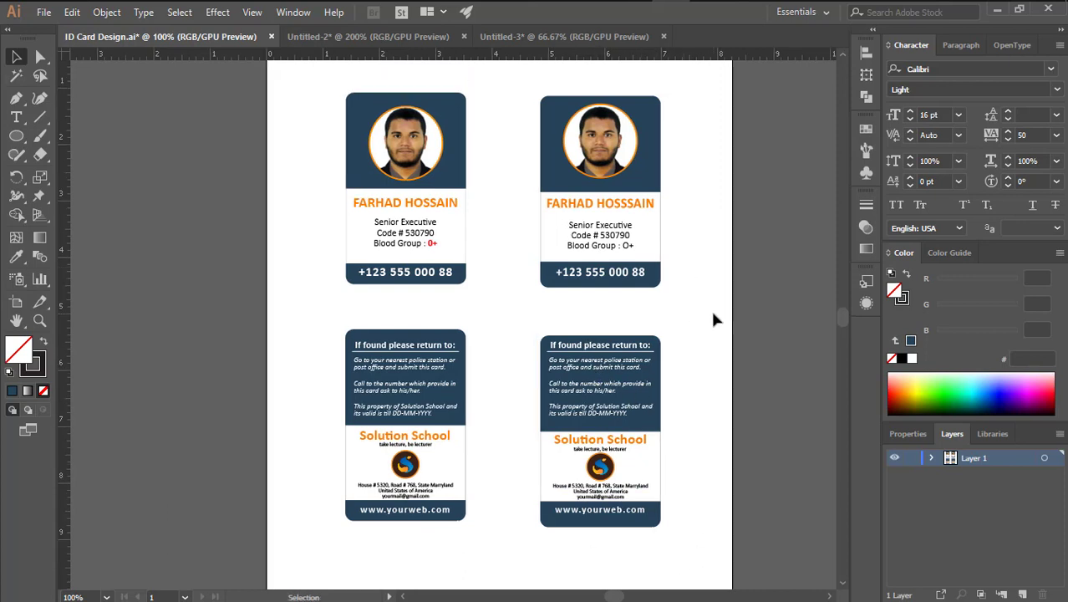